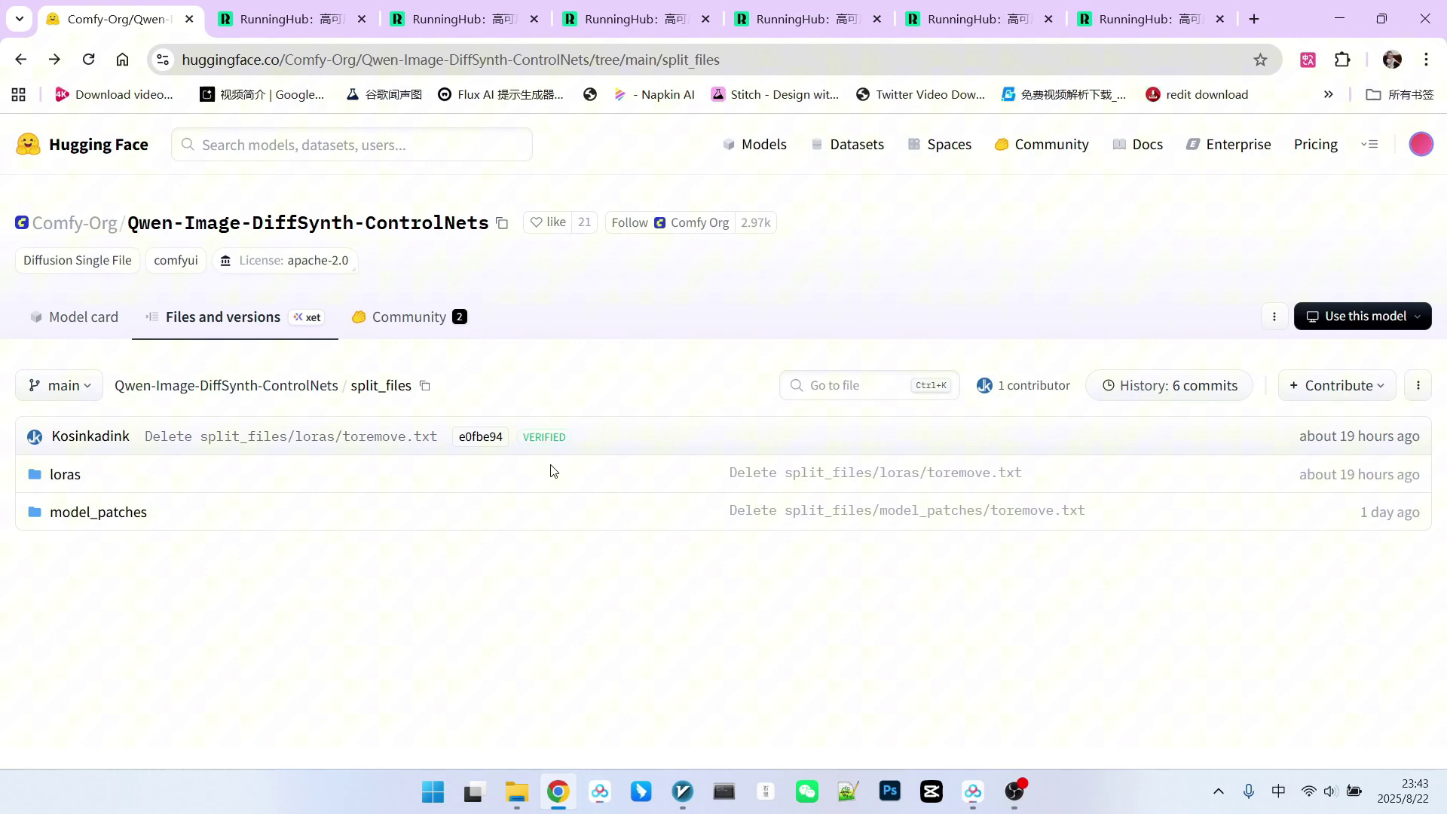
Step: Open the Hugging Face model_patches folder, then pan the RunningHub depth workflow to show its notes
{"action": "left_click", "coordinate": [54, 518]}
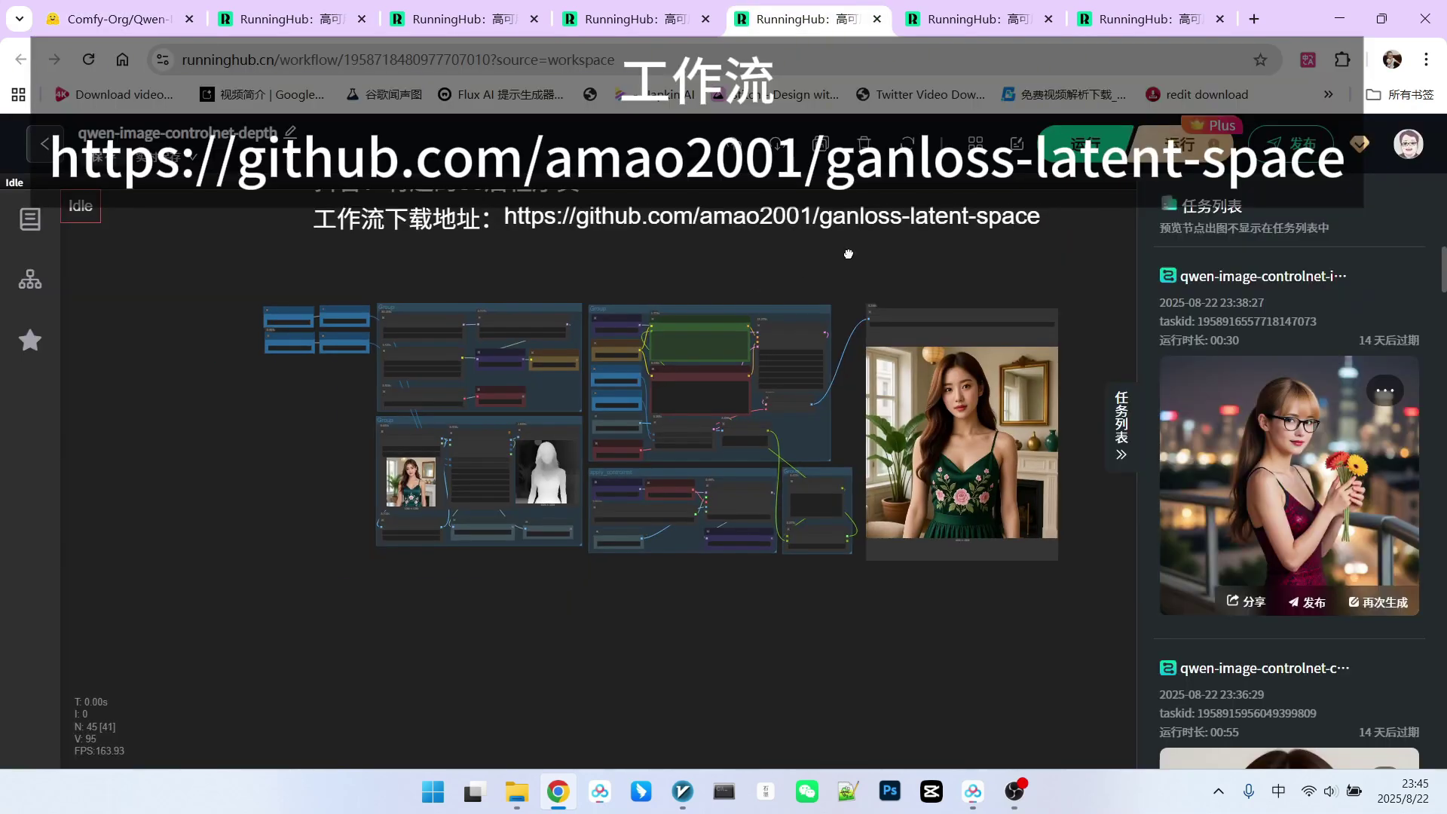
{"action": "left_click_drag", "start_coordinate": [848, 254], "coordinate": [801, 334]}
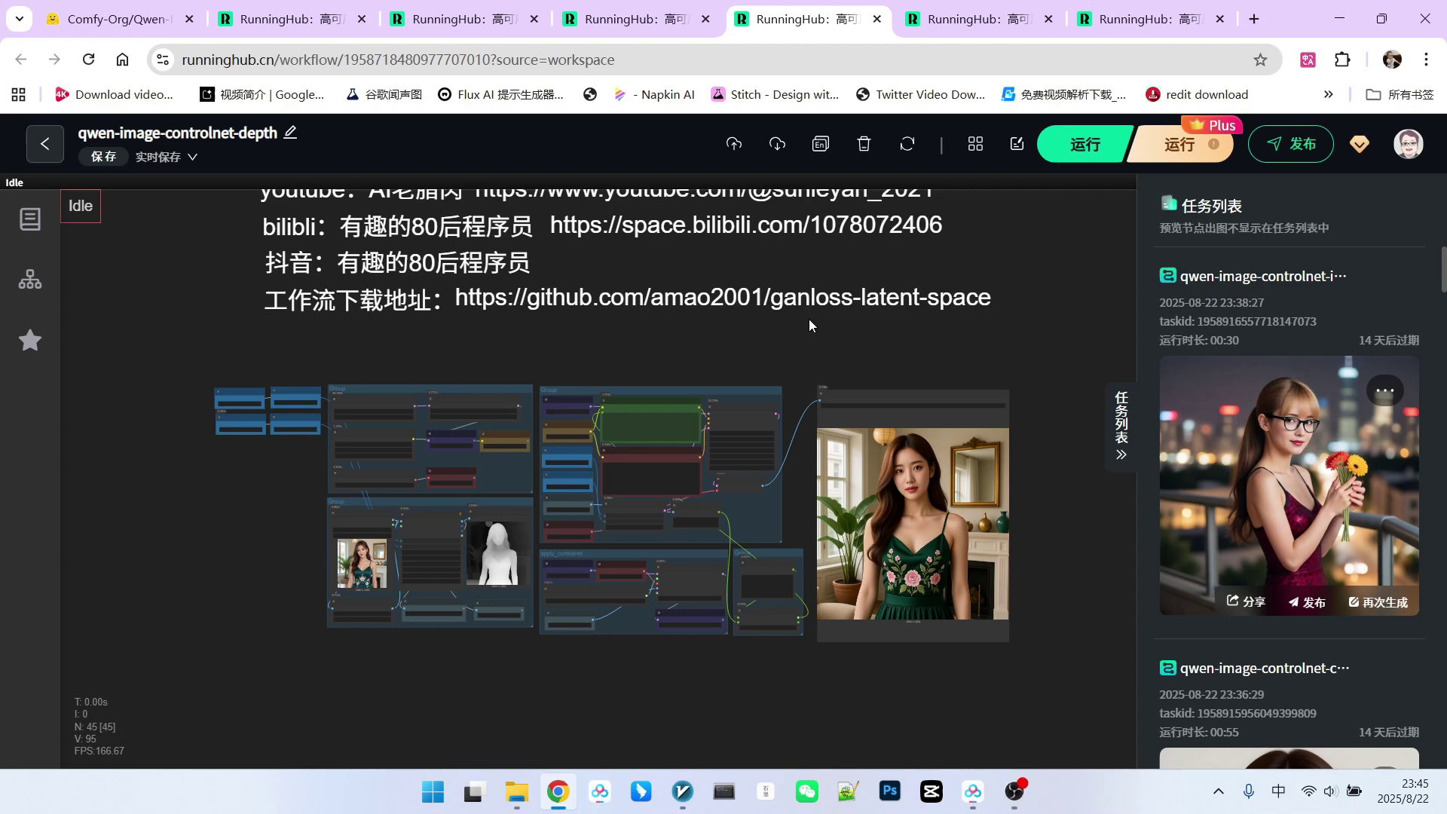
Step: Zoom and pan the depth workflow canvas onto the model-loading group
{"action": "scroll", "coordinate": [852, 658], "scroll_direction": "up", "scroll_amount": 4}
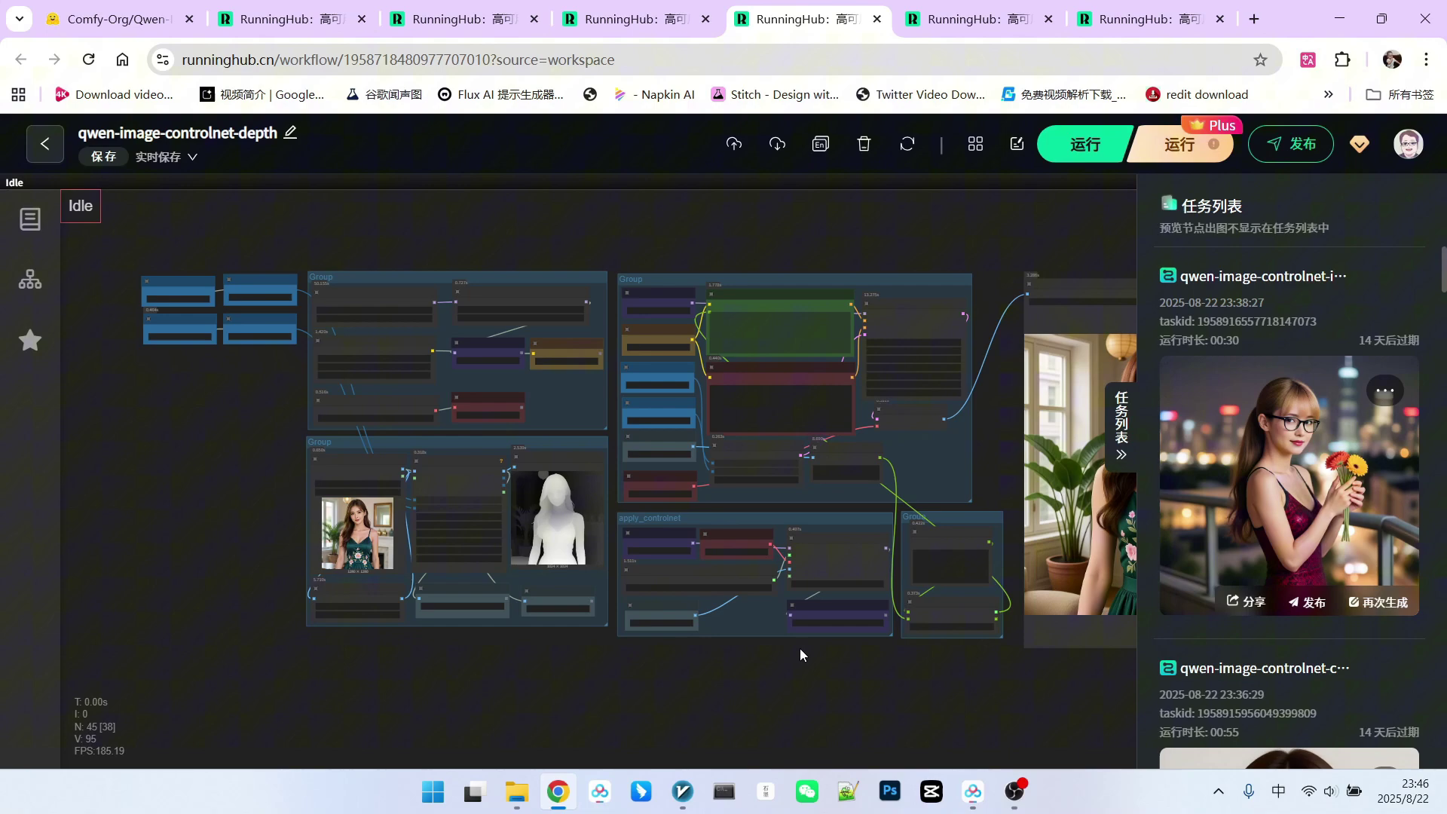
{"action": "scroll", "coordinate": [251, 391], "scroll_direction": "up", "scroll_amount": 4}
{"action": "left_click_drag", "start_coordinate": [251, 390], "coordinate": [406, 471]}
{"action": "scroll", "coordinate": [406, 471], "scroll_direction": "up", "scroll_amount": 8}
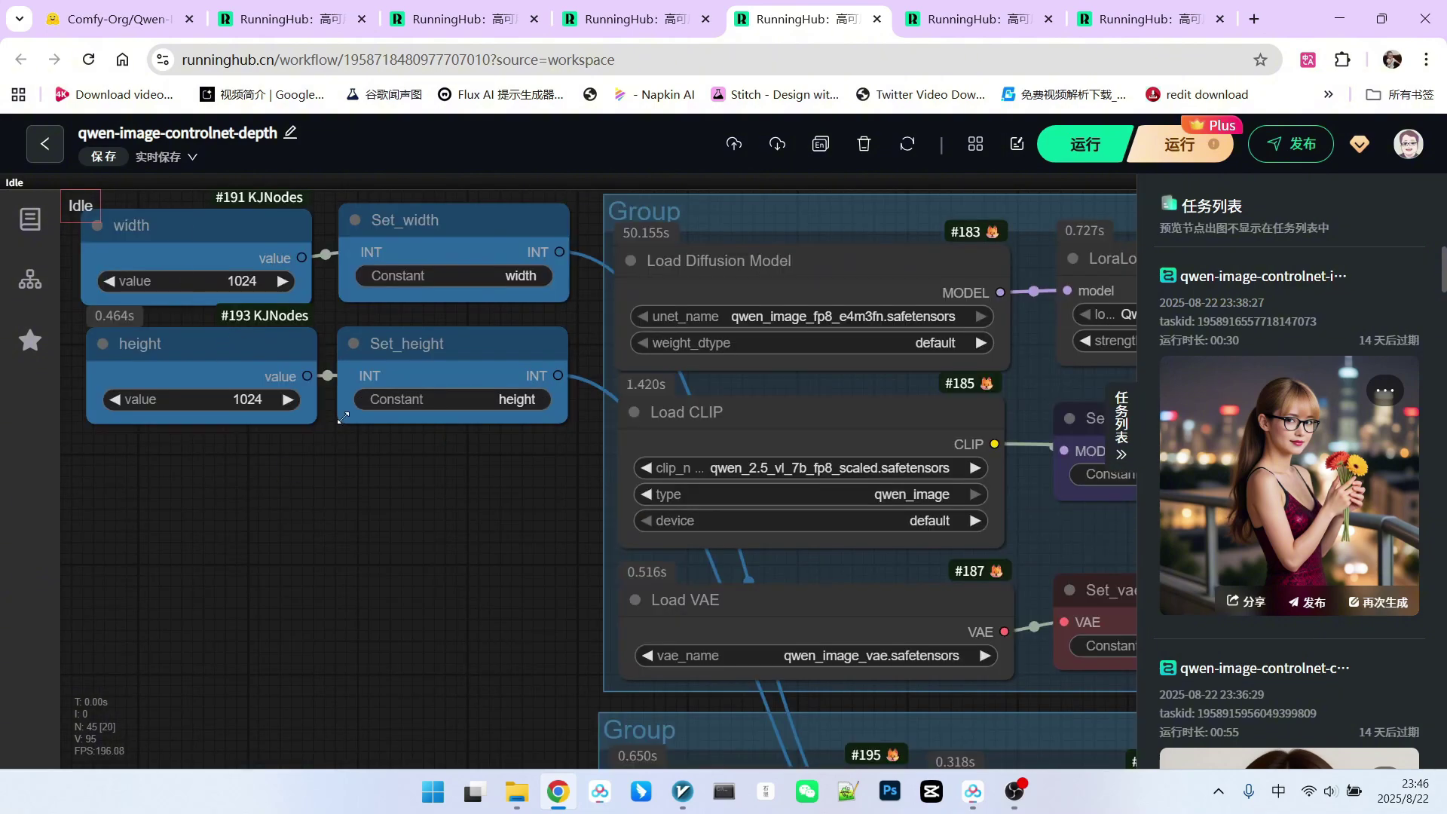
{"action": "scroll", "coordinate": [200, 348], "scroll_direction": "down", "scroll_amount": 3}
{"action": "scroll", "coordinate": [515, 456], "scroll_direction": "up", "scroll_amount": 3}
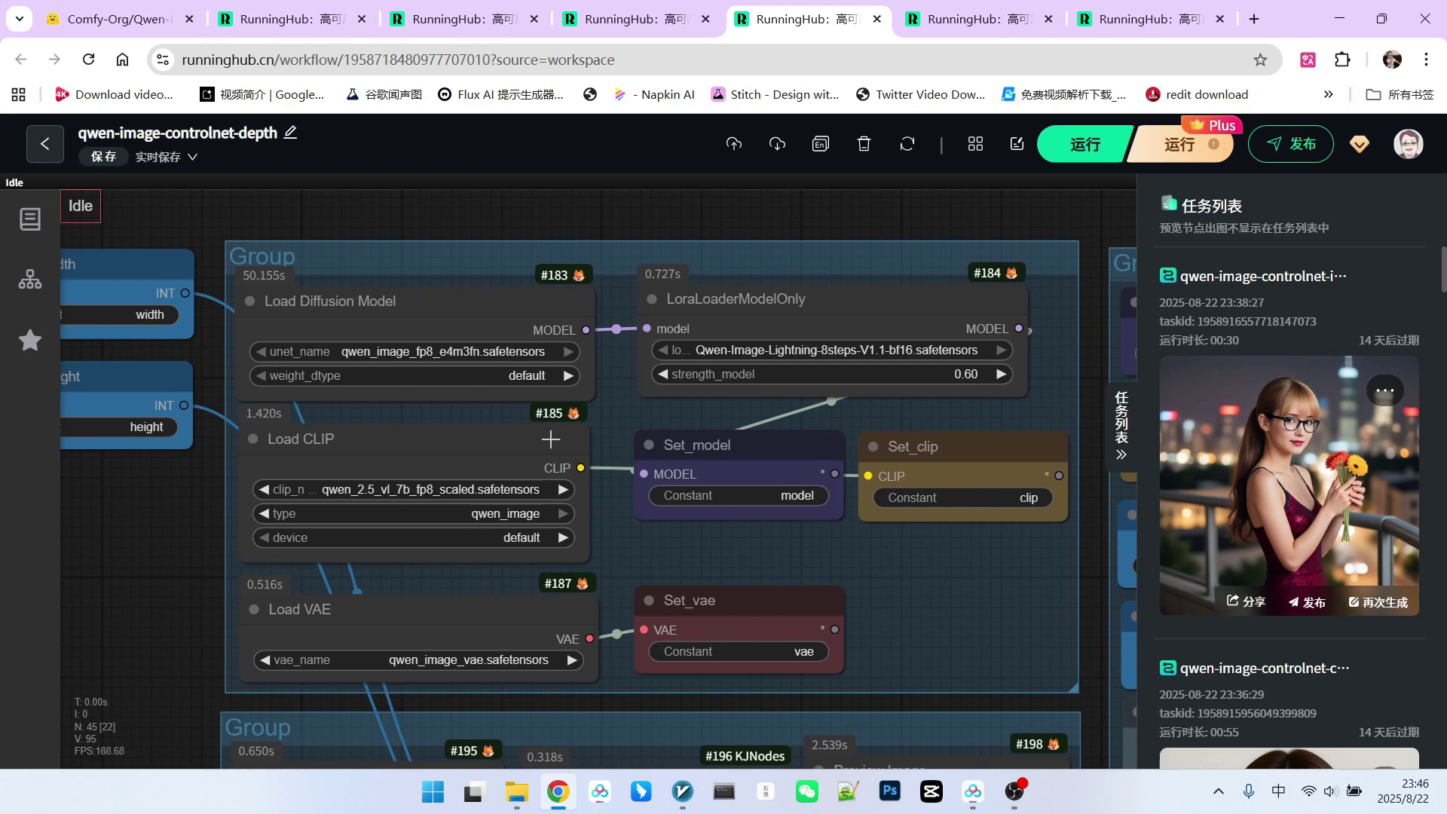
Step: Select the Load Diffusion Model, Load CLIP, Load VAE and LoraLoaderModelOnly nodes in turn
{"action": "left_click", "coordinate": [355, 307]}
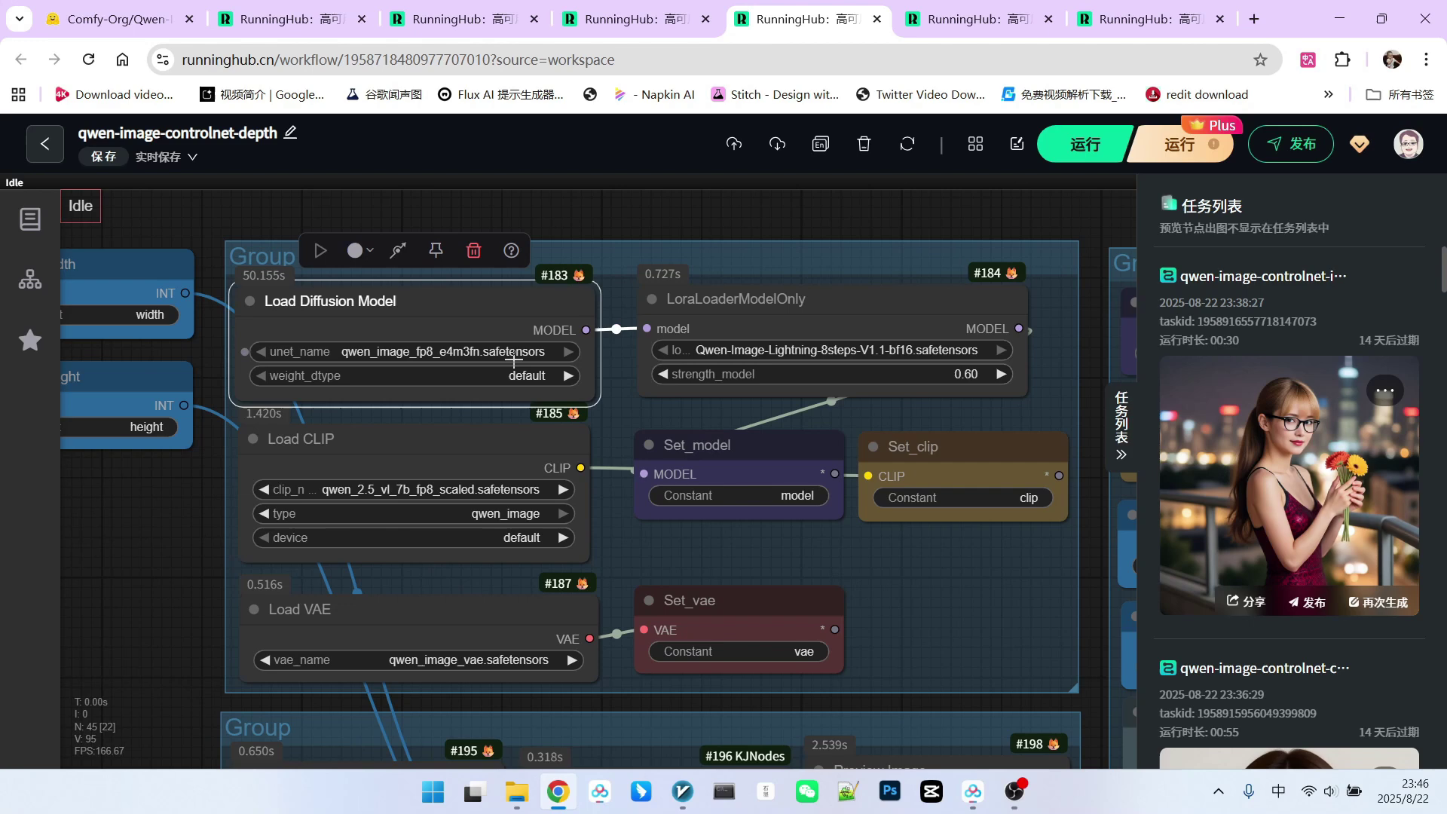
{"action": "scroll", "coordinate": [428, 299], "scroll_direction": "down", "scroll_amount": 2}
{"action": "left_click", "coordinate": [429, 293]}
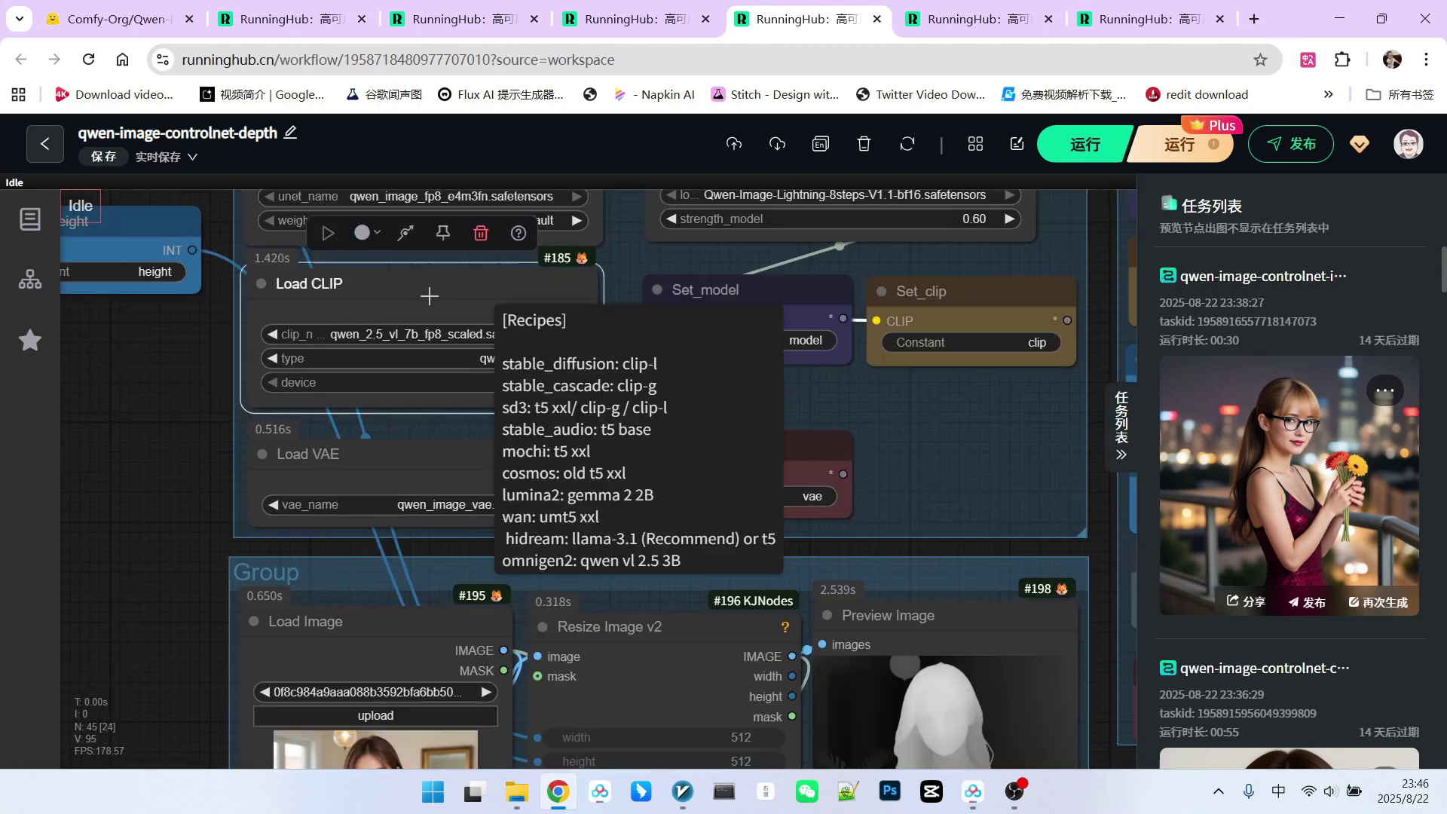
{"action": "left_click", "coordinate": [420, 464]}
{"action": "scroll", "coordinate": [787, 407], "scroll_direction": "up", "scroll_amount": 2}
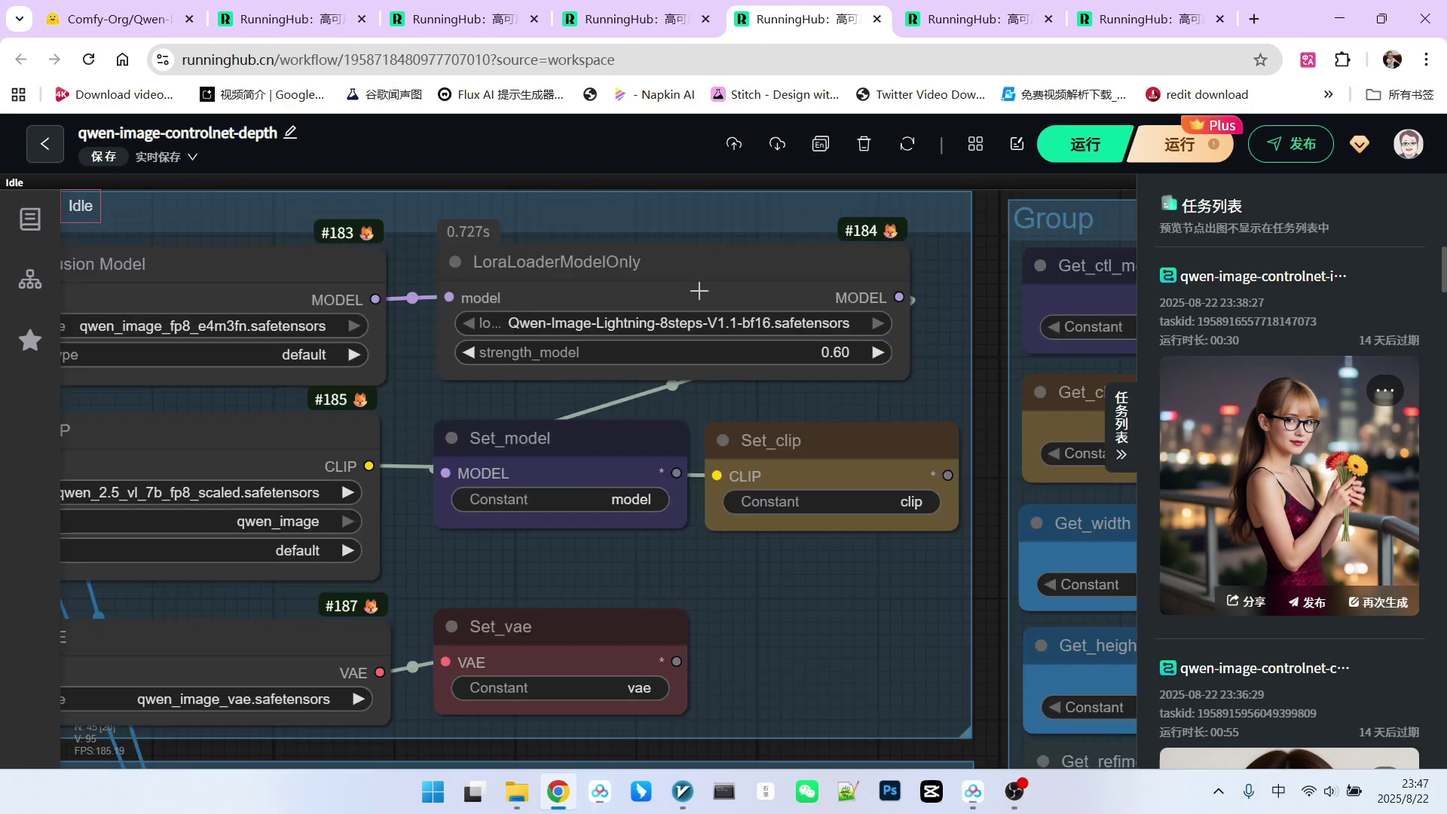
{"action": "left_click", "coordinate": [704, 285]}
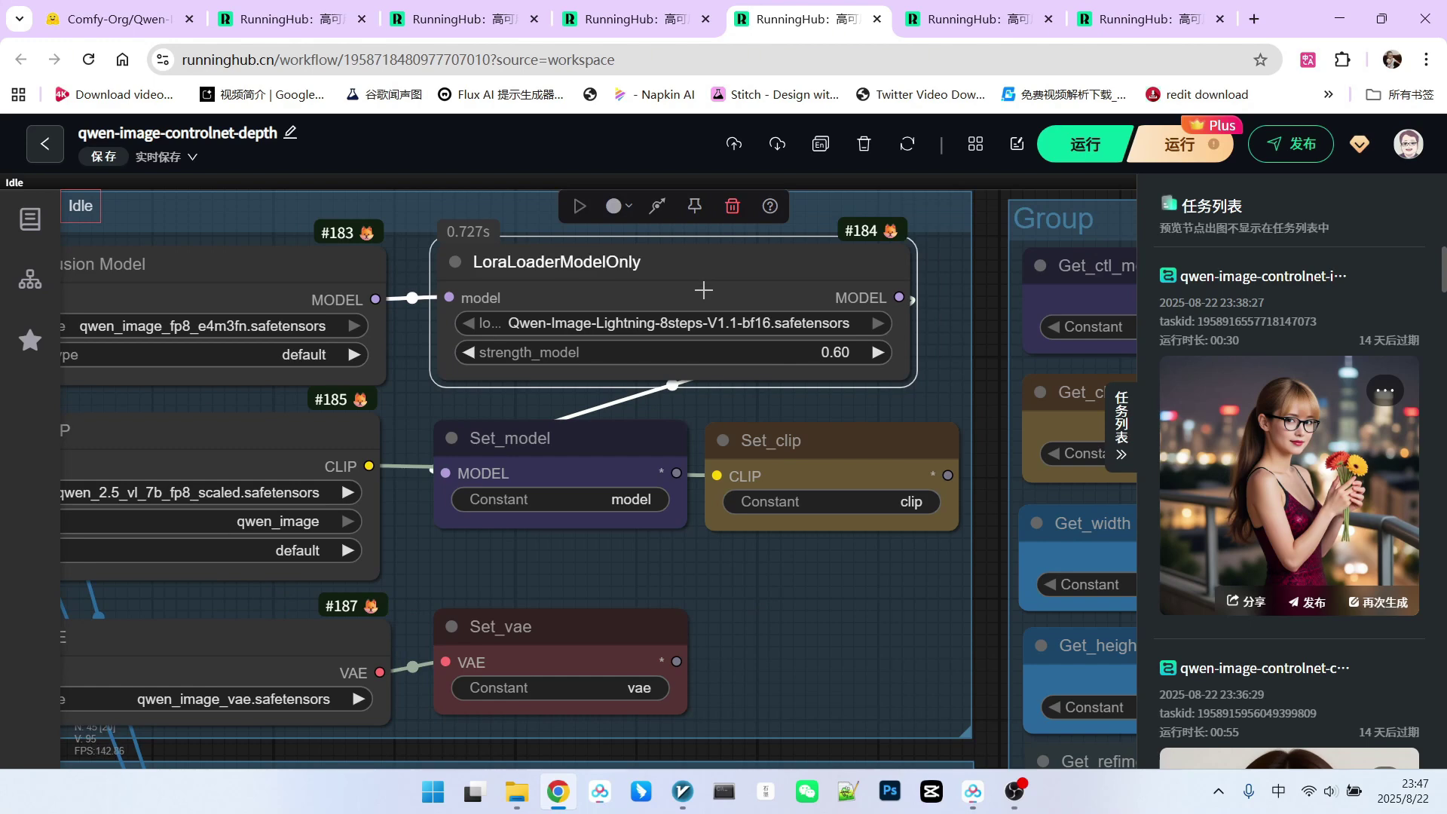
{"action": "mouse_move", "coordinate": [728, 247]}
Step: Move Set_clip beside Set_model and pan down to the Load Image group
{"action": "mouse_move", "coordinate": [787, 464]}
{"action": "left_mouse_down"}
{"action": "mouse_move", "coordinate": [787, 561]}
{"action": "mouse_move", "coordinate": [760, 455]}
{"action": "left_mouse_up"}
{"action": "scroll", "coordinate": [784, 625], "scroll_direction": "down", "scroll_amount": 4}
{"action": "left_click_drag", "start_coordinate": [778, 650], "coordinate": [848, 182]}
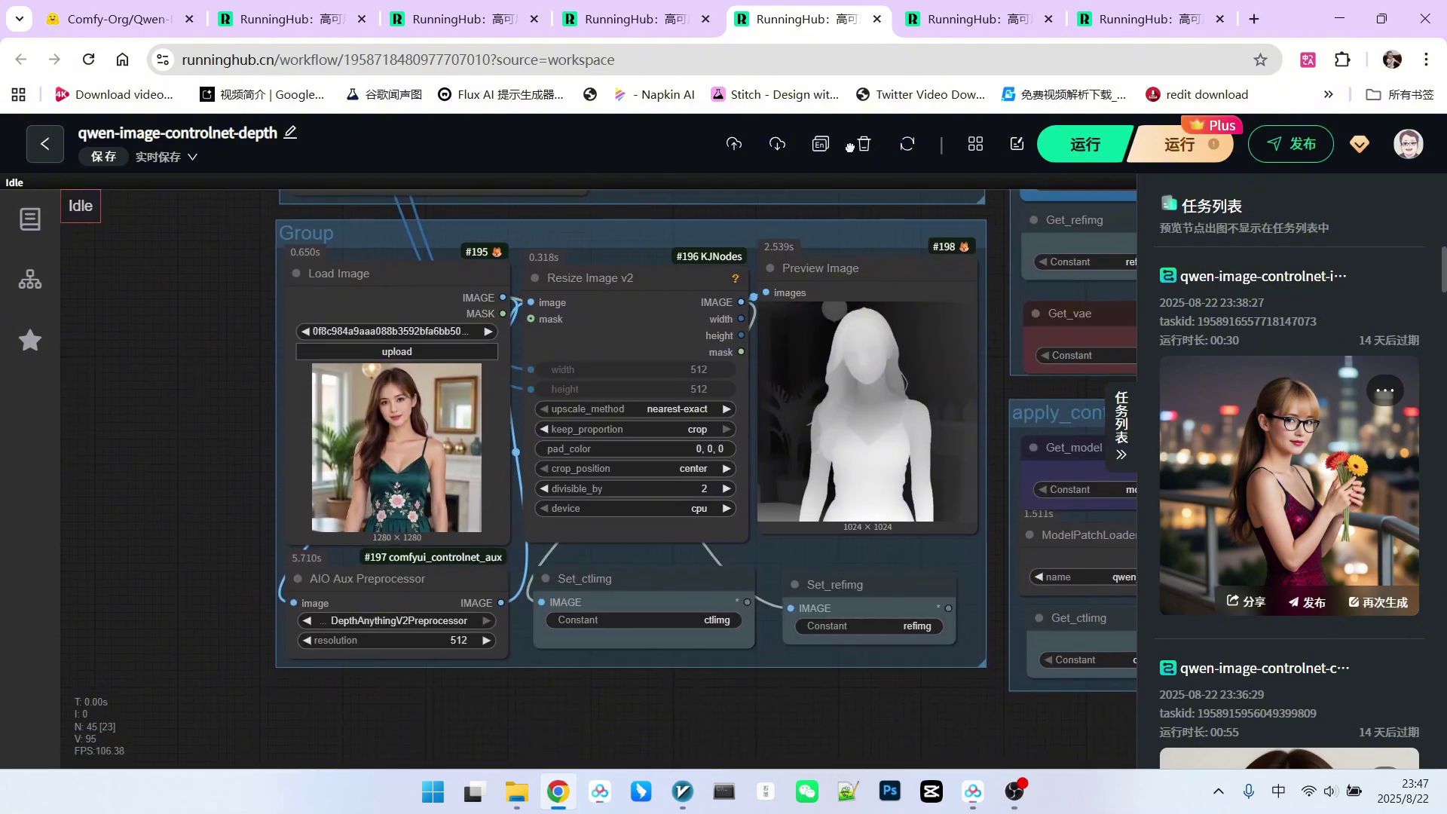
{"action": "scroll", "coordinate": [210, 505], "scroll_direction": "up", "scroll_amount": 3}
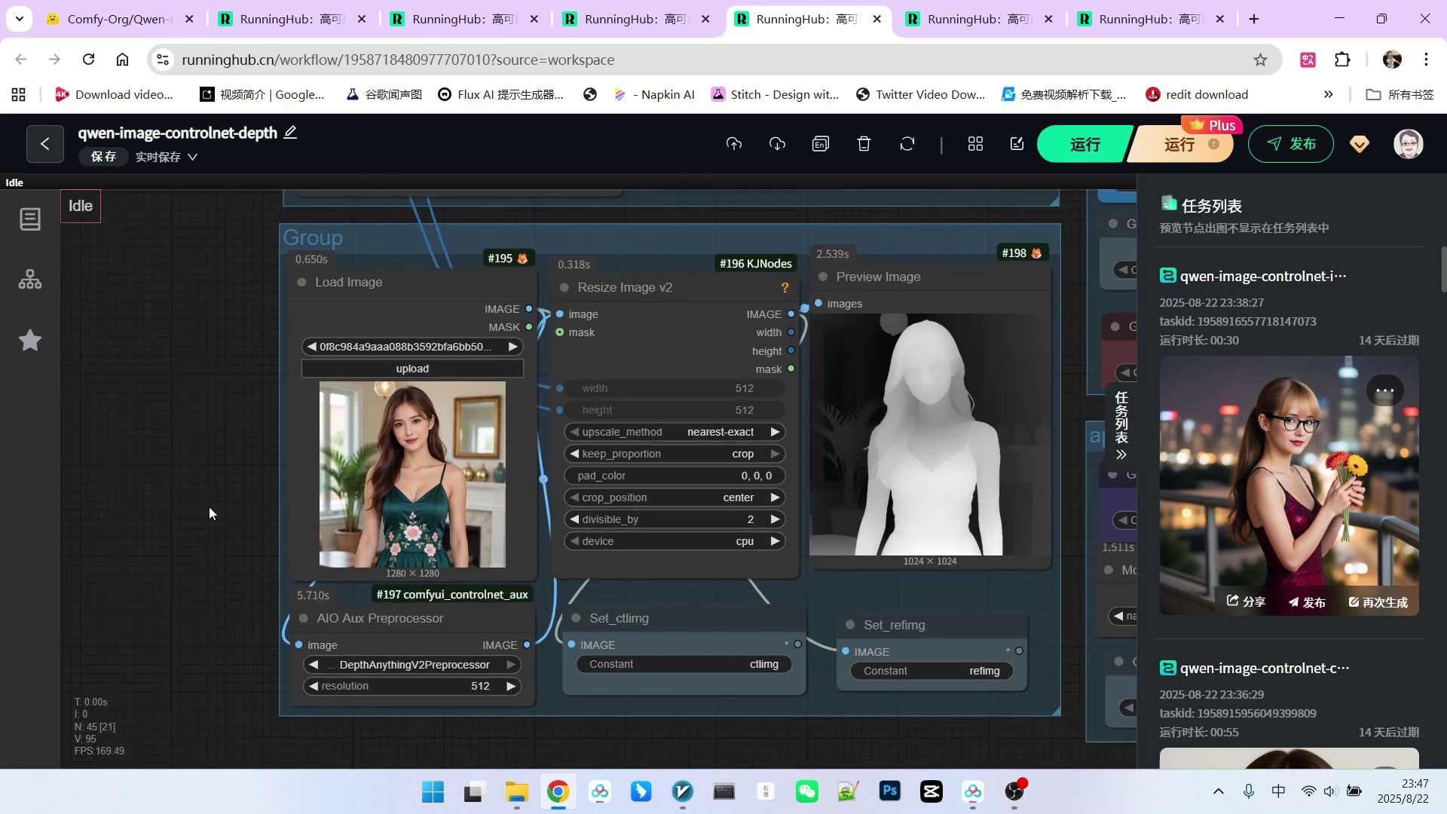
{"action": "mouse_move", "coordinate": [425, 234]}
{"action": "left_mouse_down"}
{"action": "mouse_move", "coordinate": [453, 222]}
{"action": "mouse_move", "coordinate": [419, 224]}
{"action": "left_mouse_up"}
Step: Zoom in on the image input group and select the Resize Image v2 node
{"action": "scroll", "coordinate": [388, 574], "scroll_direction": "up", "scroll_amount": 2}
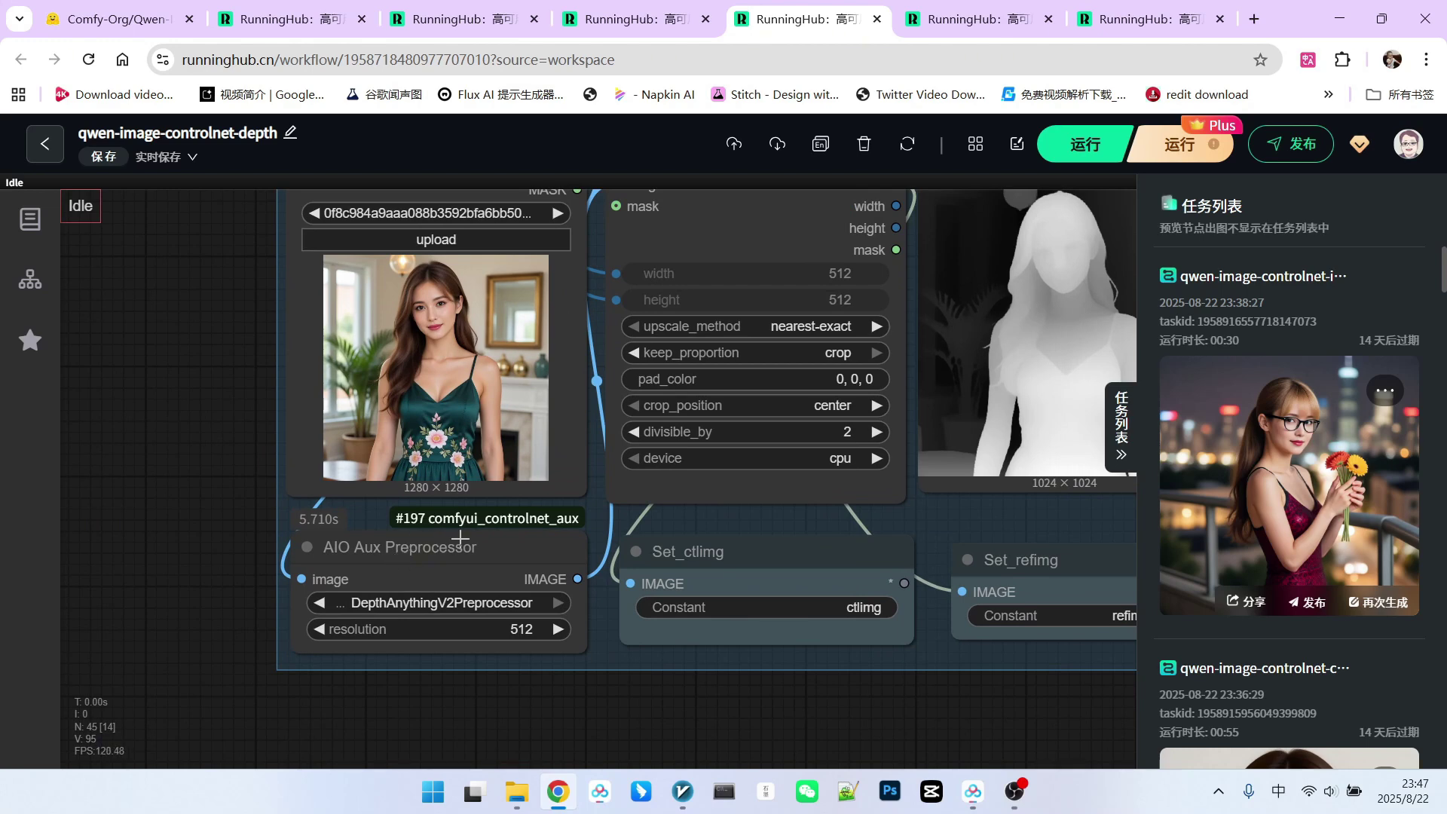
{"action": "scroll", "coordinate": [291, 664], "scroll_direction": "up", "scroll_amount": 4}
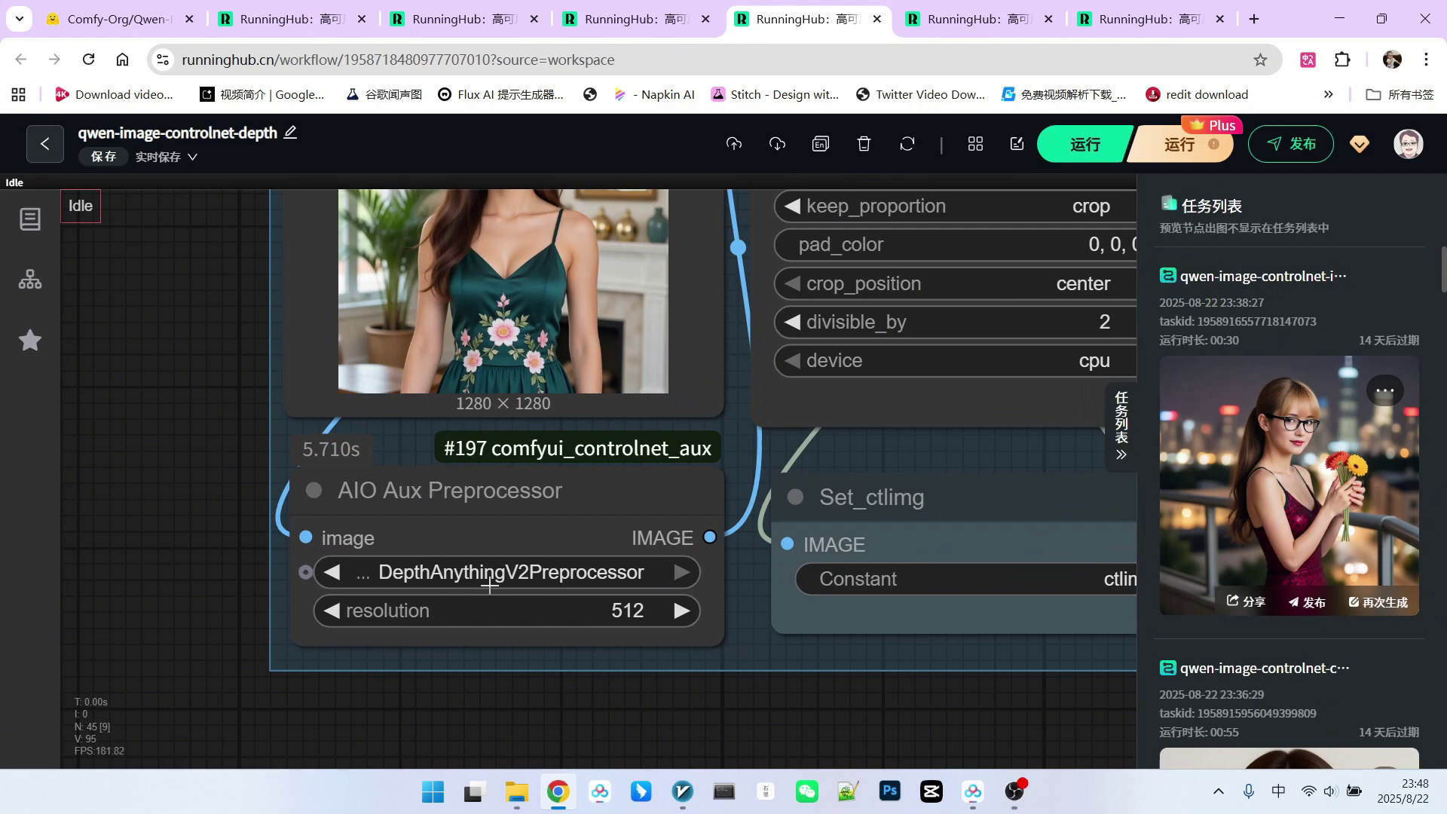
{"action": "scroll", "coordinate": [298, 575], "scroll_direction": "down", "scroll_amount": 6}
{"action": "scroll", "coordinate": [500, 679], "scroll_direction": "up", "scroll_amount": 4}
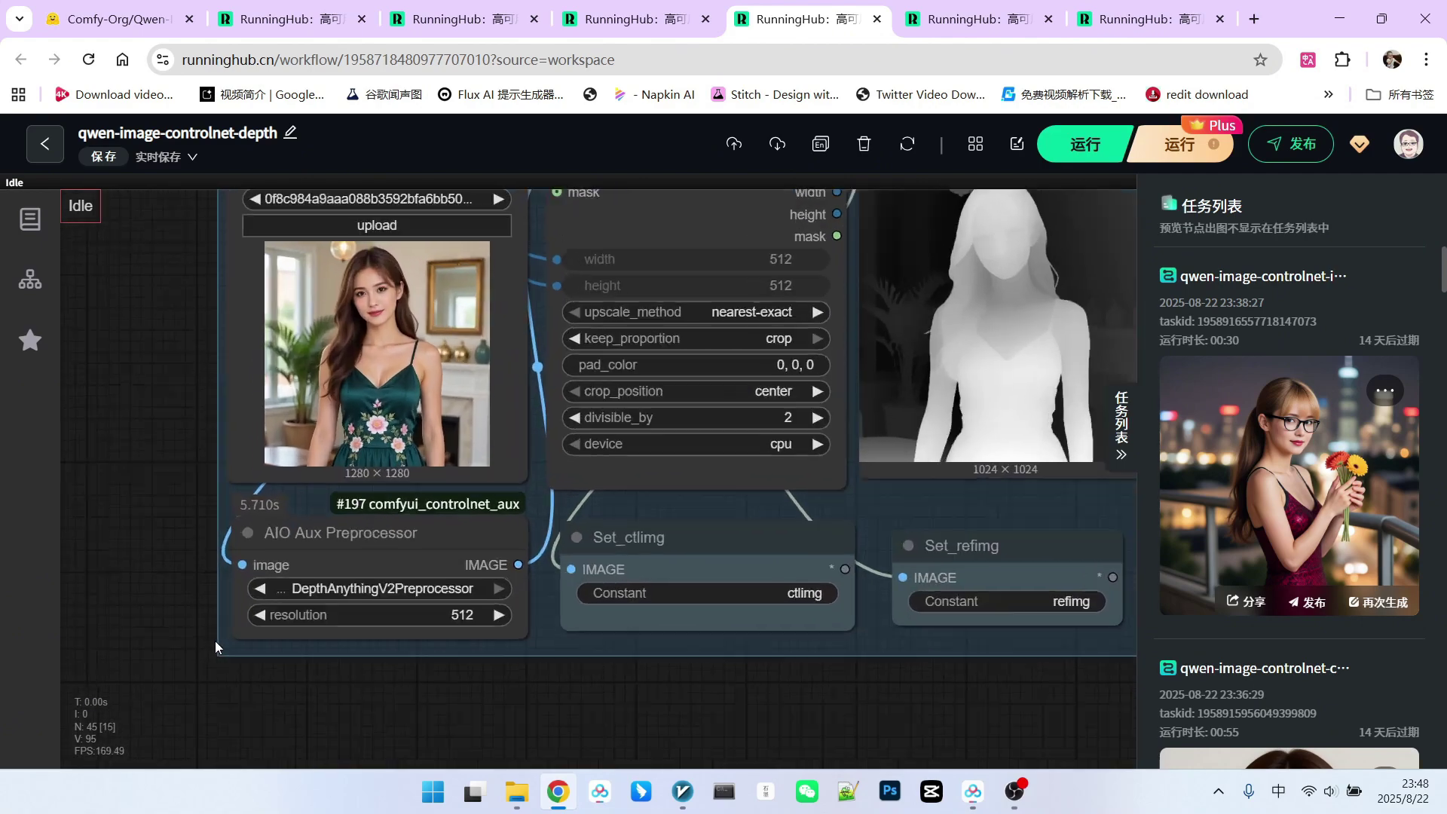
{"action": "scroll", "coordinate": [708, 690], "scroll_direction": "down", "scroll_amount": 3}
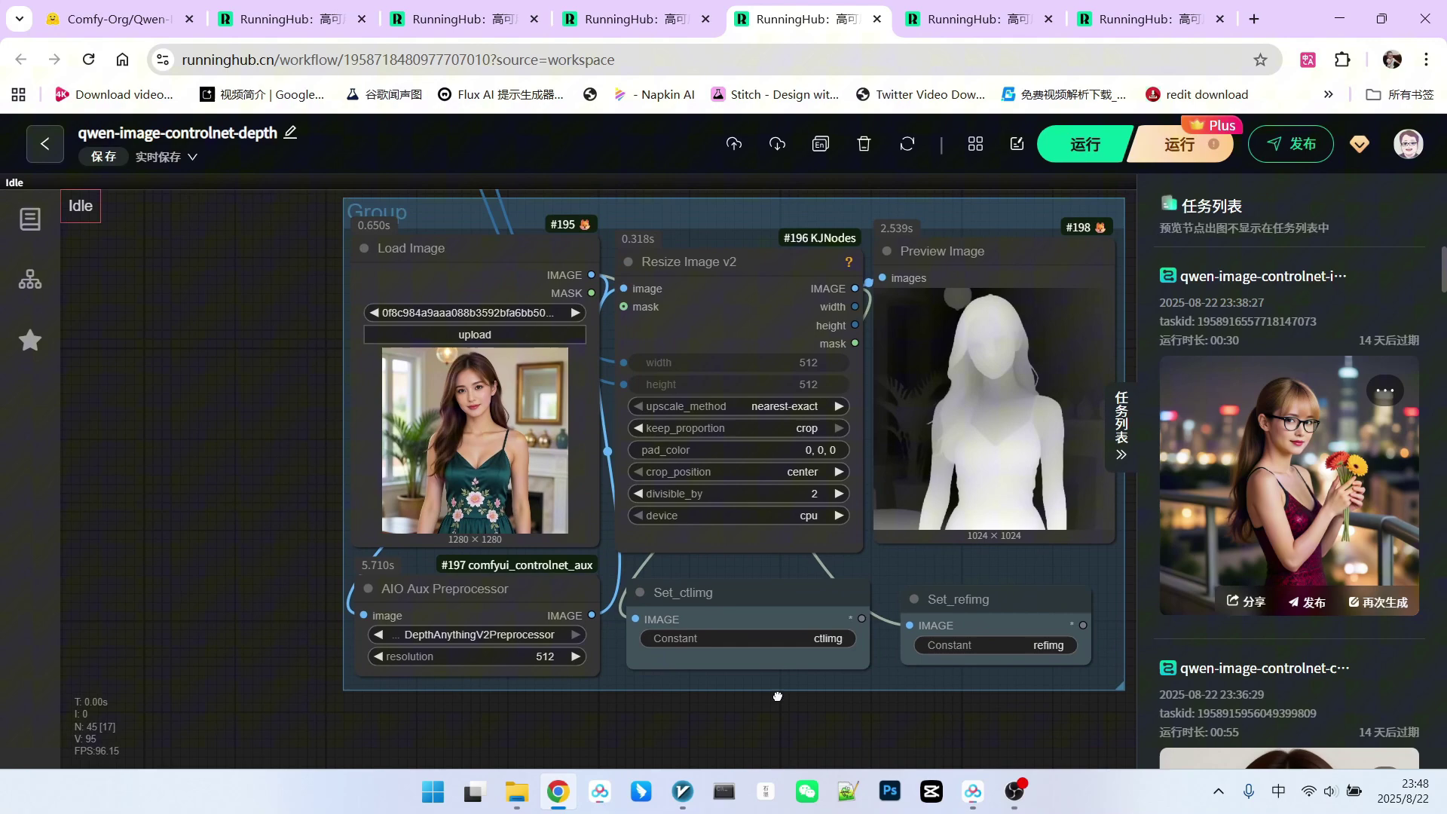
{"action": "scroll", "coordinate": [738, 312], "scroll_direction": "up", "scroll_amount": 3}
{"action": "left_click", "coordinate": [662, 263]}
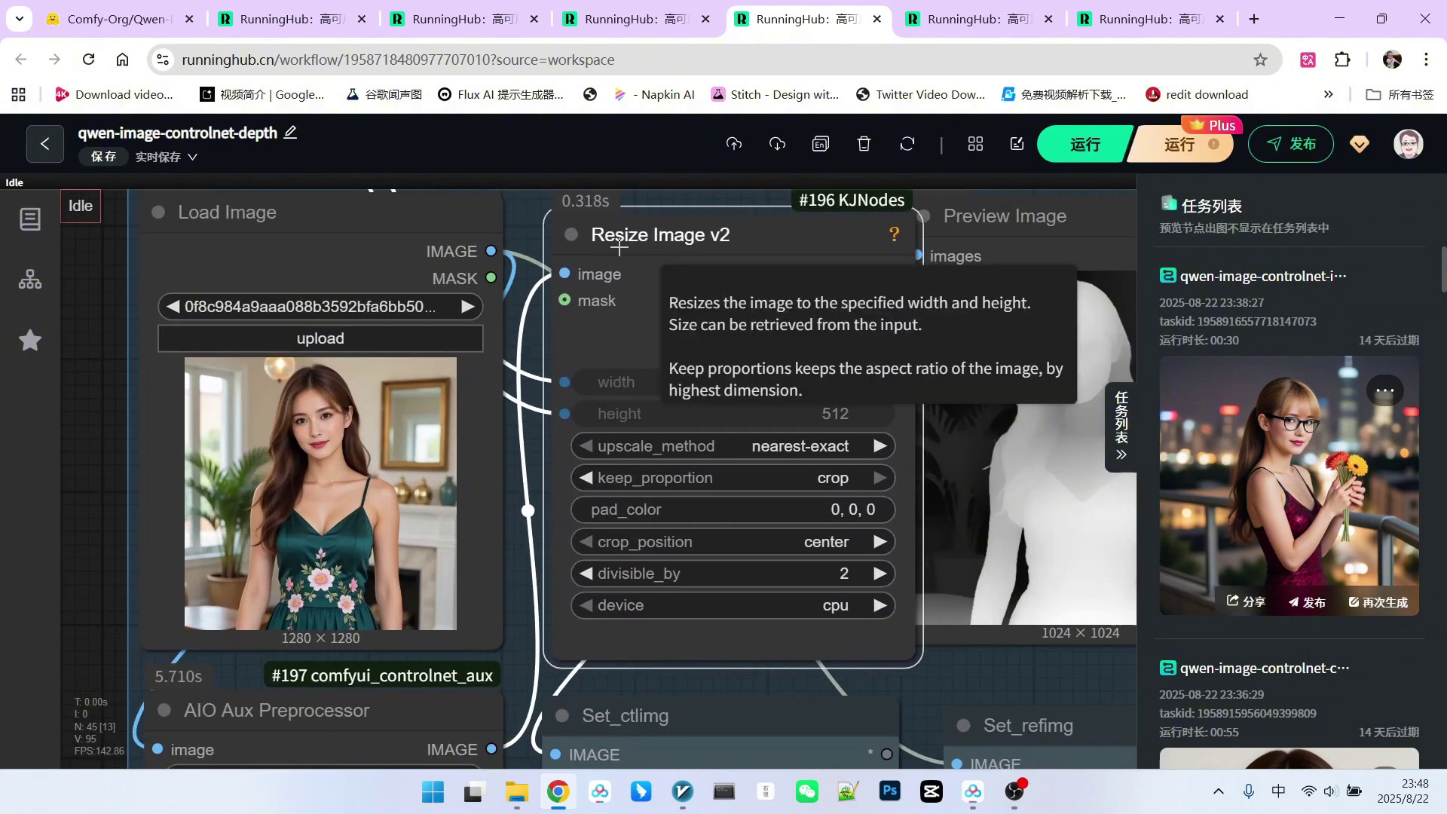
{"action": "scroll", "coordinate": [766, 413], "scroll_direction": "down", "scroll_amount": 5}
Step: Recentre the Load Image, Resize and Preview group, then select Resize Image v2 and Preview Image
{"action": "left_click", "coordinate": [282, 294]}
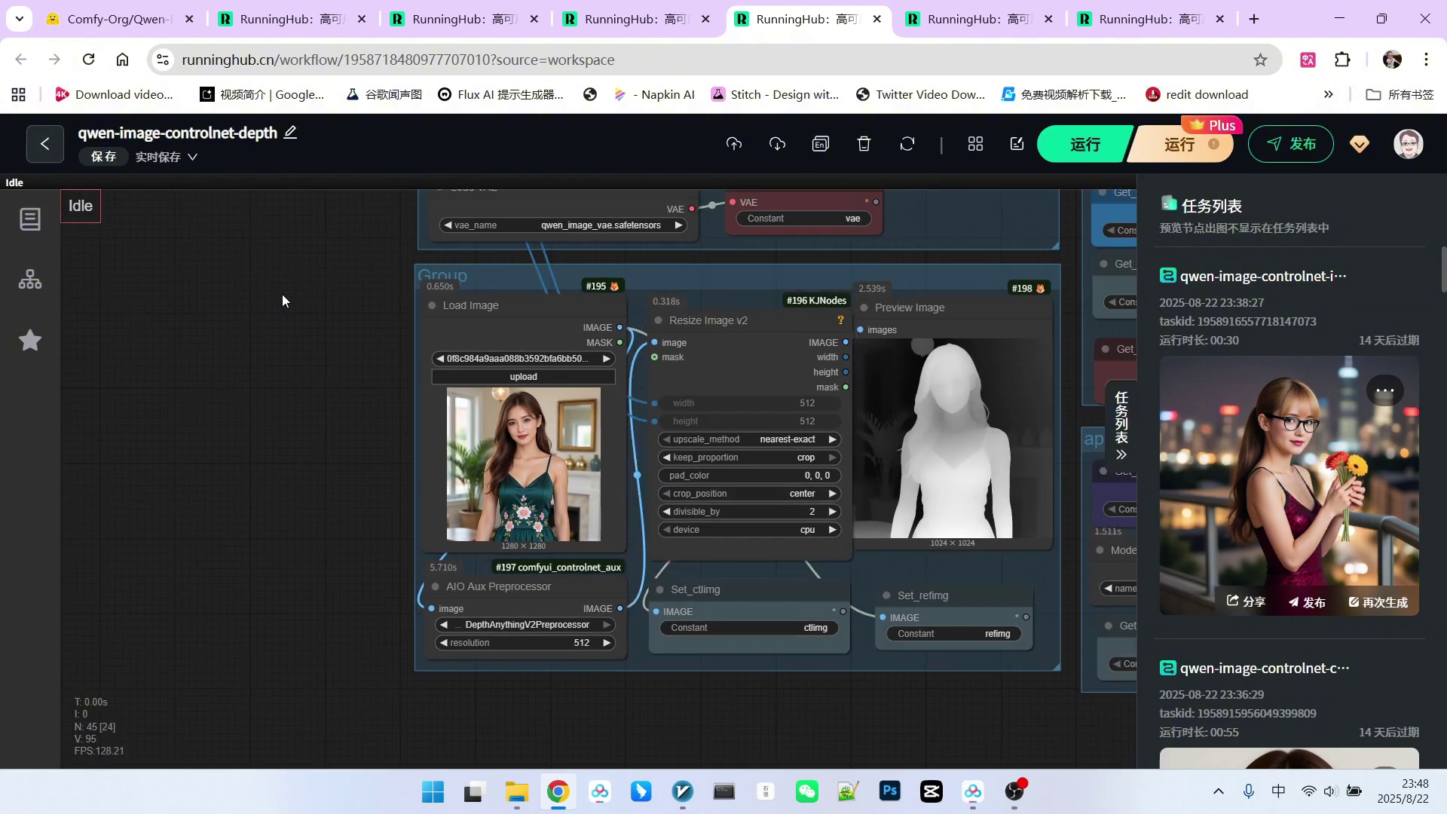
{"action": "left_click_drag", "start_coordinate": [282, 300], "coordinate": [569, 704]}
{"action": "left_click_drag", "start_coordinate": [383, 499], "coordinate": [102, 102]}
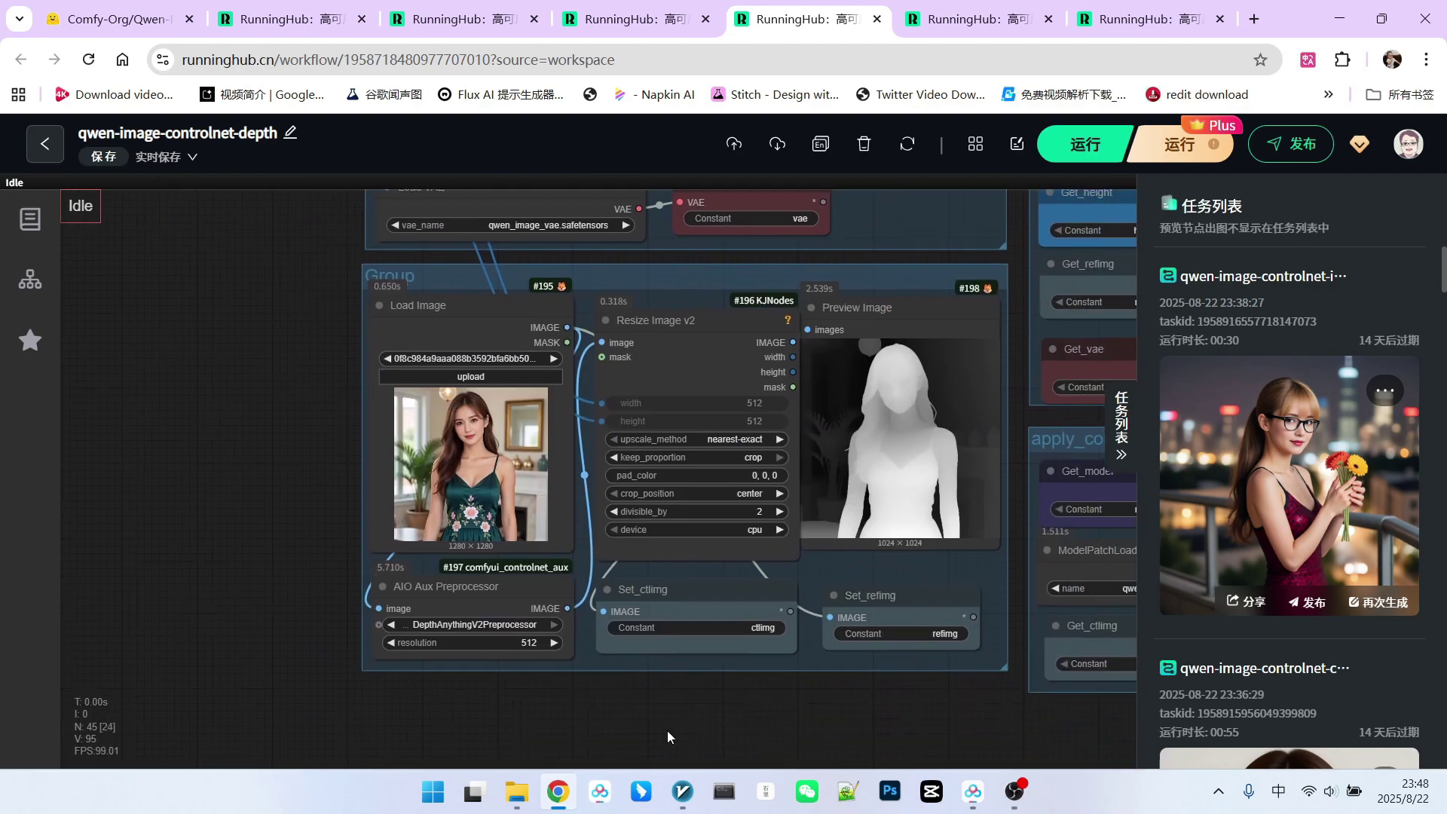
{"action": "scroll", "coordinate": [799, 475], "scroll_direction": "up", "scroll_amount": 4}
{"action": "left_click", "coordinate": [588, 340]}
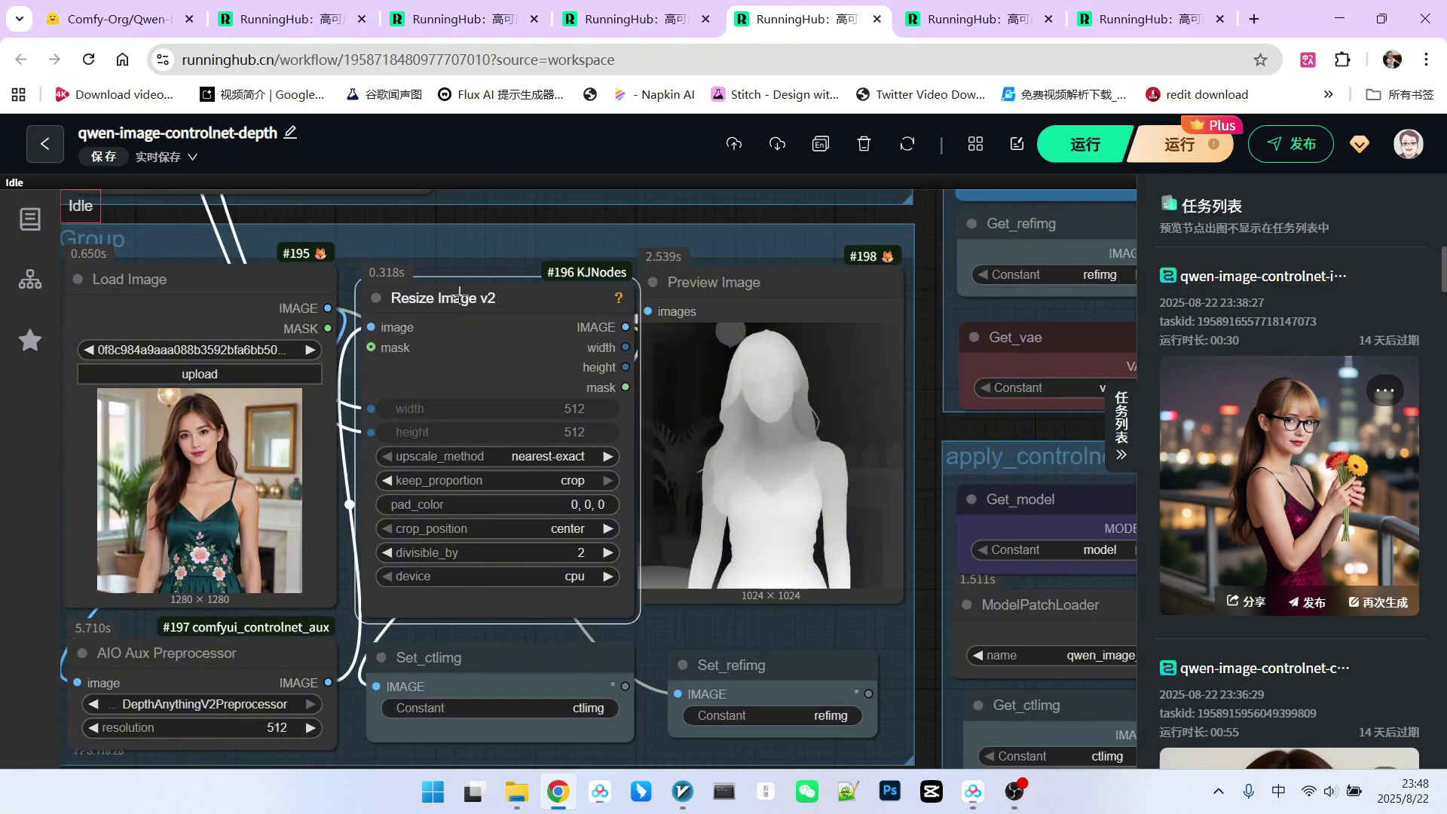
{"action": "left_click", "coordinate": [709, 313]}
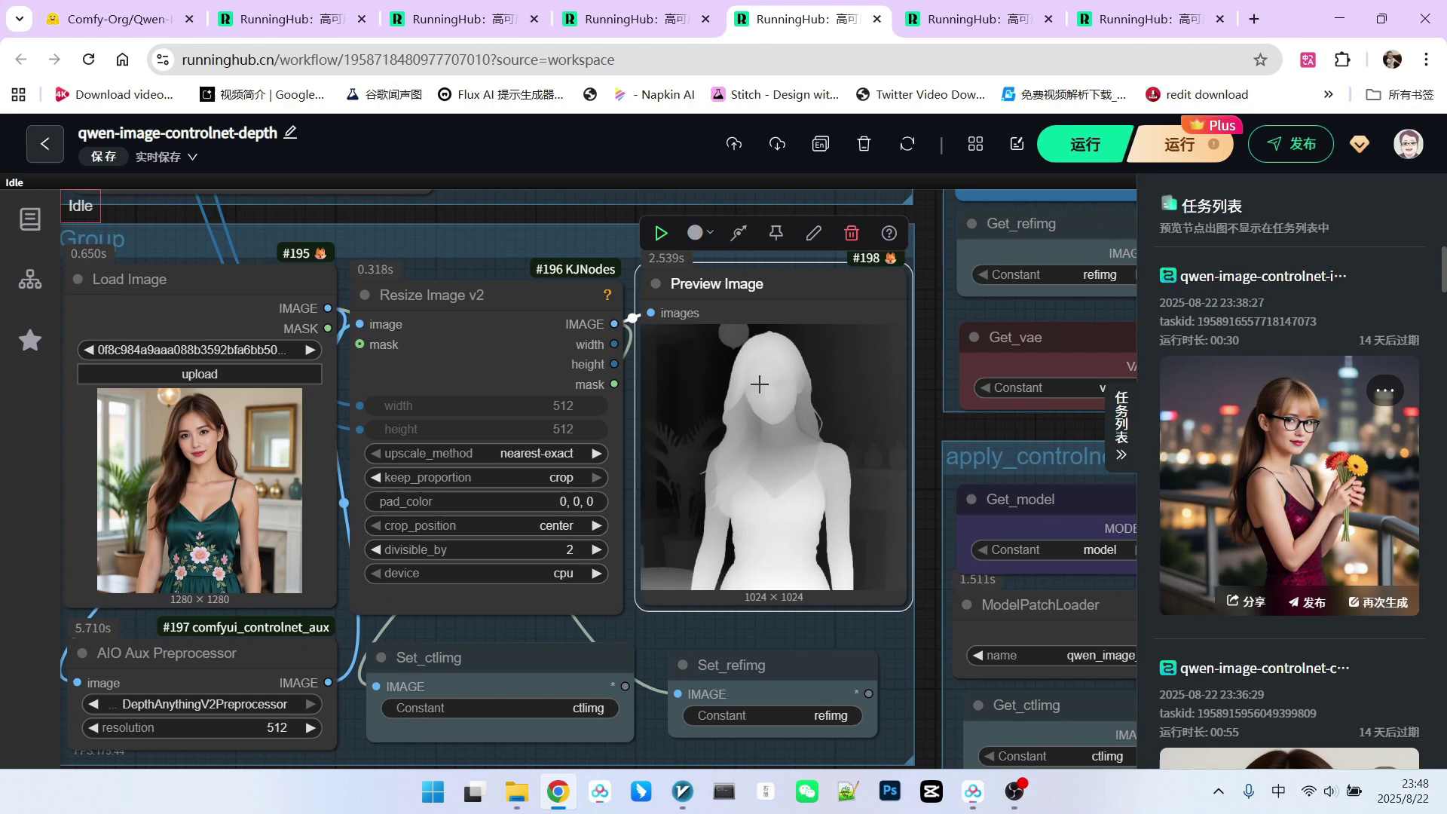
Step: Clear the selection, zoom onto the apply_controlnet group and select QwenImageDiffsynthControlnet
{"action": "scroll", "coordinate": [415, 542], "scroll_direction": "down", "scroll_amount": 5}
{"action": "left_click", "coordinate": [620, 539]}
{"action": "scroll", "coordinate": [622, 536], "scroll_direction": "up", "scroll_amount": 5}
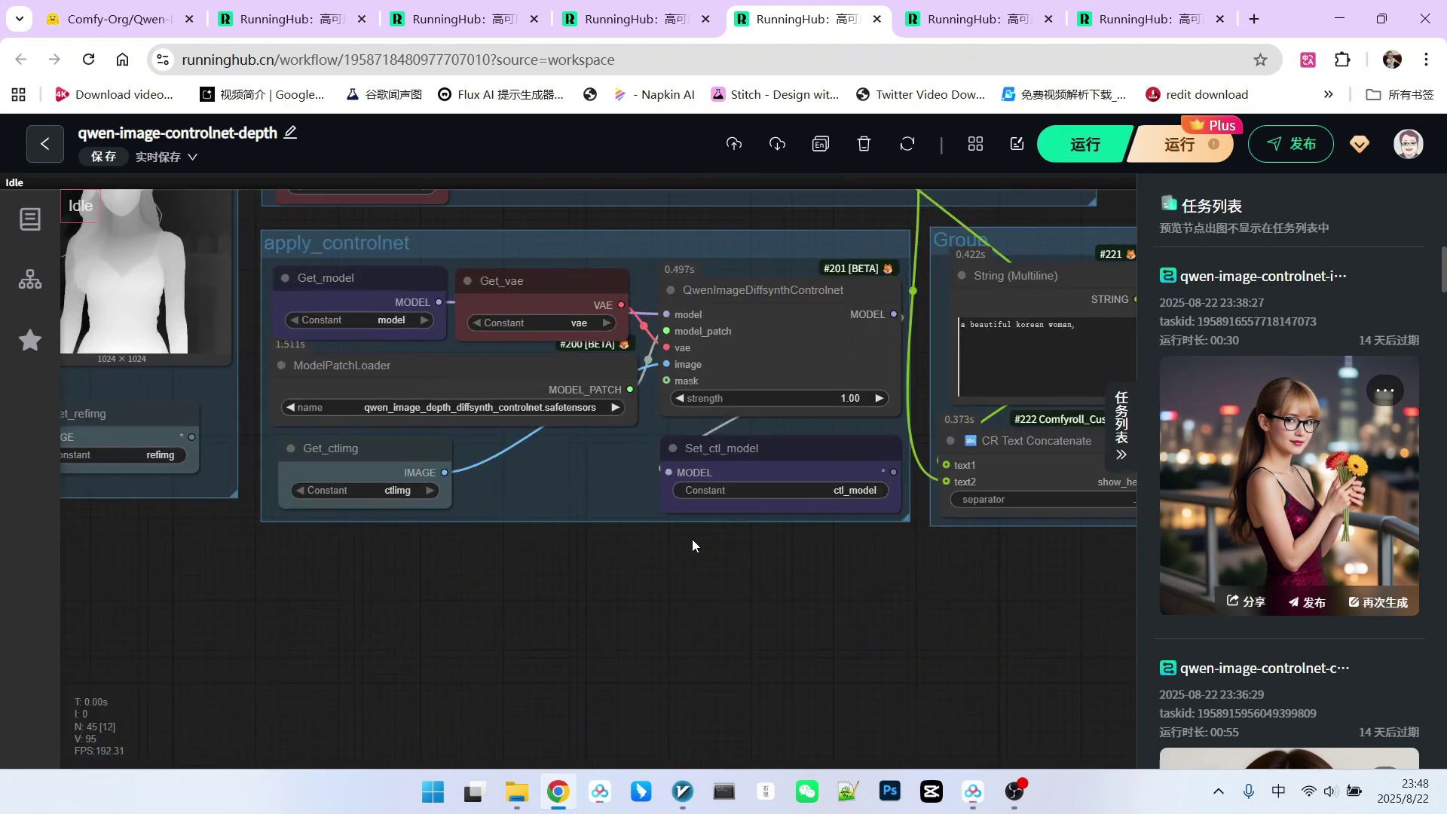
{"action": "left_click_drag", "start_coordinate": [694, 539], "coordinate": [606, 574]}
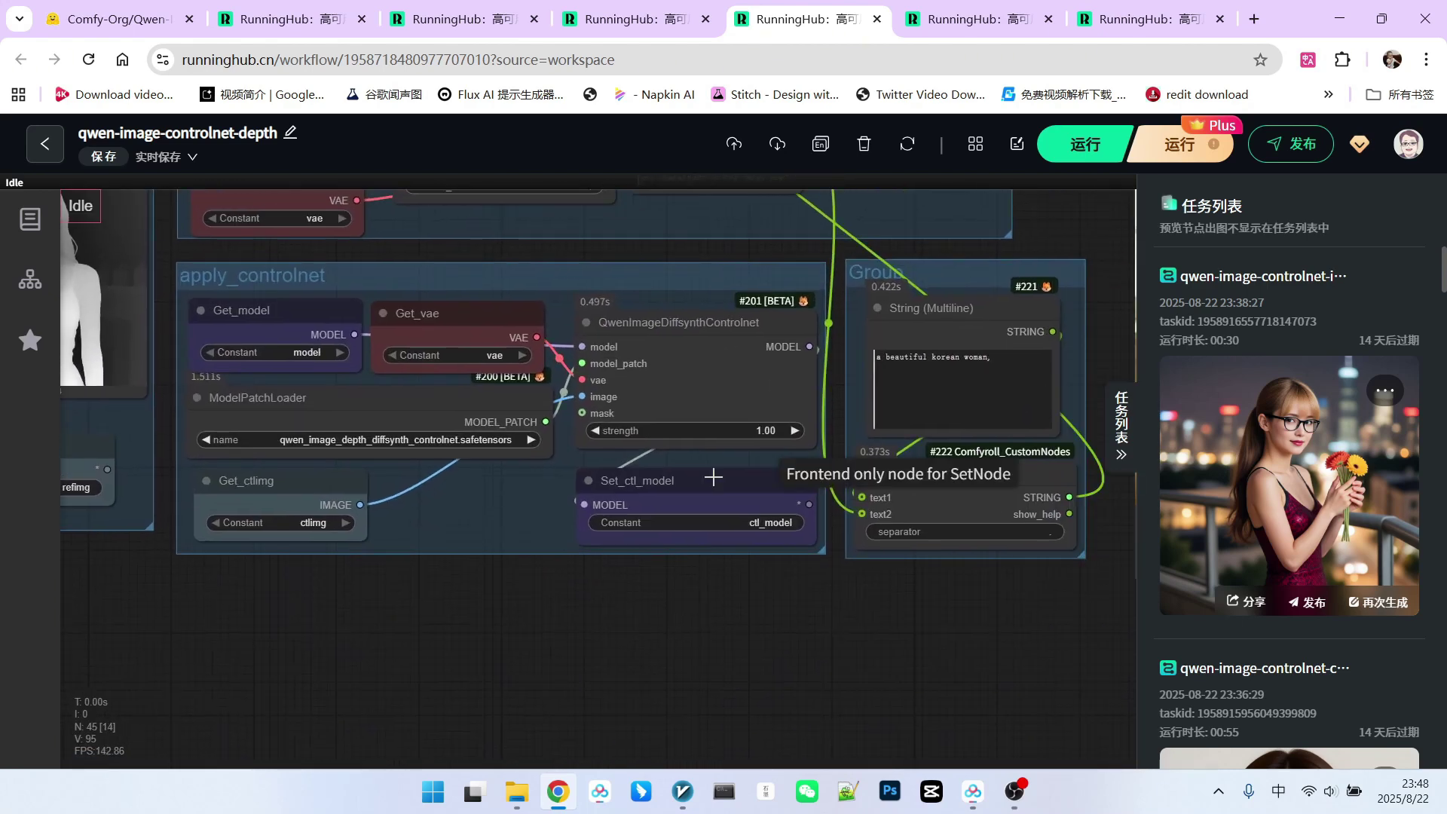
{"action": "scroll", "coordinate": [425, 599], "scroll_direction": "up", "scroll_amount": 2}
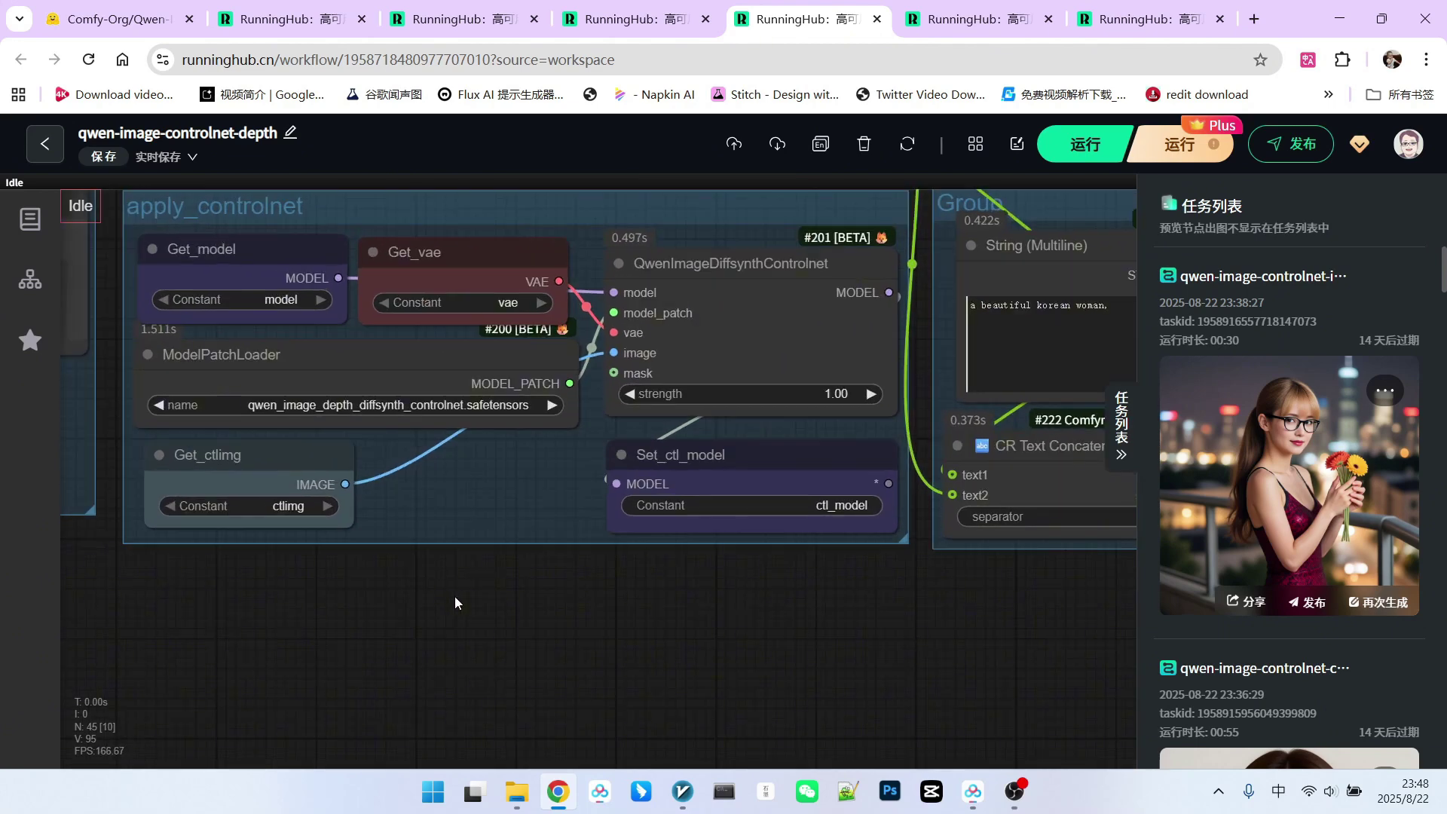
{"action": "left_click_drag", "start_coordinate": [499, 600], "coordinate": [501, 621]}
{"action": "scroll", "coordinate": [745, 301], "scroll_direction": "up", "scroll_amount": 1}
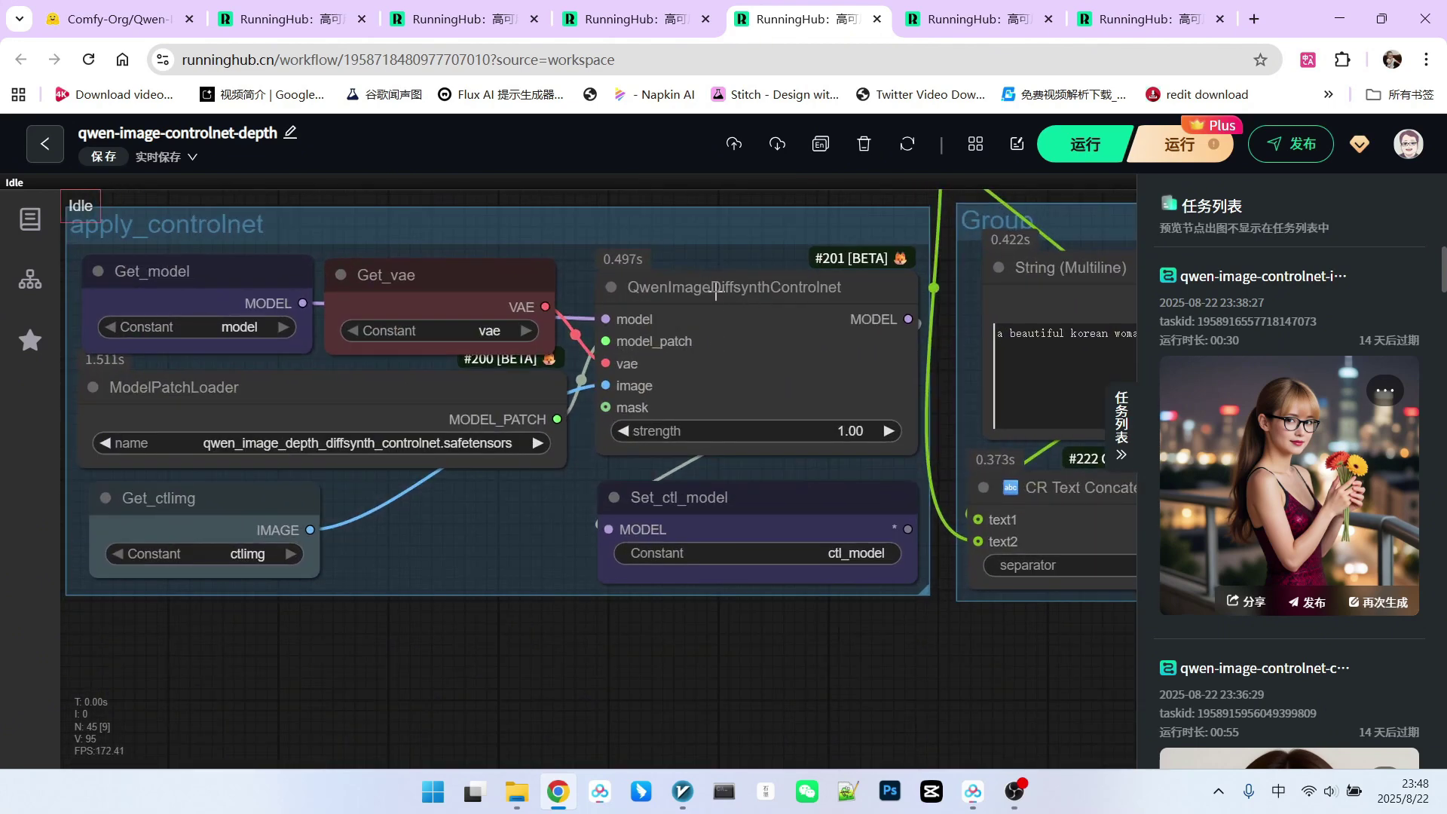
{"action": "left_click", "coordinate": [687, 290]}
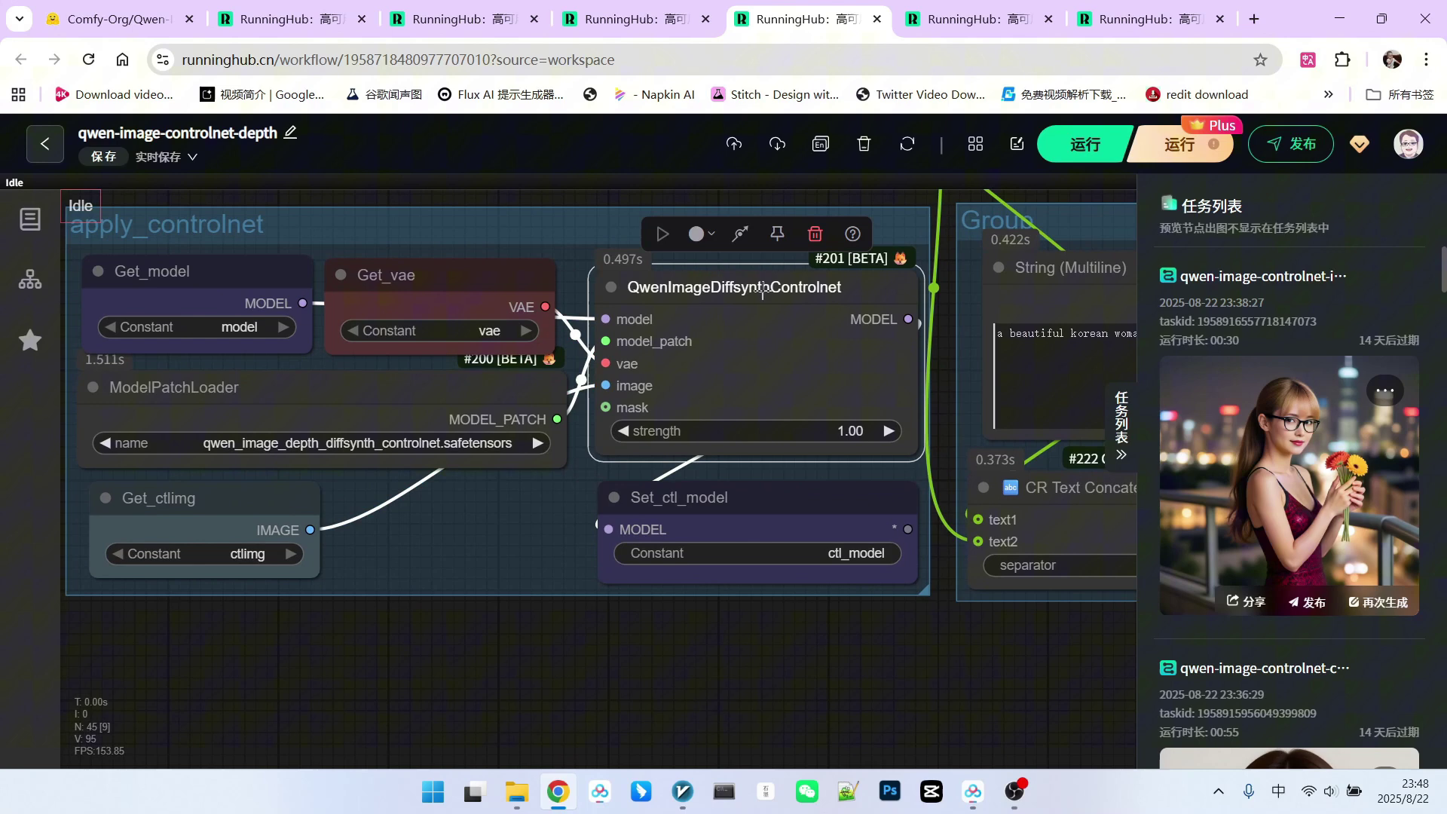
{"action": "scroll", "coordinate": [787, 287], "scroll_direction": "down", "scroll_amount": 2}
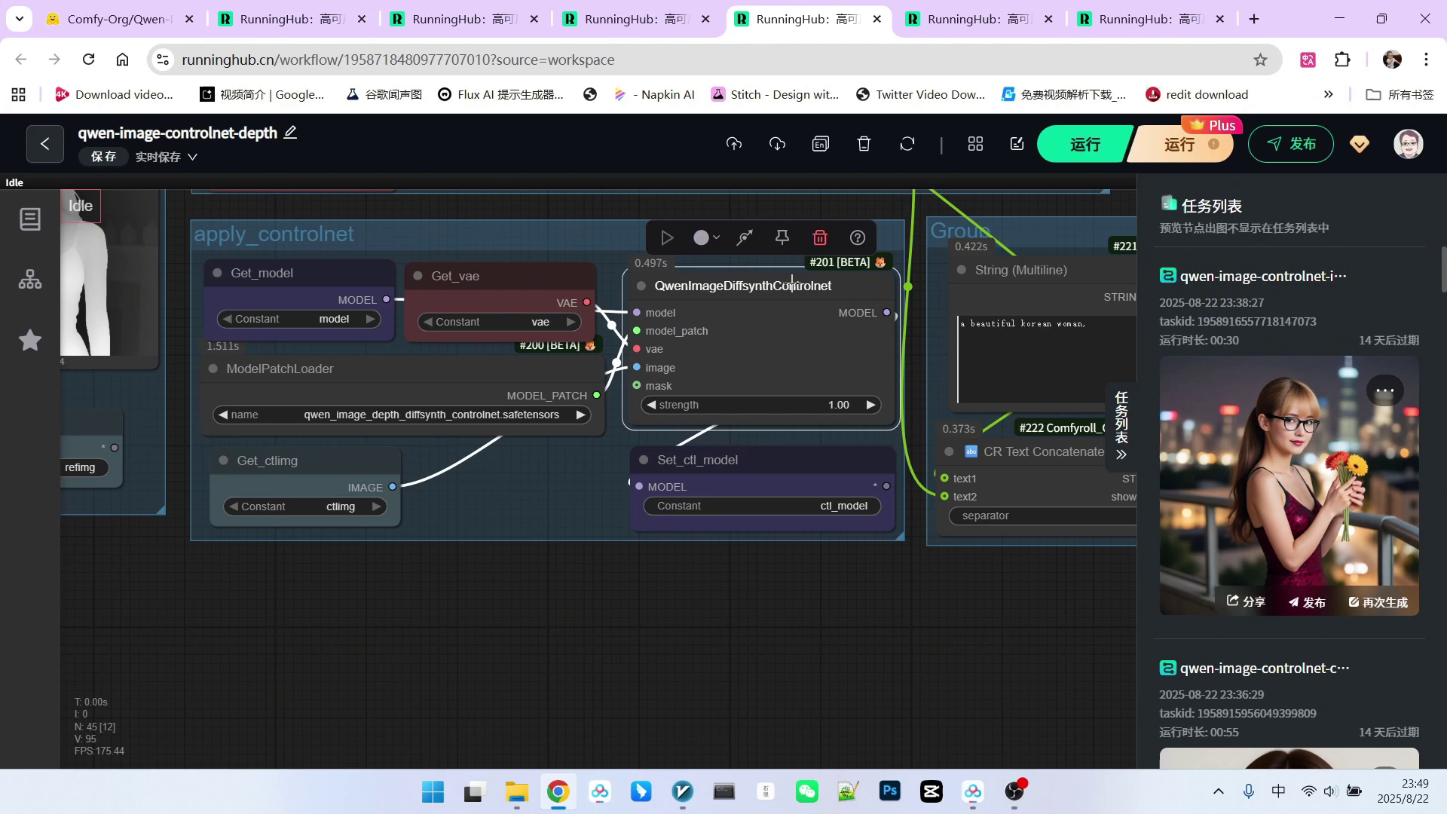
{"action": "left_click", "coordinate": [678, 621]}
{"action": "scroll", "coordinate": [627, 606], "scroll_direction": "up", "scroll_amount": 3}
{"action": "left_click", "coordinate": [495, 382]}
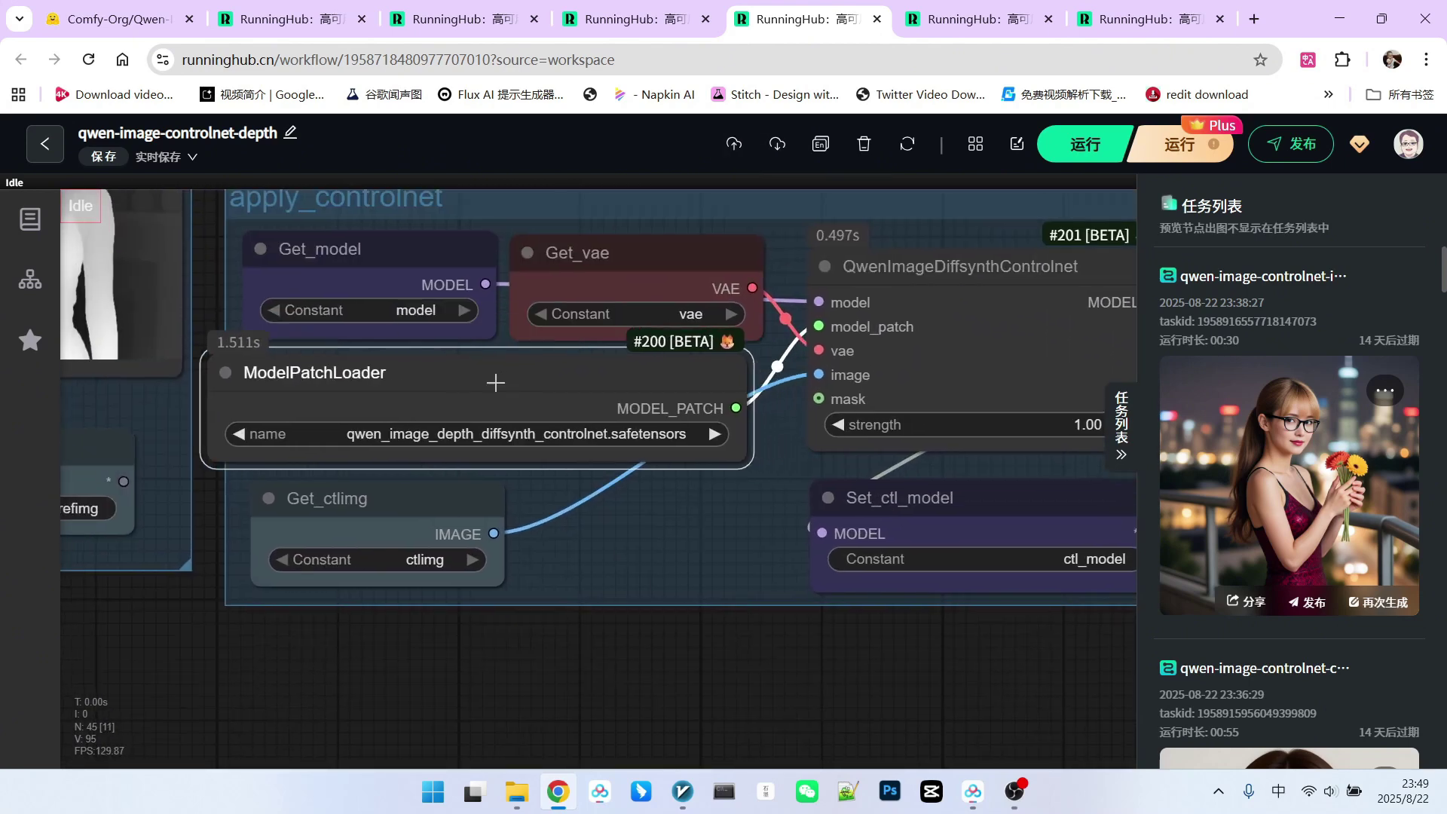
{"action": "left_click_drag", "start_coordinate": [496, 383], "coordinate": [527, 380]}
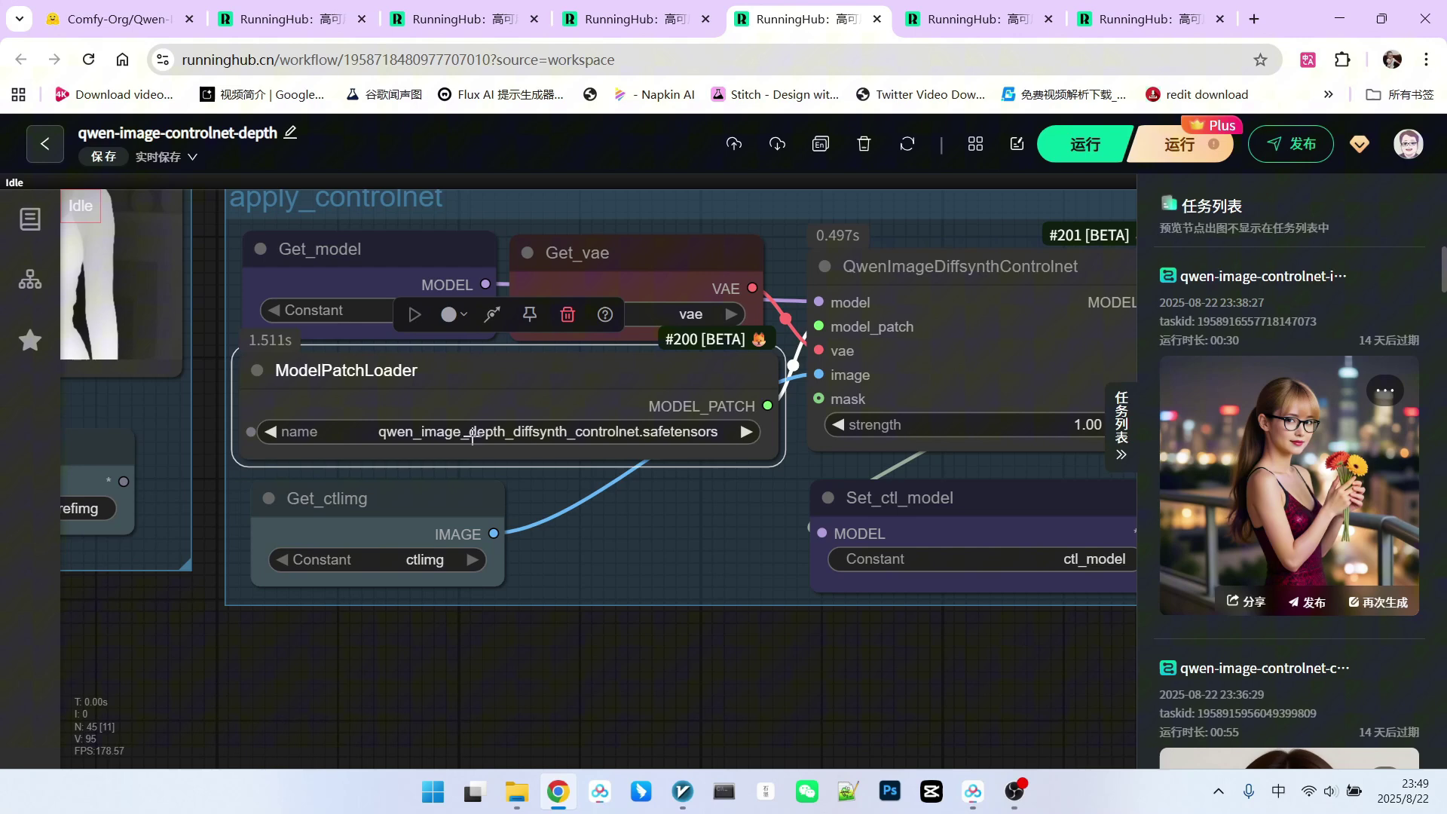
{"action": "scroll", "coordinate": [479, 432], "scroll_direction": "down", "scroll_amount": 2}
{"action": "scroll", "coordinate": [604, 429], "scroll_direction": "up", "scroll_amount": 1}
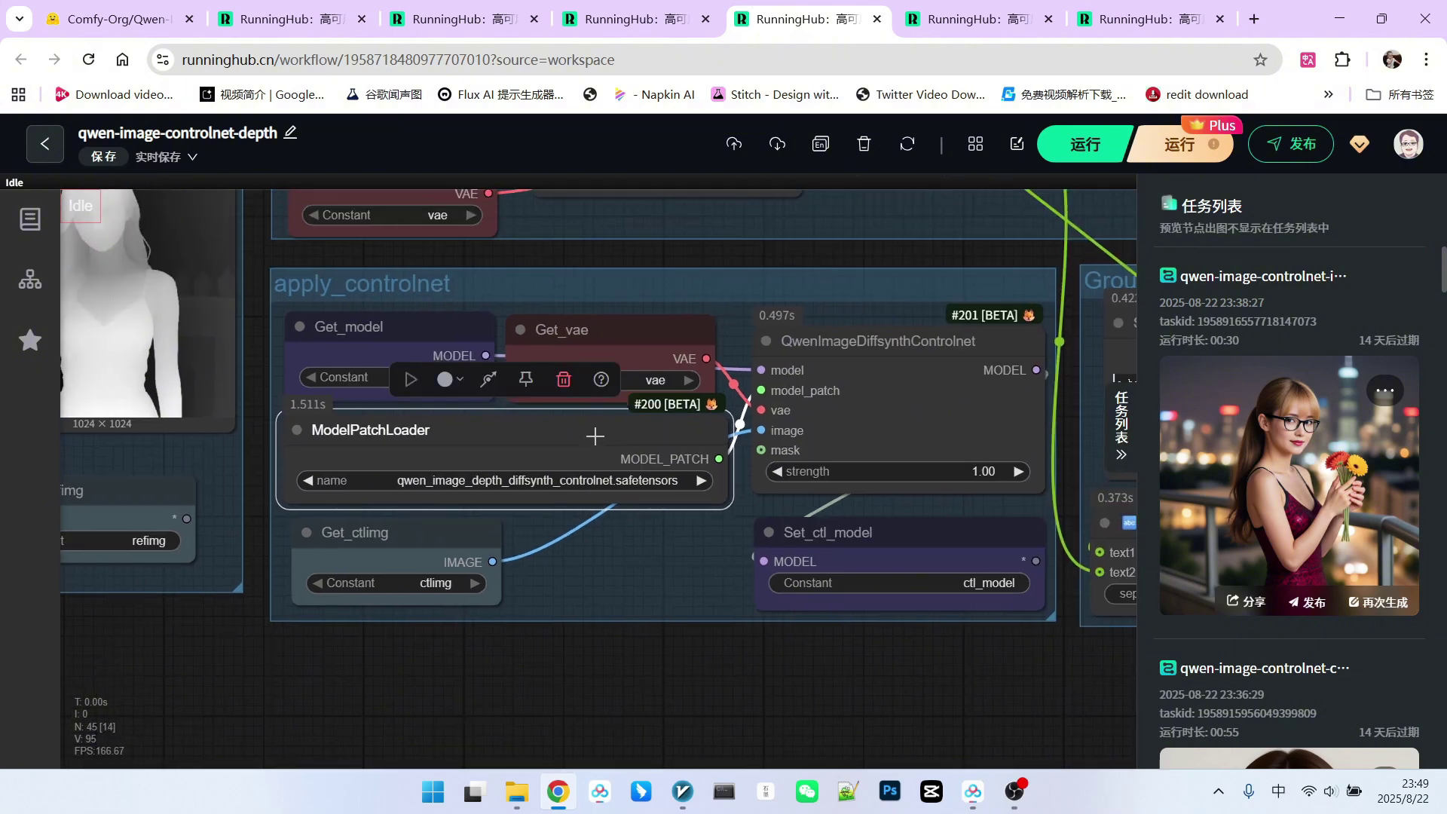
{"action": "scroll", "coordinate": [362, 343], "scroll_direction": "up", "scroll_amount": 3}
{"action": "mouse_move", "coordinate": [372, 330]}
{"action": "left_mouse_down"}
{"action": "mouse_move", "coordinate": [372, 292]}
{"action": "mouse_move", "coordinate": [372, 317]}
{"action": "left_mouse_up"}
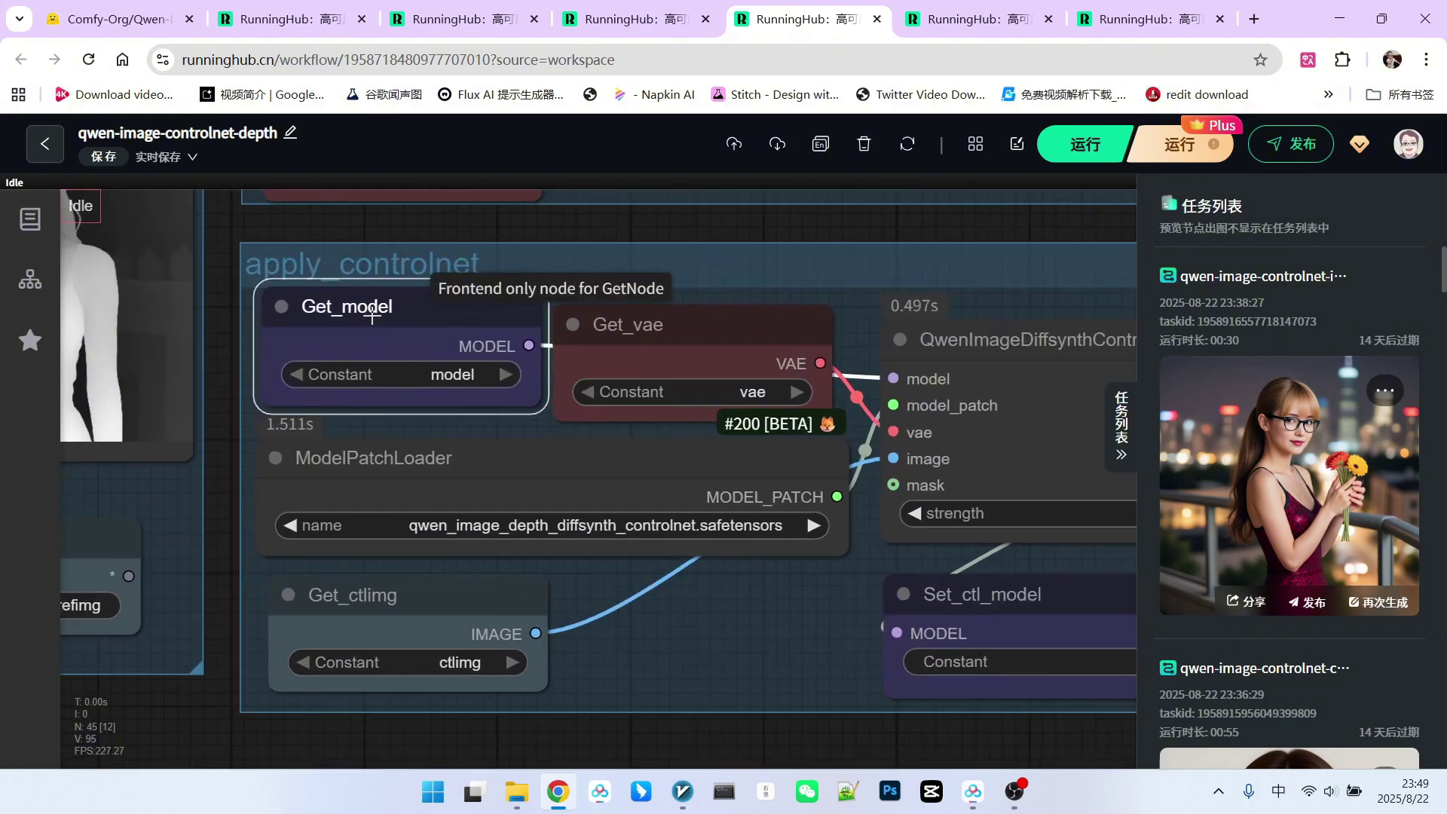
{"action": "left_click", "coordinate": [1008, 331]}
{"action": "scroll", "coordinate": [700, 552], "scroll_direction": "down", "scroll_amount": 3}
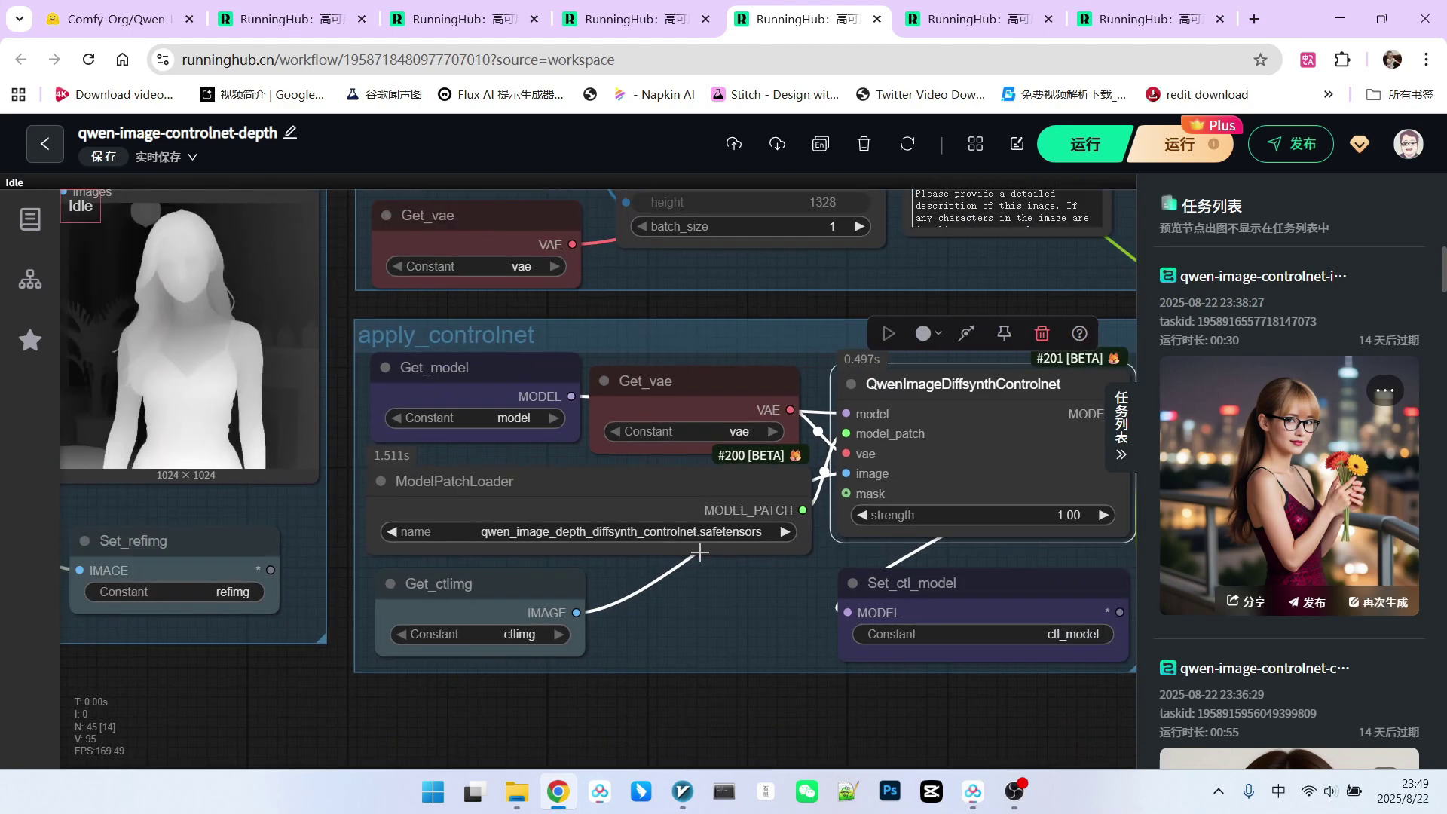
{"action": "left_click_drag", "start_coordinate": [764, 650], "coordinate": [674, 572]}
{"action": "scroll", "coordinate": [673, 571], "scroll_direction": "up", "scroll_amount": 3}
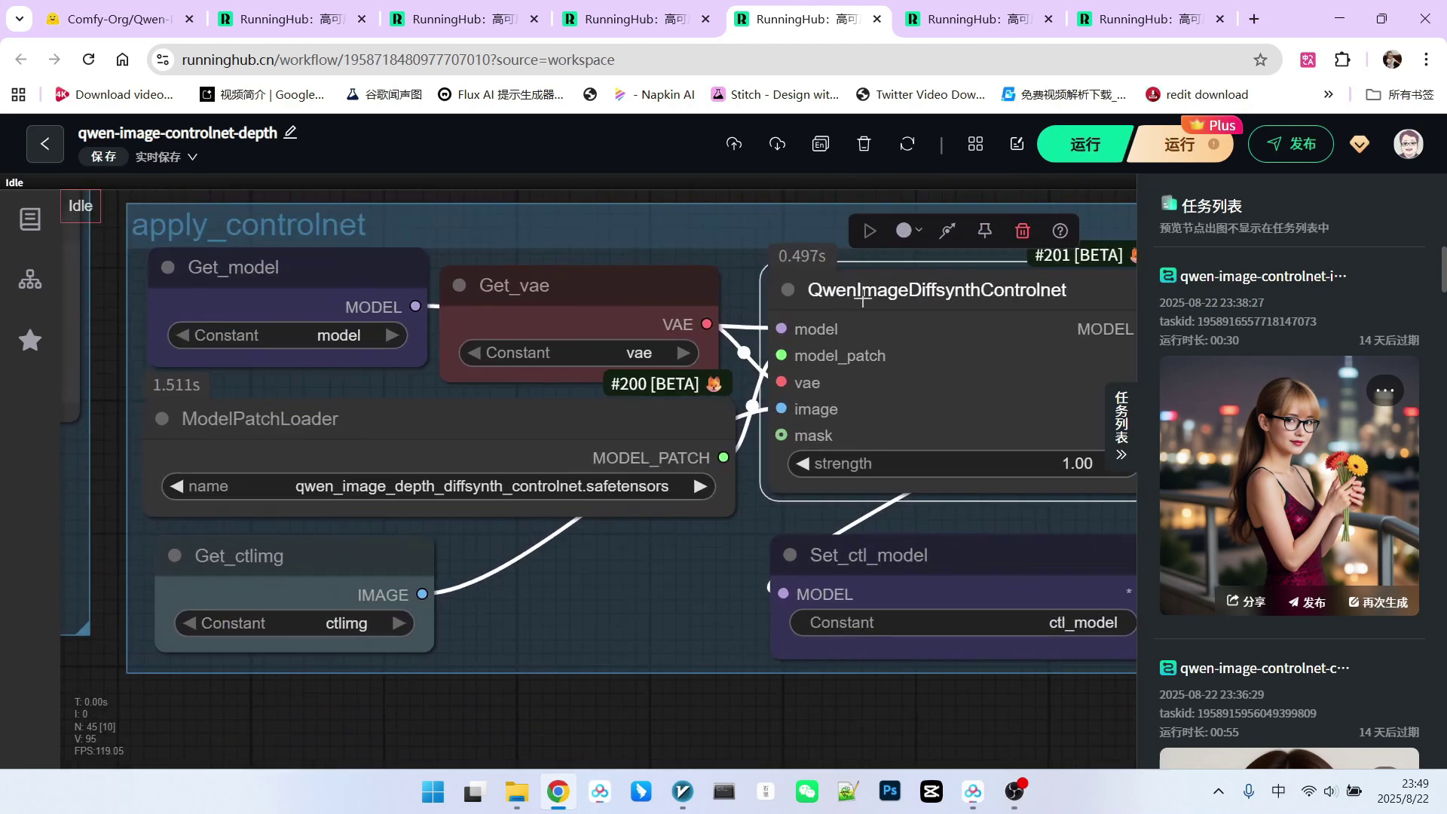
{"action": "left_click_drag", "start_coordinate": [863, 300], "coordinate": [862, 288]}
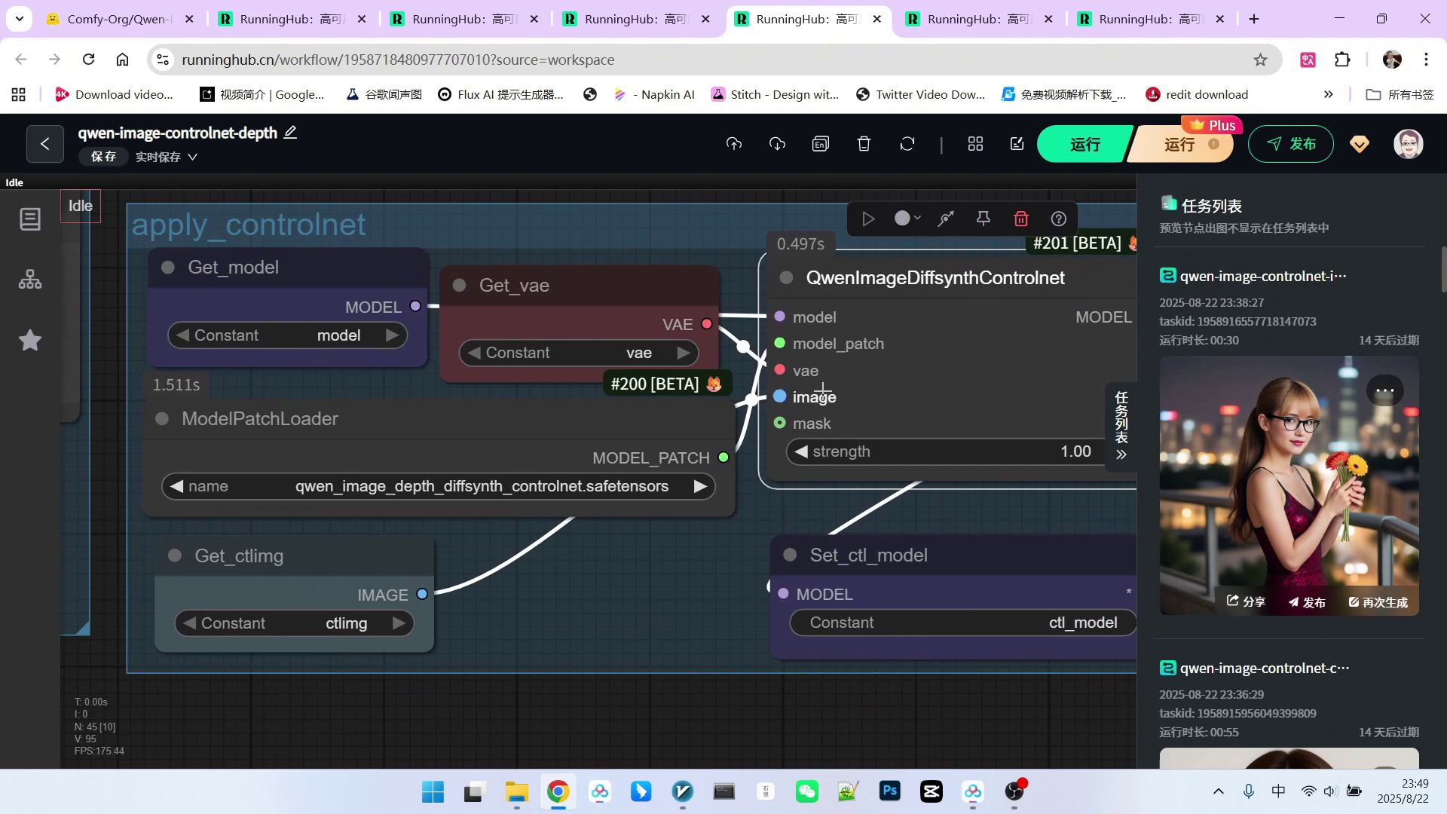
{"action": "left_click", "coordinate": [711, 573]}
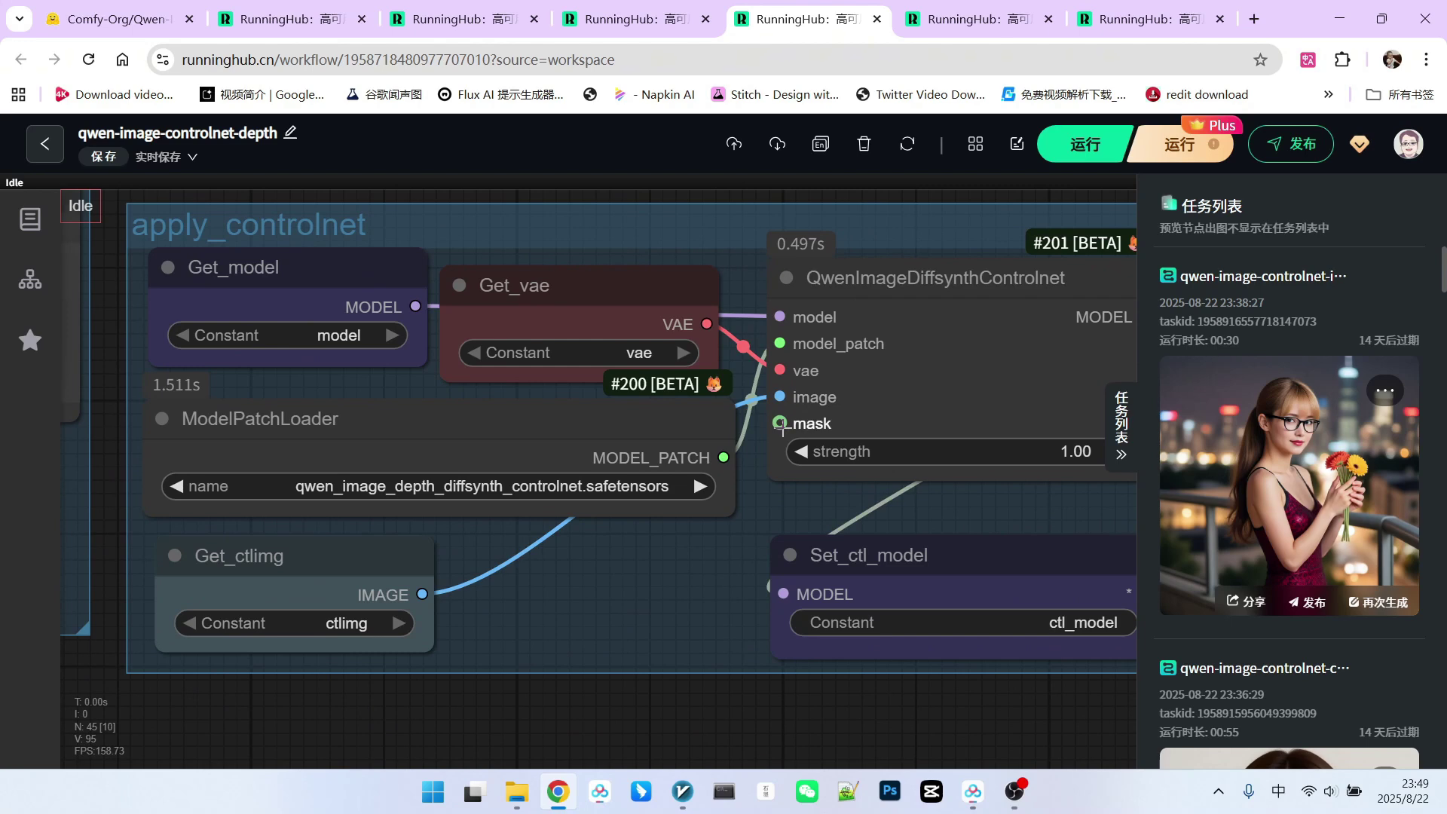
{"action": "scroll", "coordinate": [663, 567], "scroll_direction": "down", "scroll_amount": 3}
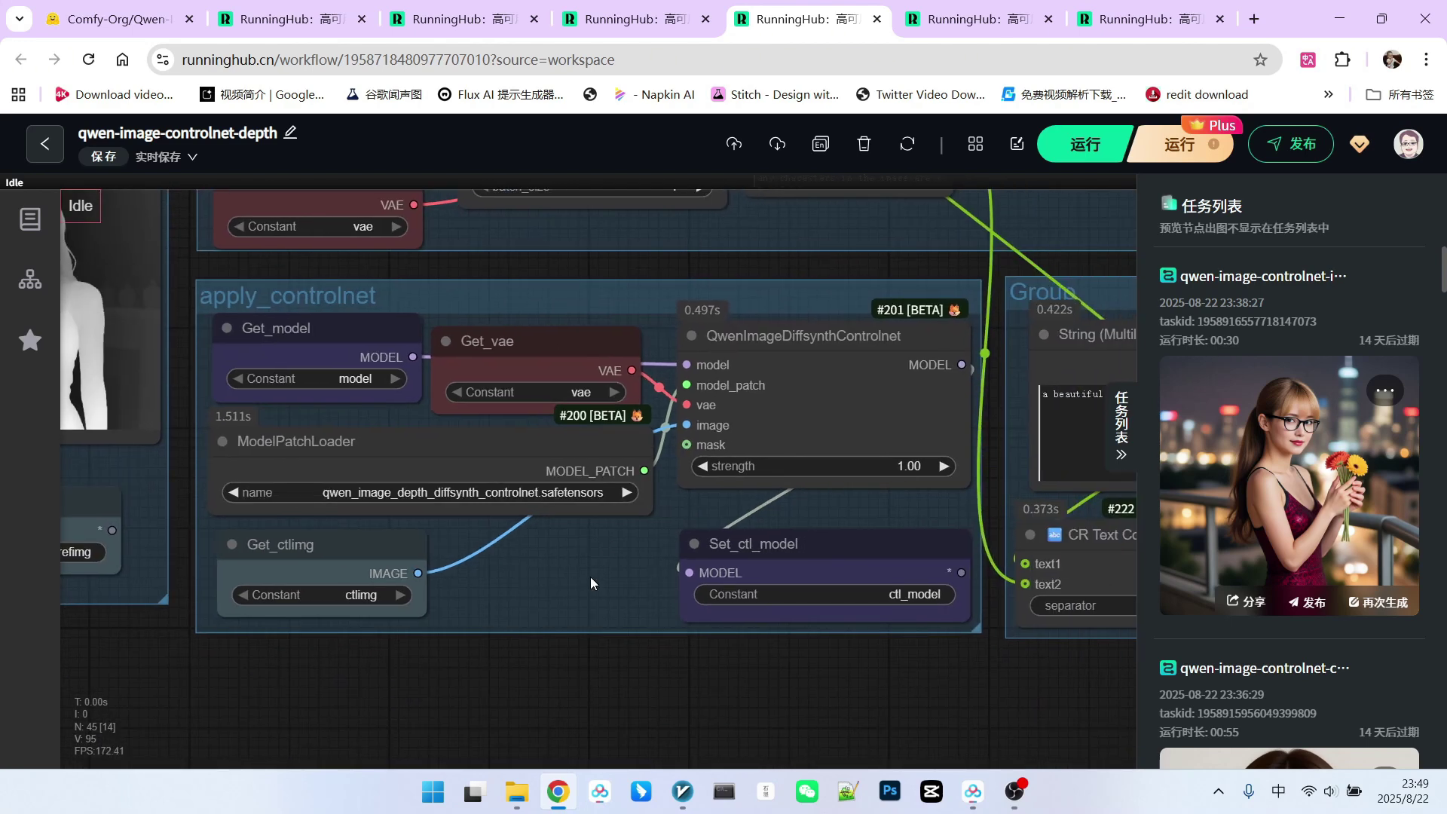
{"action": "left_click", "coordinate": [541, 354]}
{"action": "scroll", "coordinate": [708, 440], "scroll_direction": "up", "scroll_amount": 2}
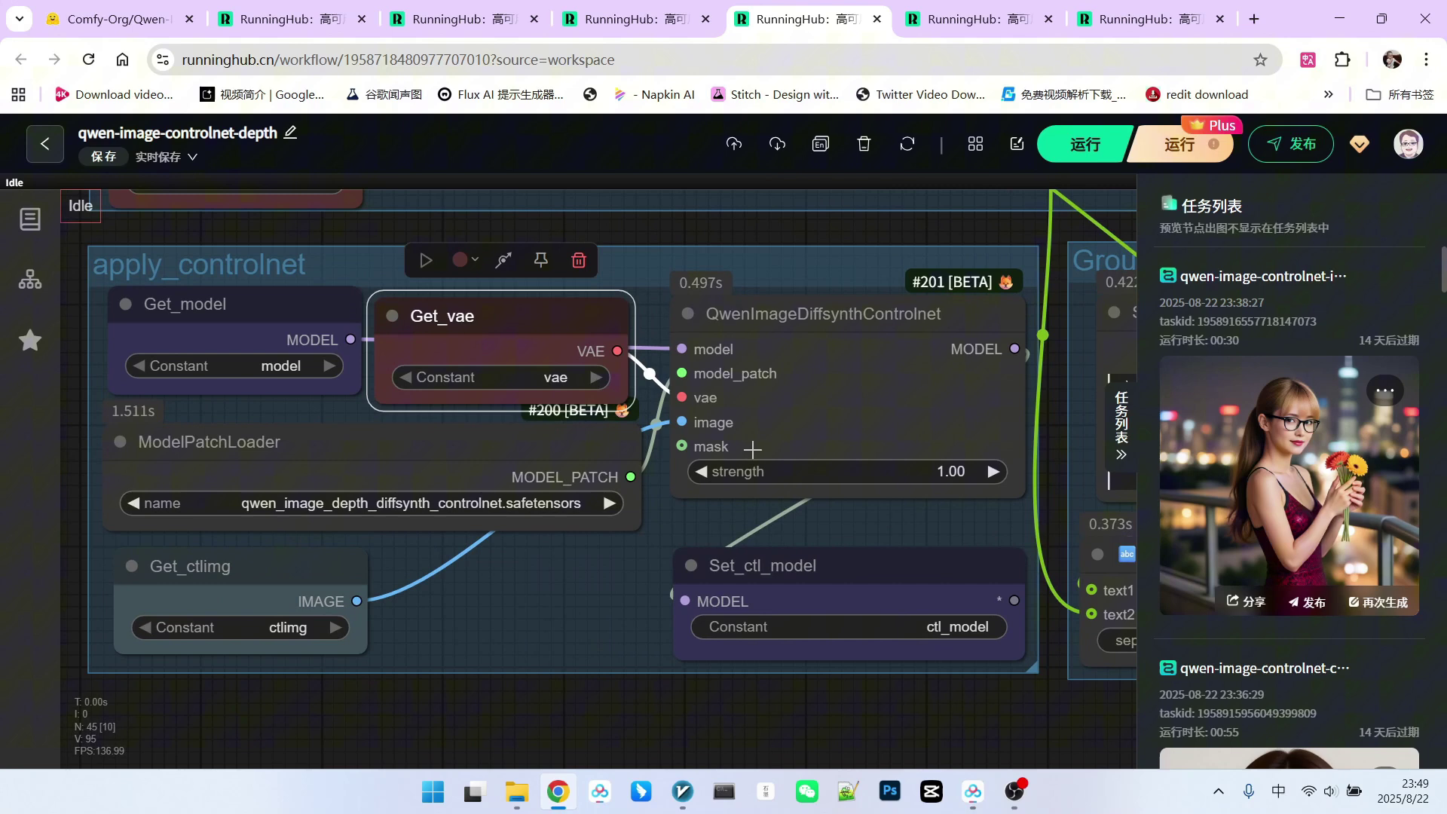
{"action": "left_click", "coordinate": [522, 605]}
{"action": "scroll", "coordinate": [522, 604], "scroll_direction": "down", "scroll_amount": 1}
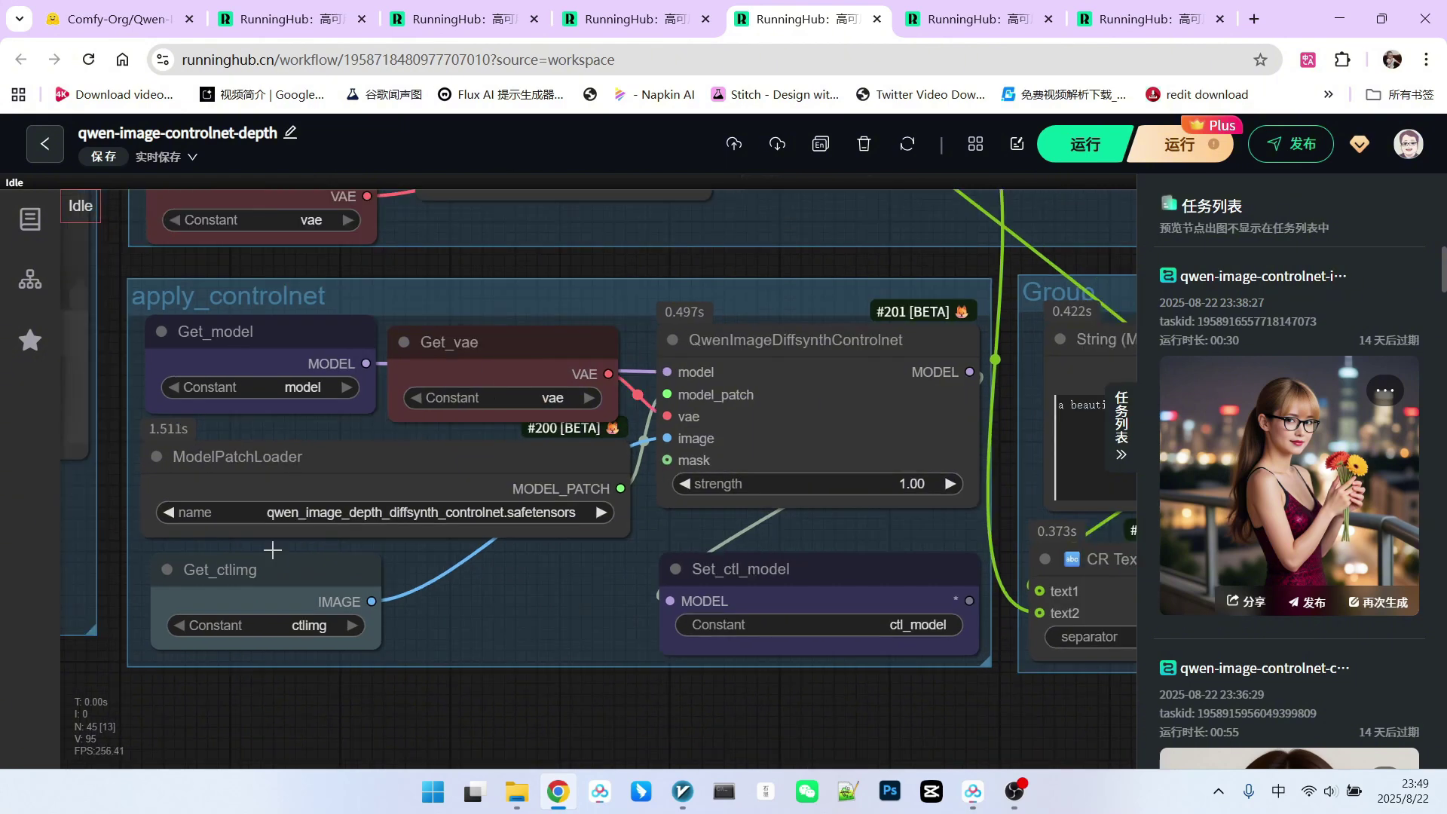
{"action": "left_click_drag", "start_coordinate": [615, 641], "coordinate": [433, 630]}
{"action": "left_click", "coordinate": [635, 557]}
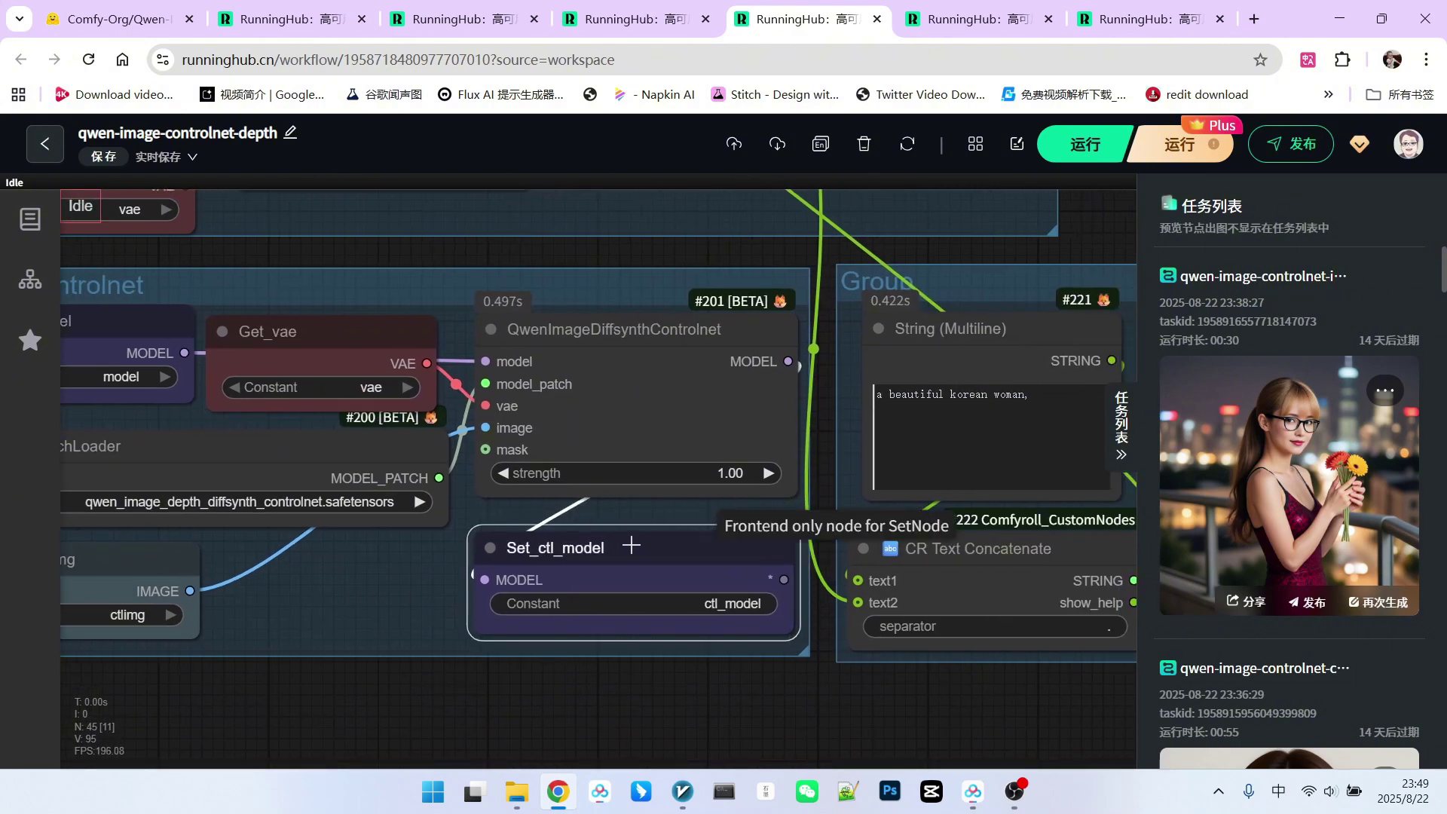
{"action": "scroll", "coordinate": [730, 677], "scroll_direction": "up", "scroll_amount": 4}
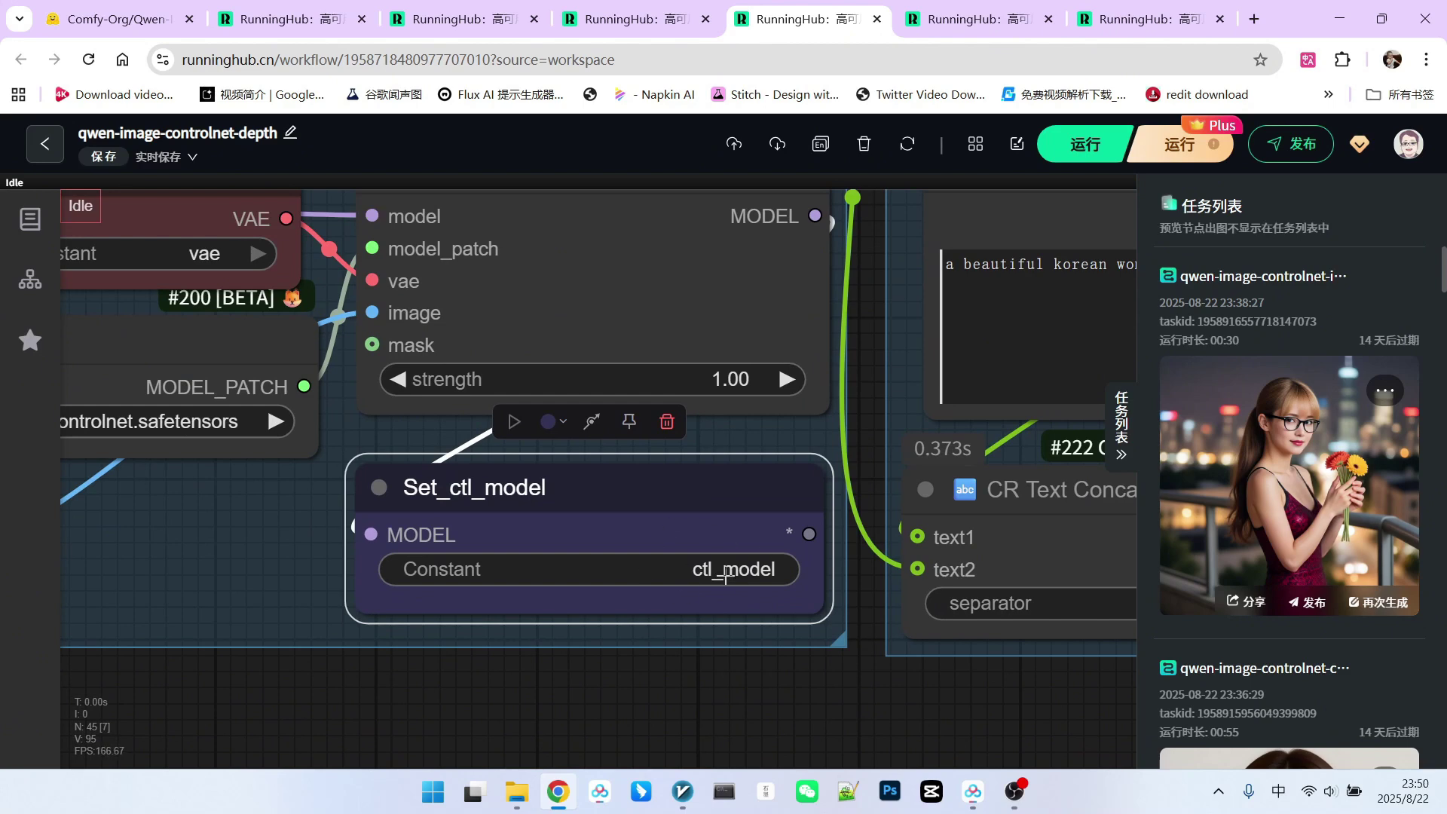
{"action": "scroll", "coordinate": [754, 610], "scroll_direction": "down", "scroll_amount": 7}
{"action": "scroll", "coordinate": [689, 323], "scroll_direction": "up", "scroll_amount": 1}
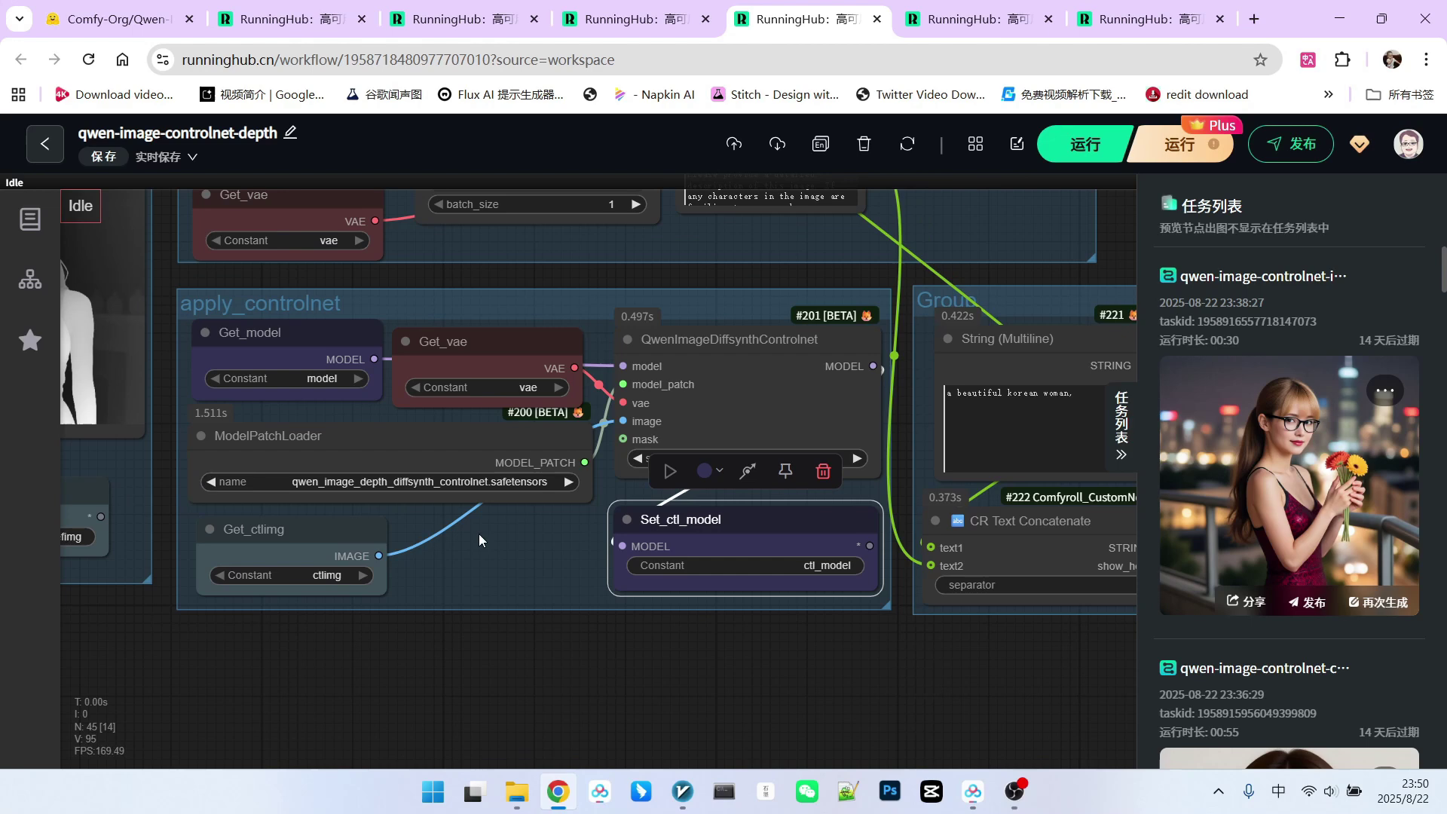
{"action": "scroll", "coordinate": [488, 527], "scroll_direction": "down", "scroll_amount": 1}
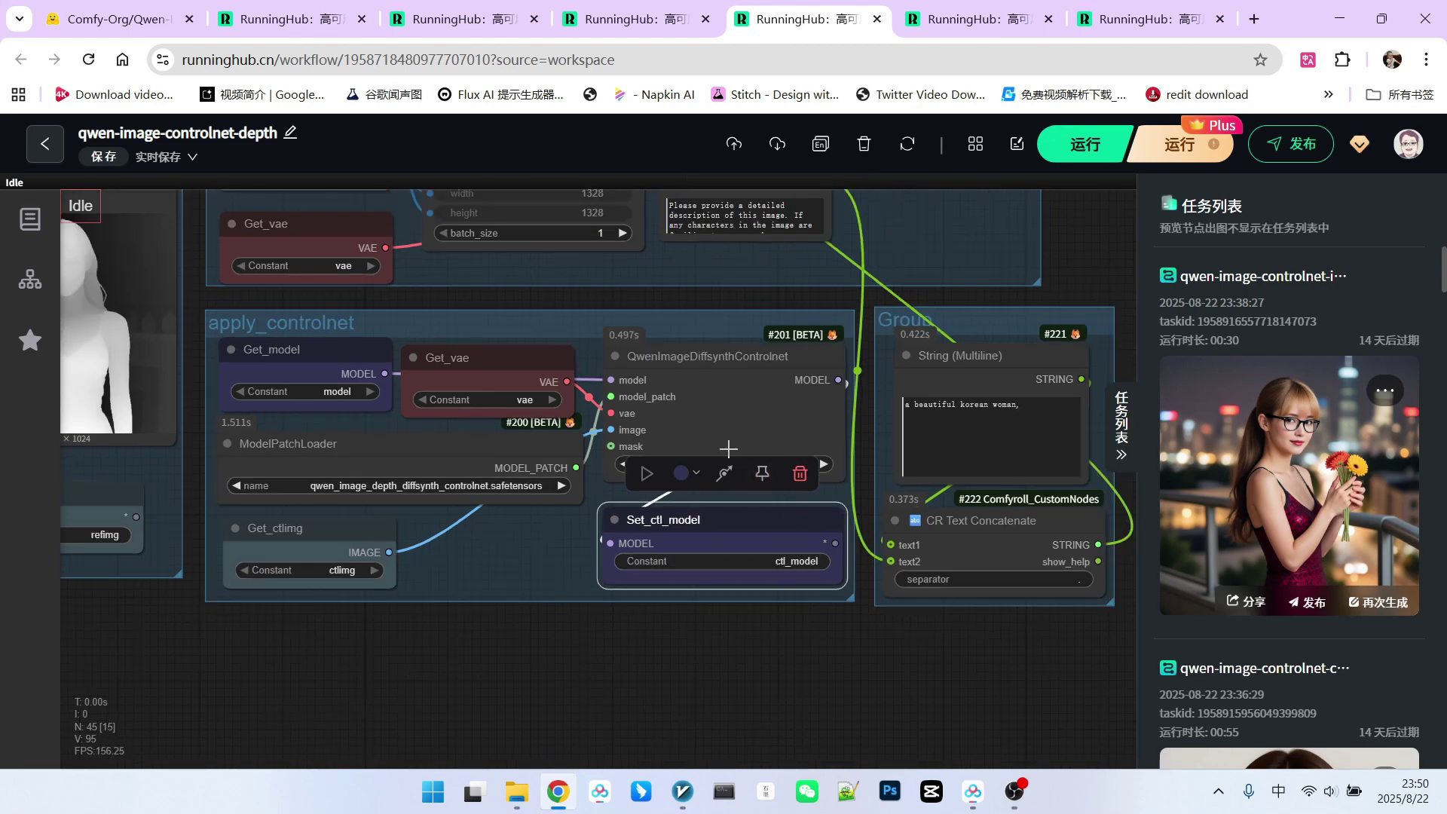
{"action": "scroll", "coordinate": [941, 518], "scroll_direction": "down", "scroll_amount": 3}
{"action": "scroll", "coordinate": [982, 586], "scroll_direction": "up", "scroll_amount": 2}
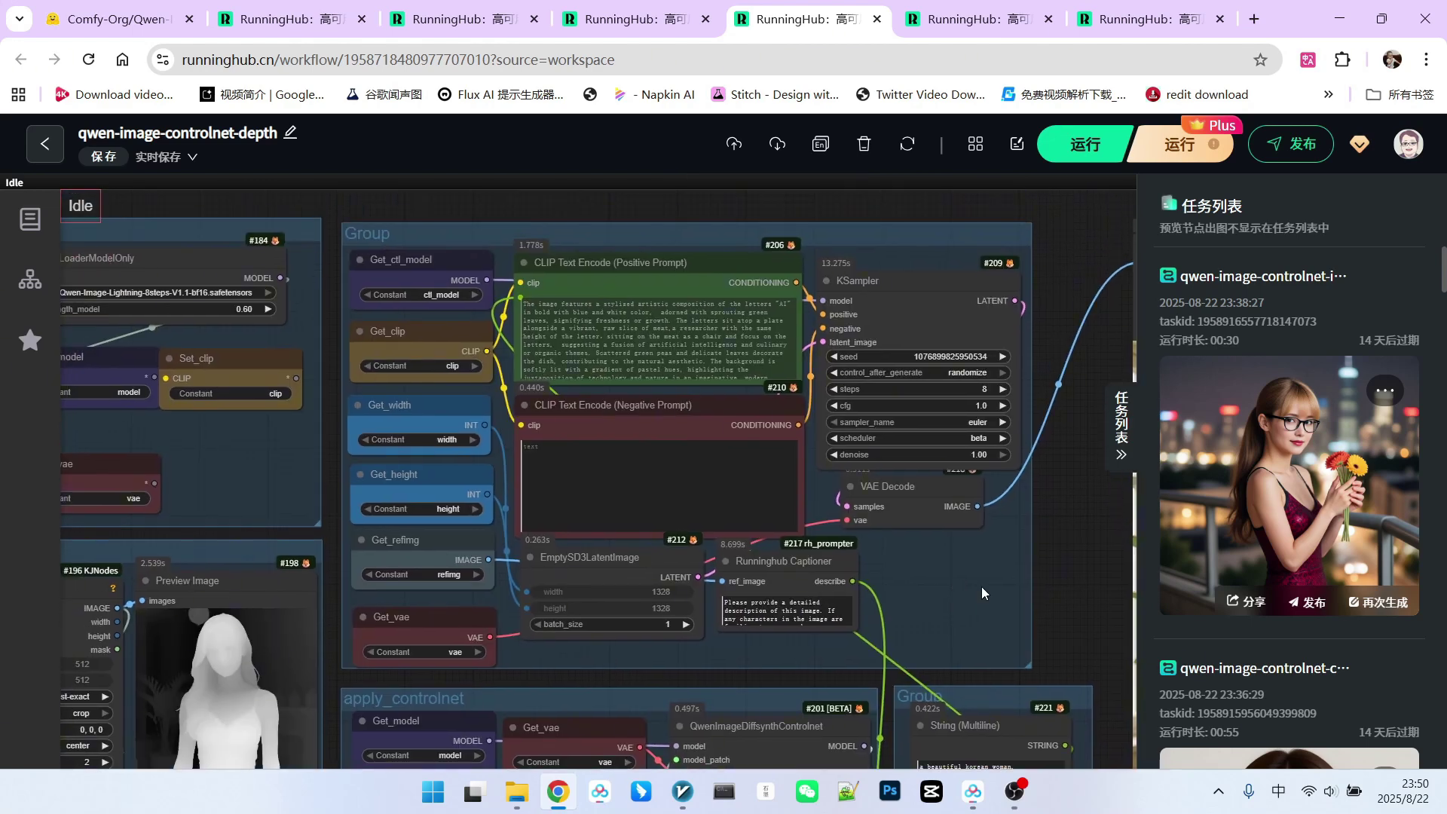
{"action": "scroll", "coordinate": [982, 586], "scroll_direction": "up", "scroll_amount": 1}
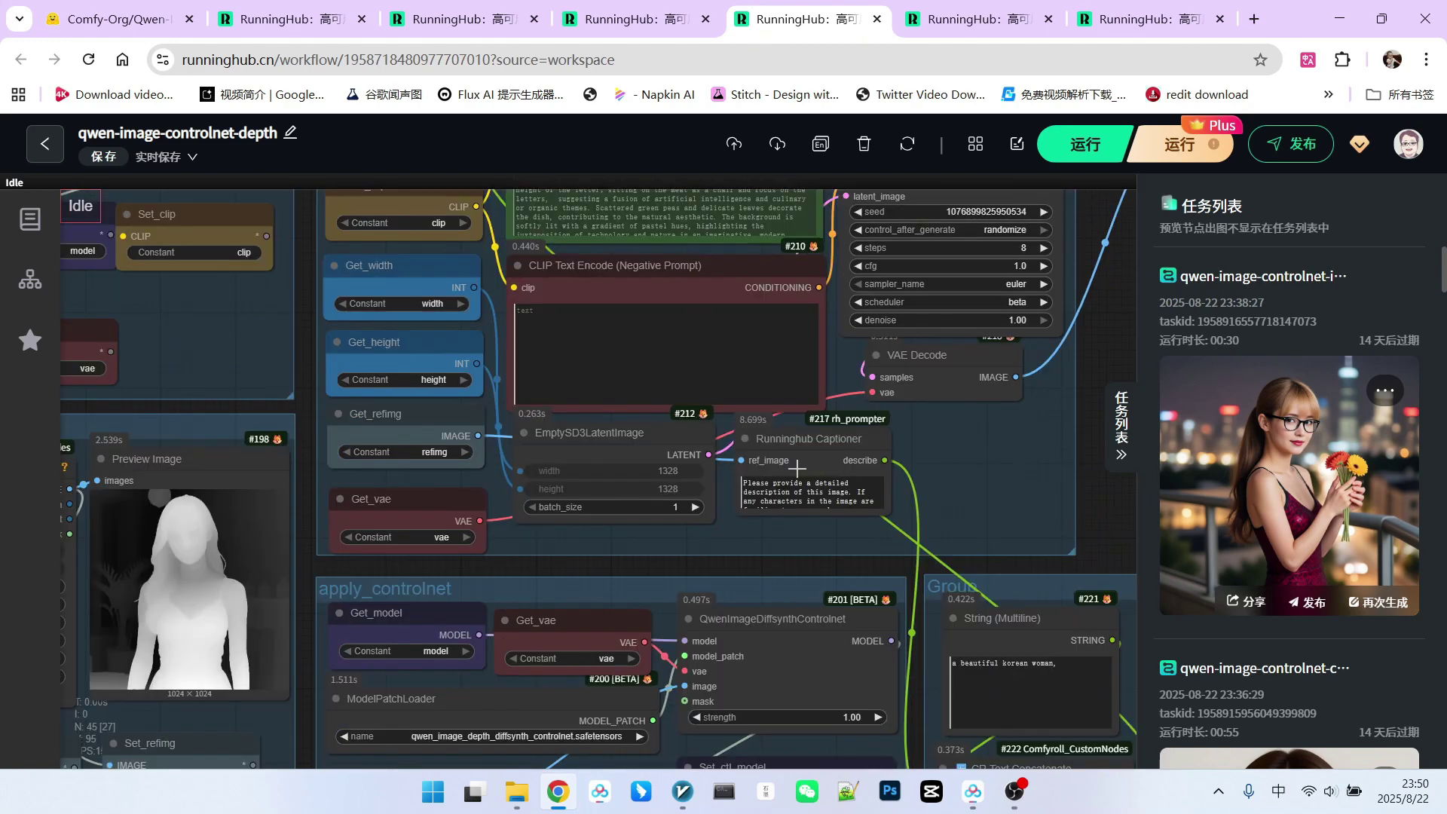
{"action": "left_click_drag", "start_coordinate": [797, 441], "coordinate": [800, 440]}
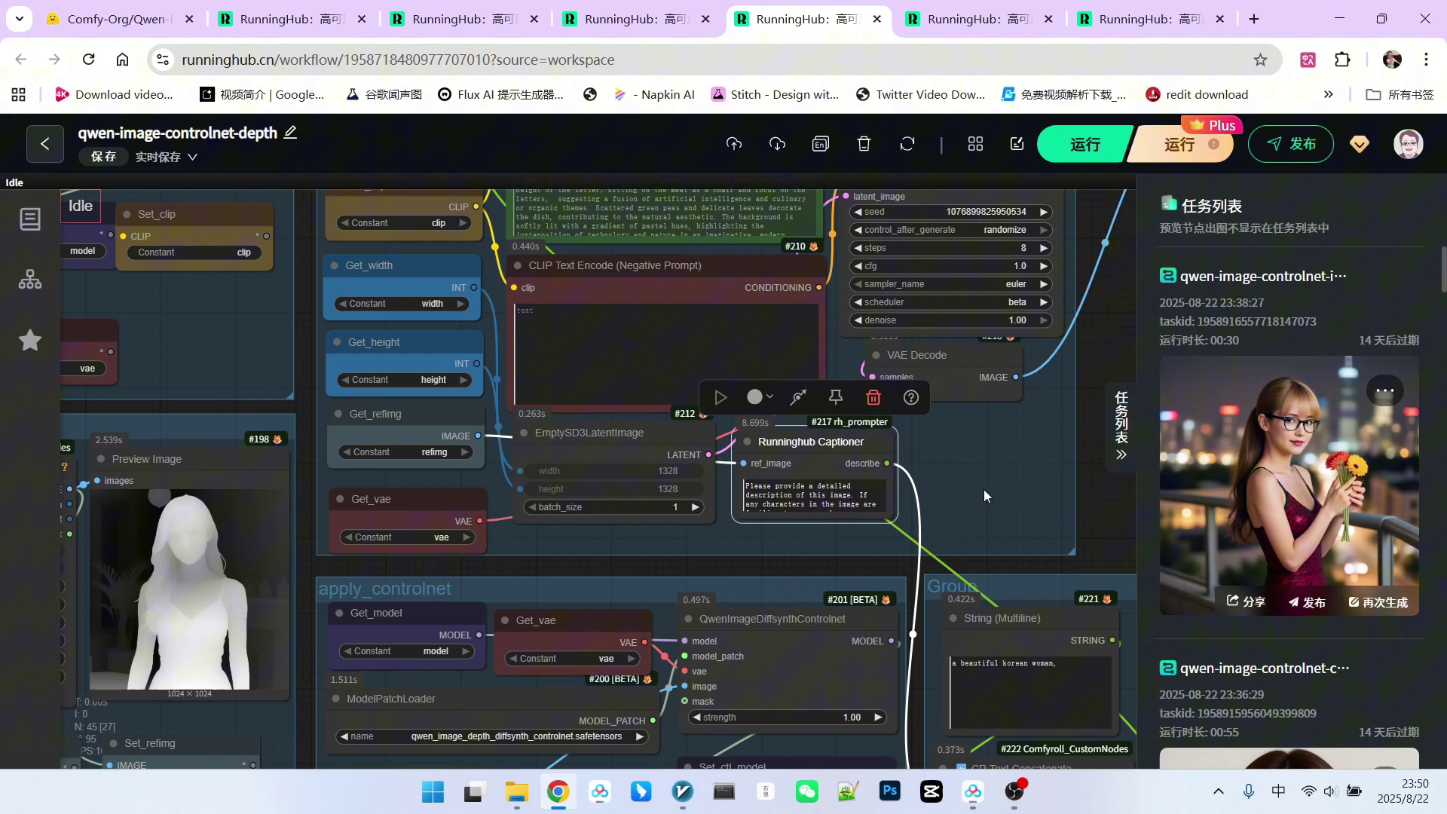
{"action": "scroll", "coordinate": [803, 437], "scroll_direction": "down", "scroll_amount": 3}
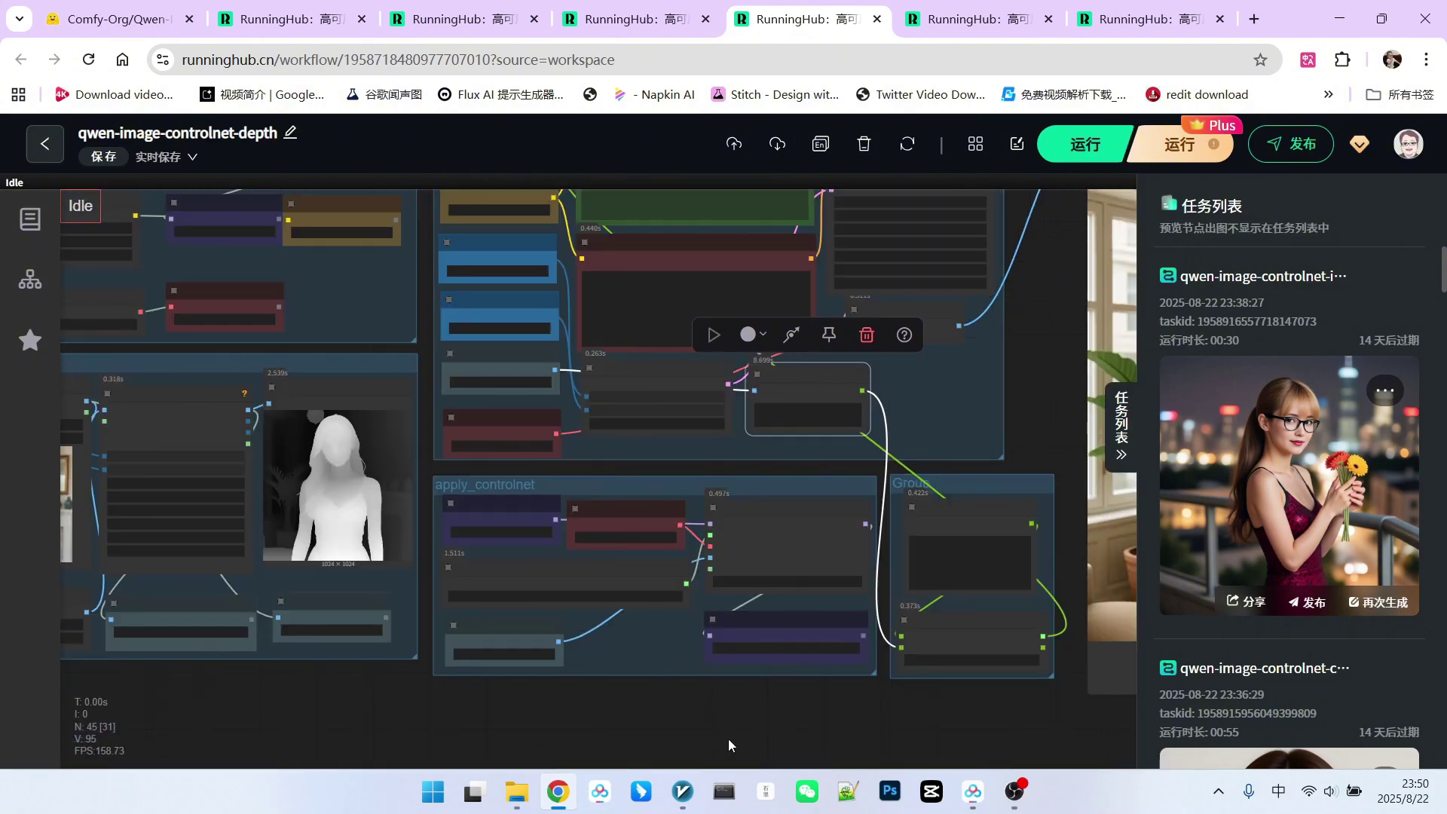
{"action": "scroll", "coordinate": [775, 698], "scroll_direction": "up", "scroll_amount": 3}
{"action": "scroll", "coordinate": [440, 475], "scroll_direction": "down", "scroll_amount": 3}
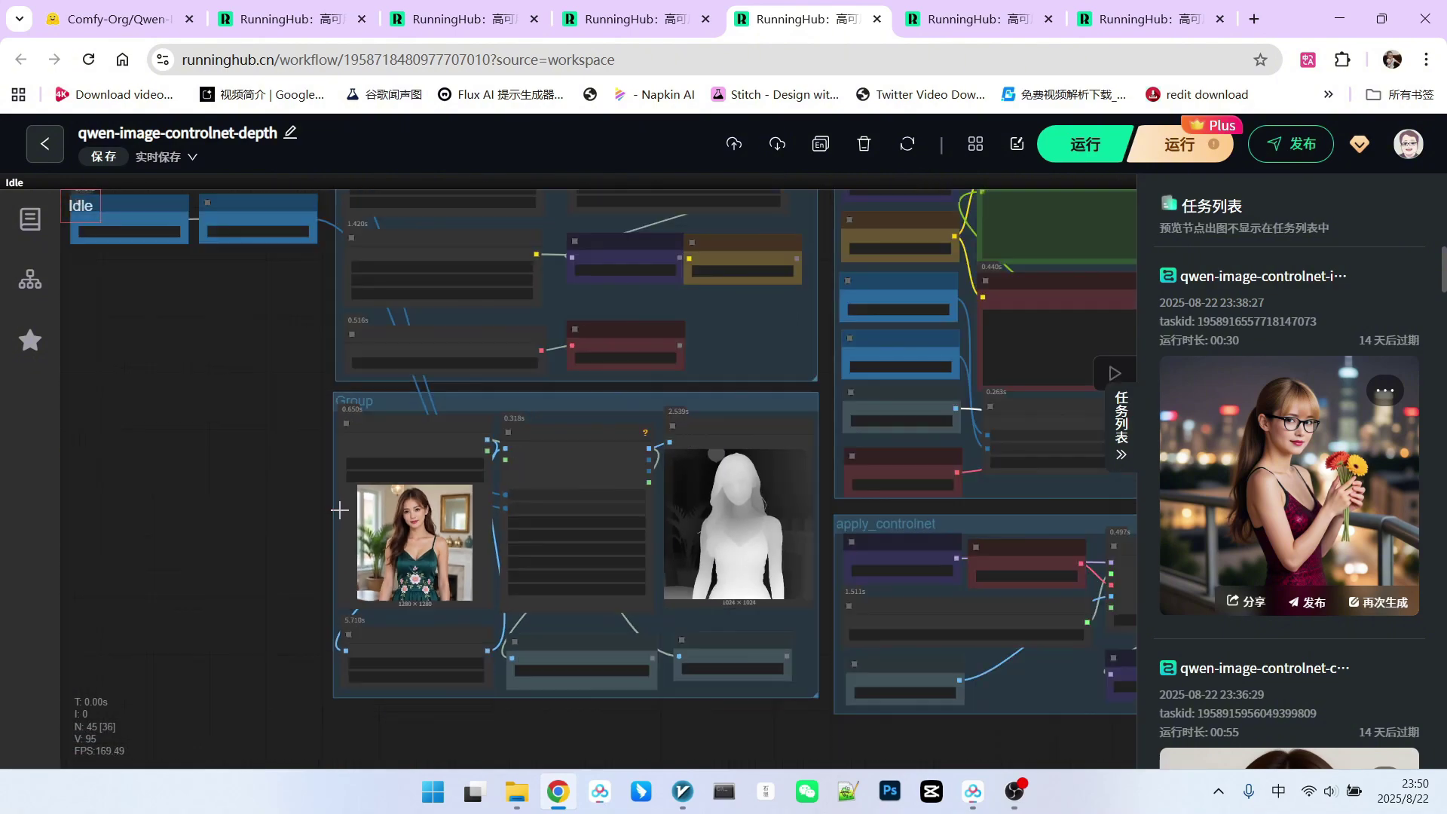
{"action": "scroll", "coordinate": [780, 432], "scroll_direction": "up", "scroll_amount": 2}
{"action": "scroll", "coordinate": [765, 428], "scroll_direction": "up", "scroll_amount": 3}
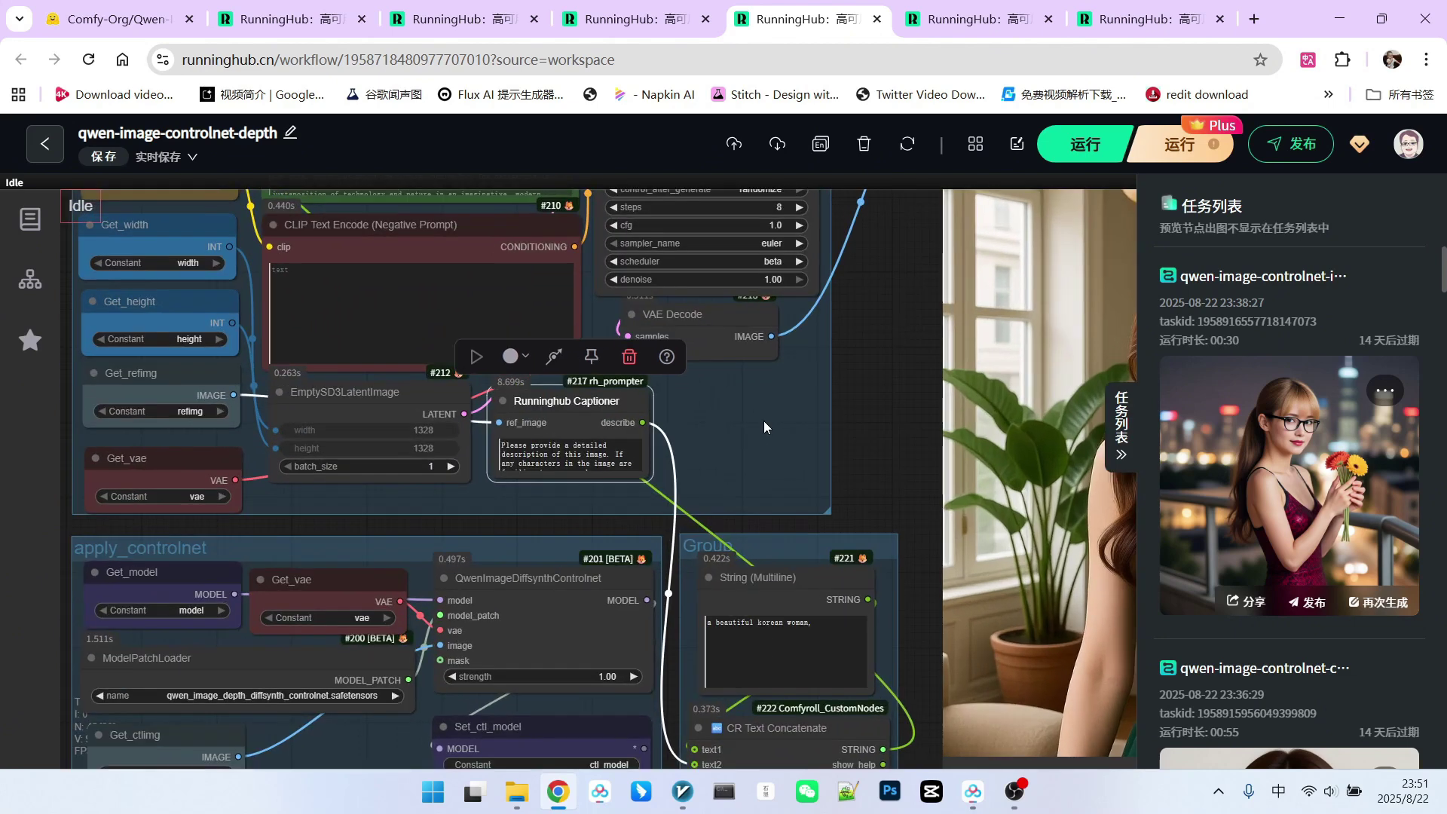
{"action": "left_click_drag", "start_coordinate": [764, 427], "coordinate": [768, 410]}
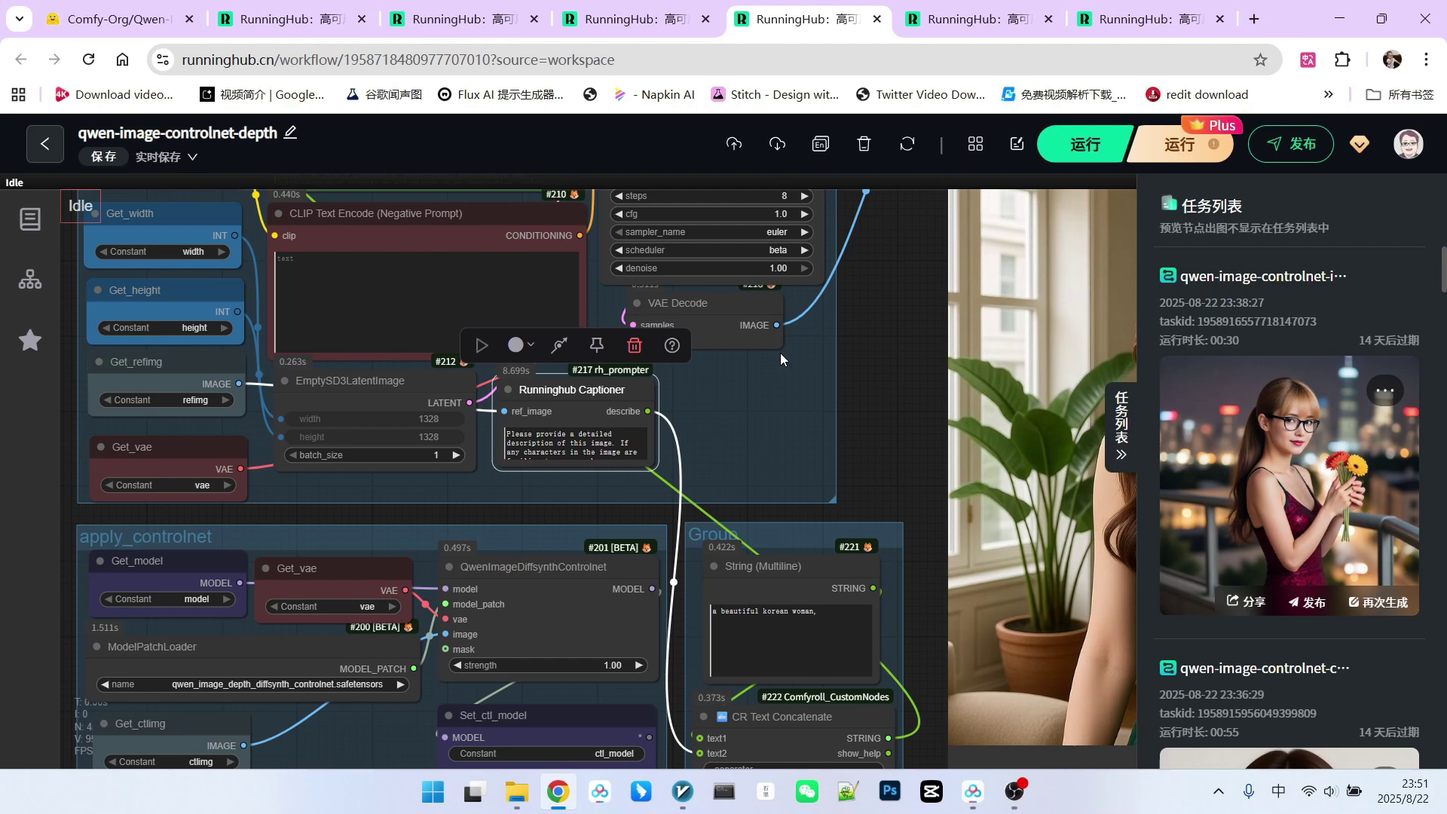
{"action": "left_click", "coordinate": [792, 577]}
{"action": "scroll", "coordinate": [792, 576], "scroll_direction": "up", "scroll_amount": 4}
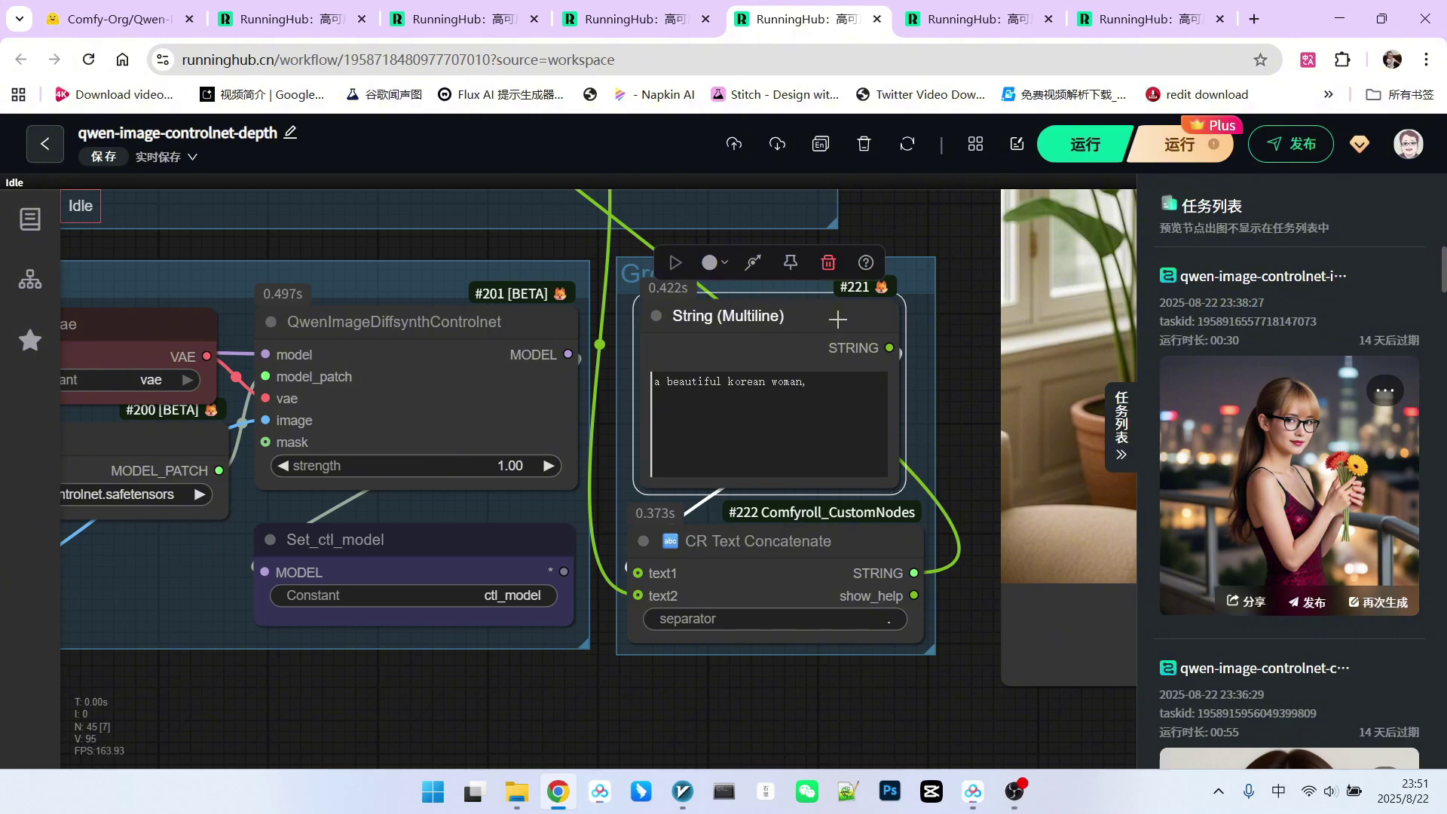
{"action": "scroll", "coordinate": [941, 536], "scroll_direction": "down", "scroll_amount": 2}
{"action": "left_click_drag", "start_coordinate": [736, 567], "coordinate": [738, 582]}
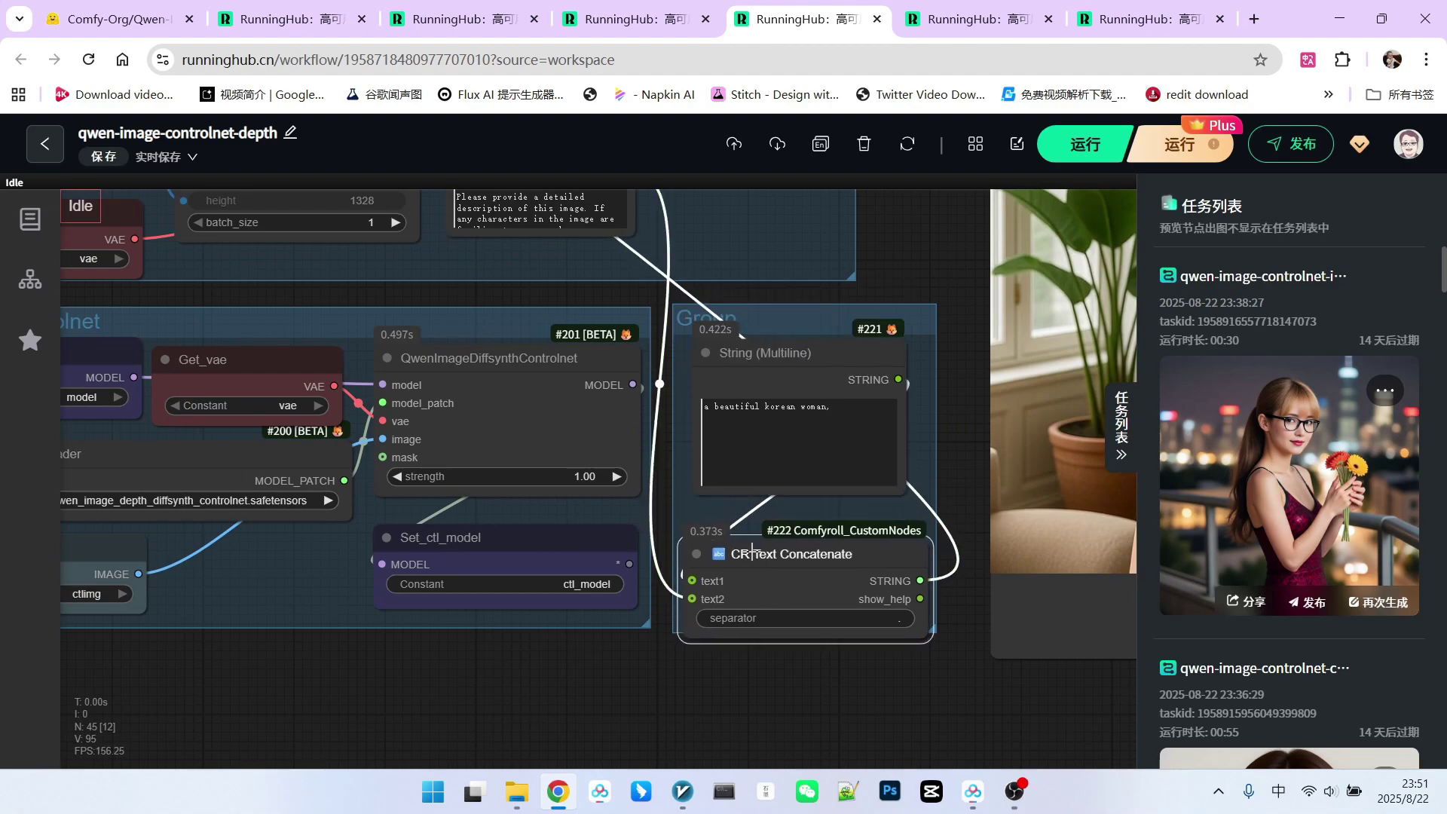
{"action": "scroll", "coordinate": [948, 226], "scroll_direction": "up", "scroll_amount": 5}
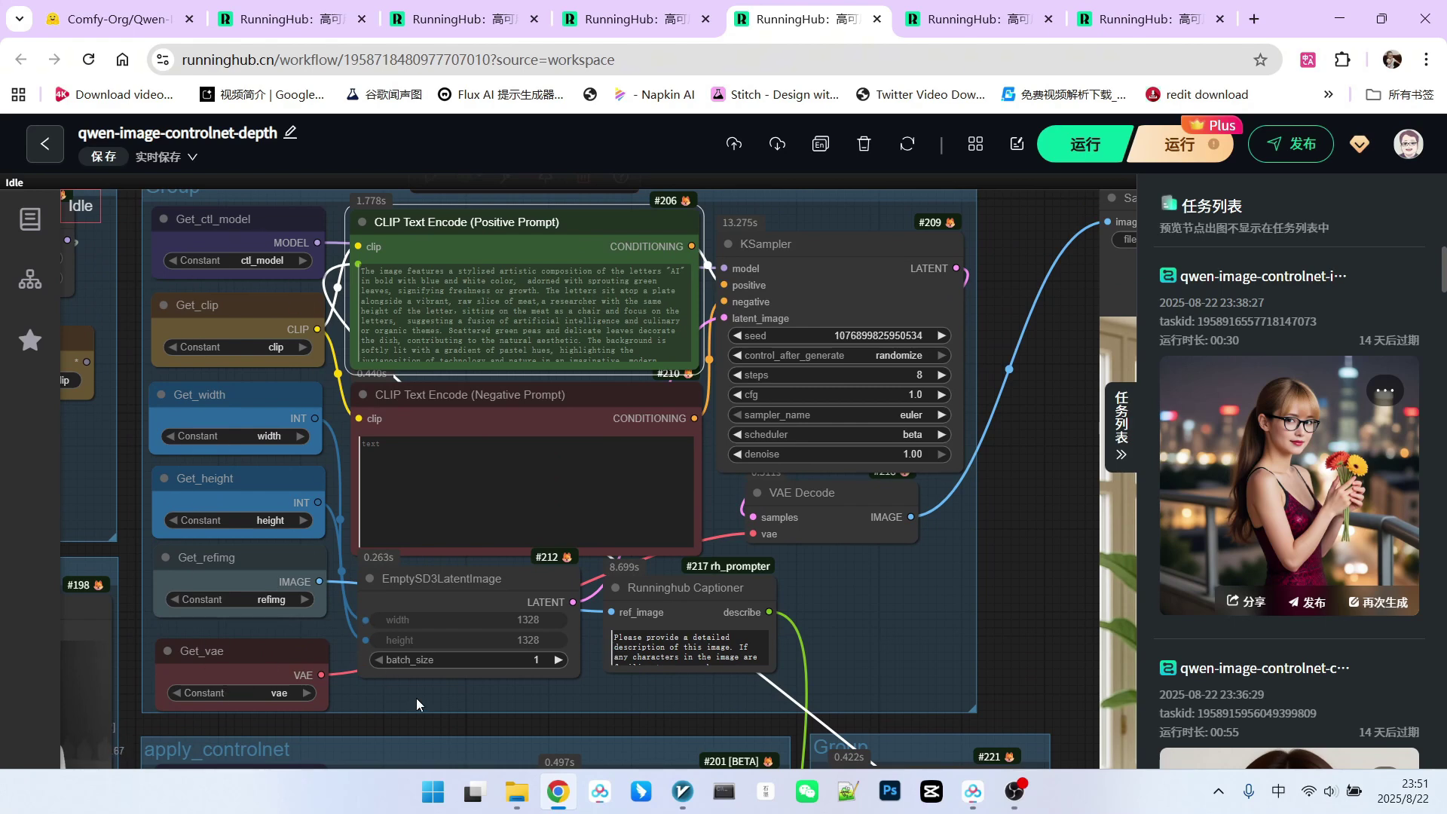
{"action": "scroll", "coordinate": [418, 697], "scroll_direction": "up", "scroll_amount": 1}
{"action": "left_click", "coordinate": [518, 578]}
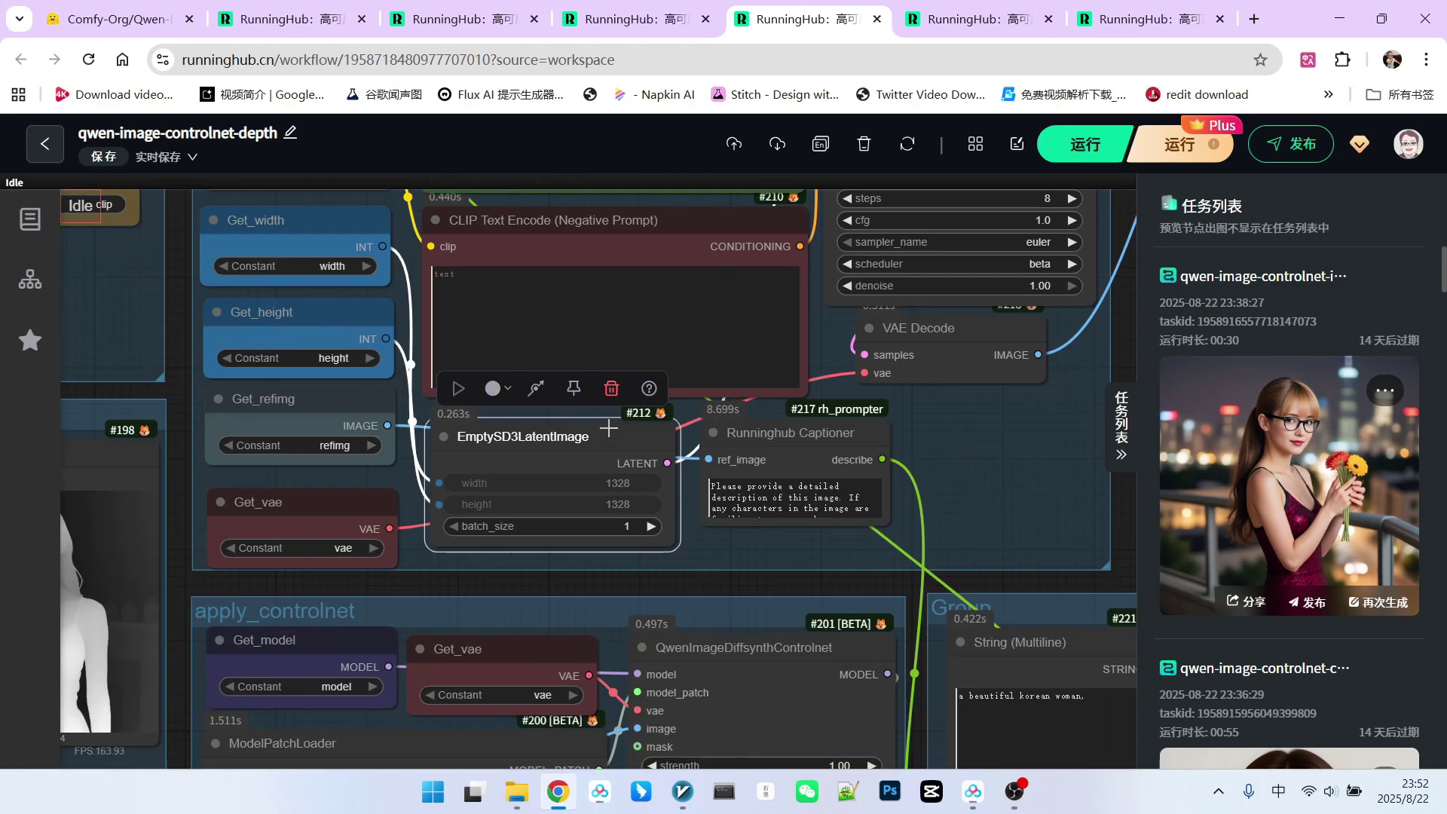
{"action": "left_click_drag", "start_coordinate": [324, 313], "coordinate": [324, 319]}
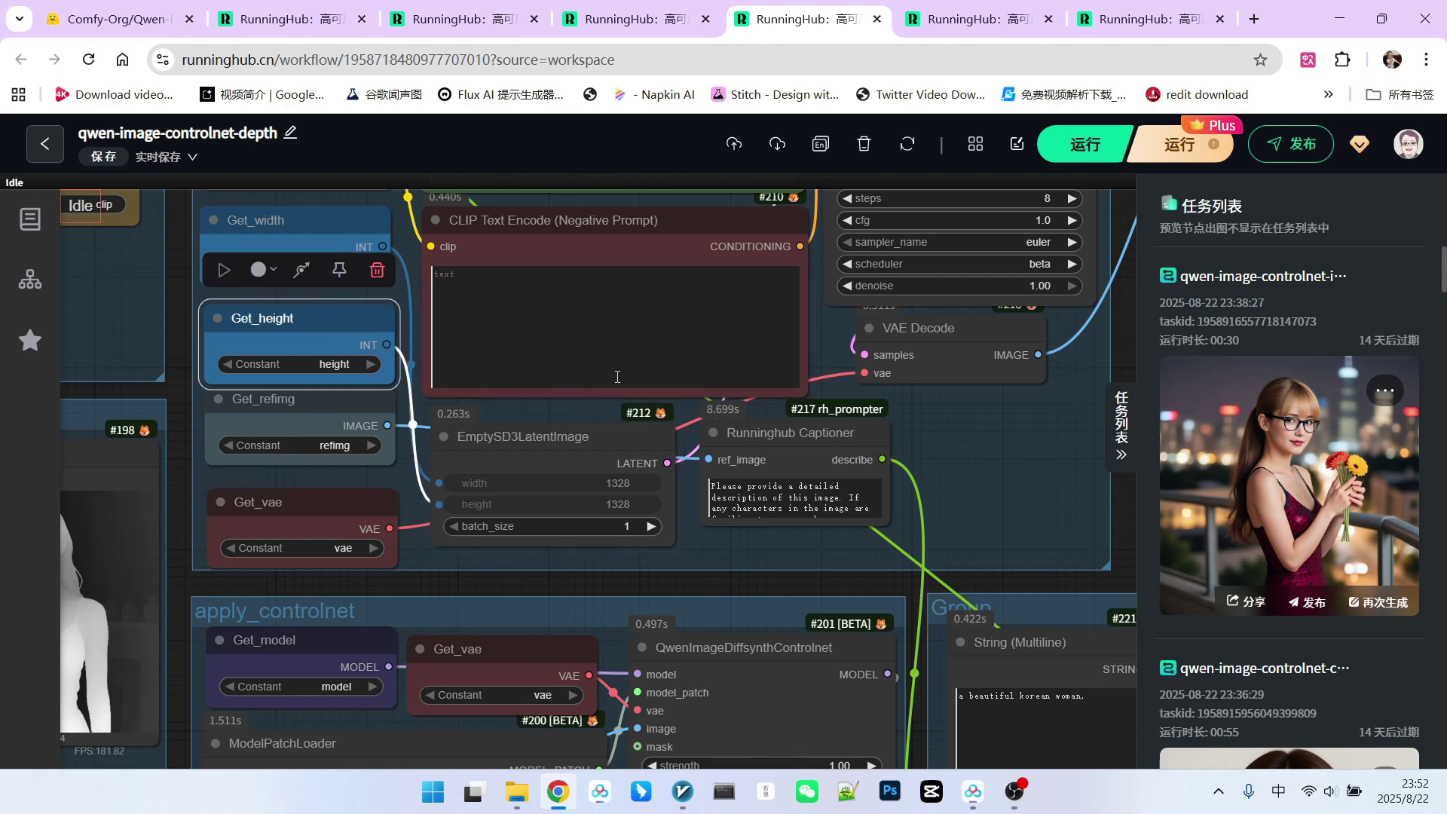
{"action": "left_click_drag", "start_coordinate": [1061, 465], "coordinate": [849, 574]}
{"action": "scroll", "coordinate": [874, 400], "scroll_direction": "up", "scroll_amount": 3}
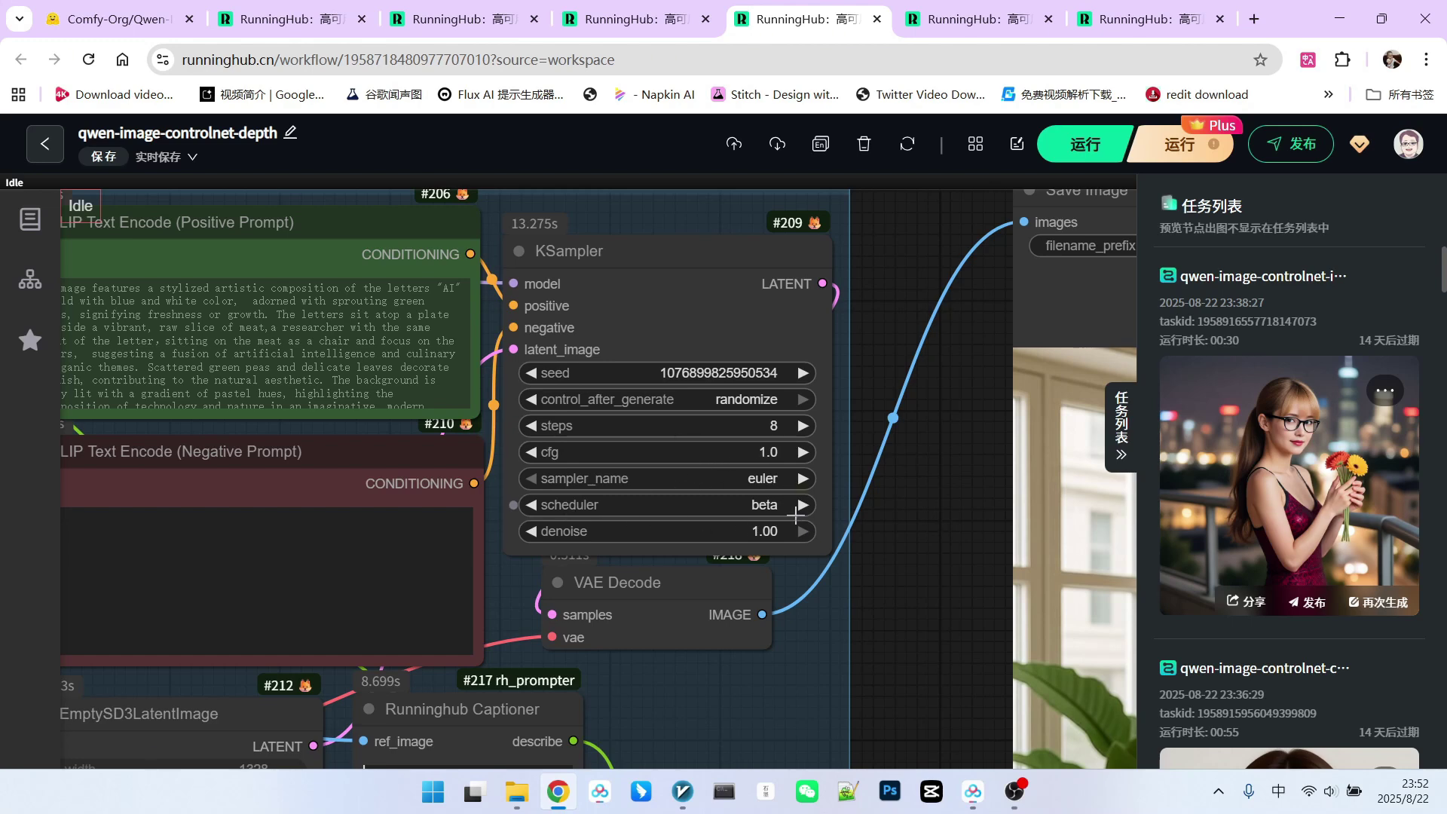
{"action": "scroll", "coordinate": [739, 505], "scroll_direction": "down", "scroll_amount": 8}
Step: Zoom out and move the reference Load Image node beside the generated output preview
{"action": "left_click_drag", "start_coordinate": [840, 586], "coordinate": [640, 388]}
{"action": "scroll", "coordinate": [913, 488], "scroll_direction": "down", "scroll_amount": 5}
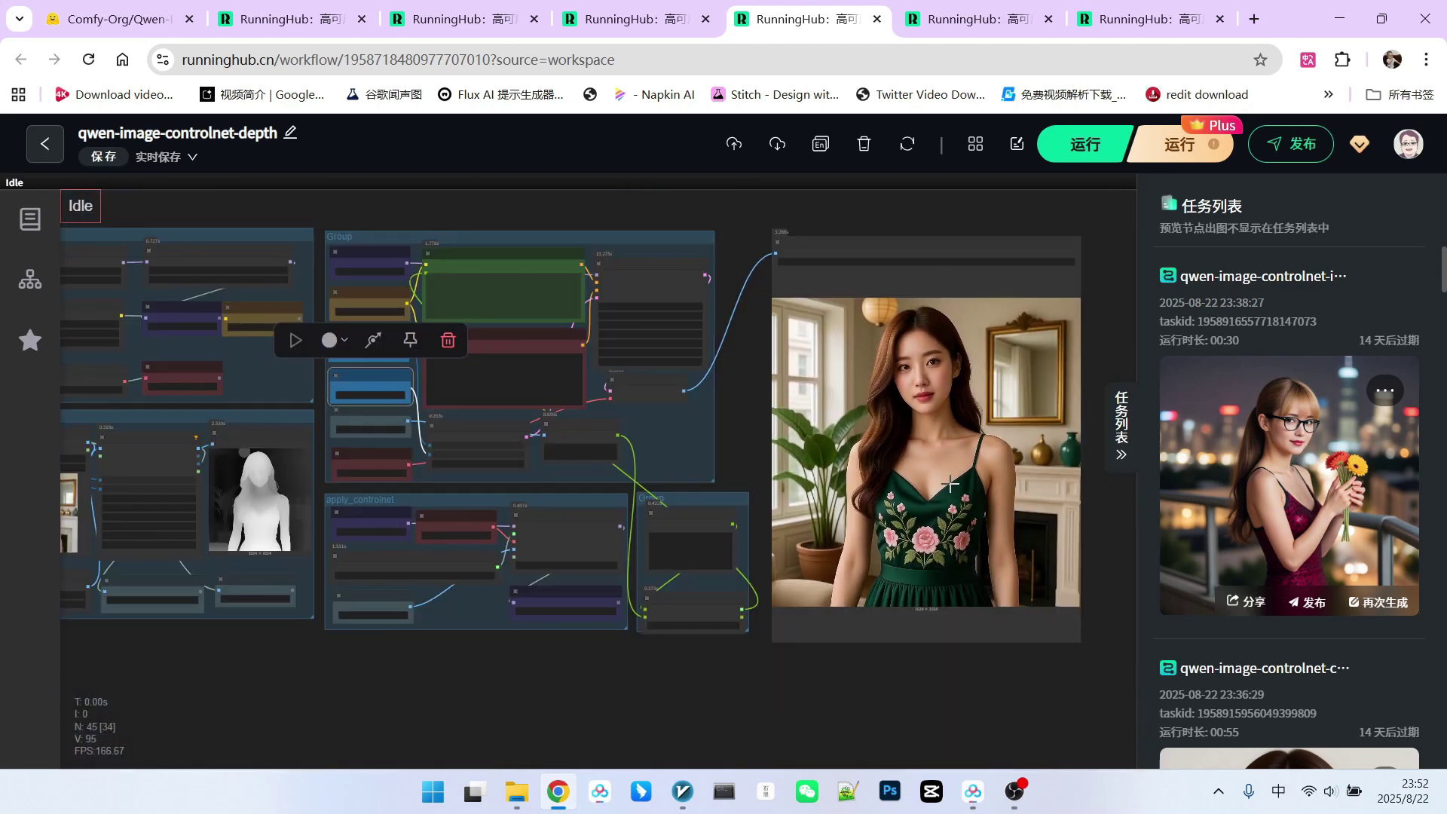
{"action": "scroll", "coordinate": [909, 512], "scroll_direction": "down", "scroll_amount": 3}
{"action": "left_click_drag", "start_coordinate": [846, 642], "coordinate": [879, 630]}
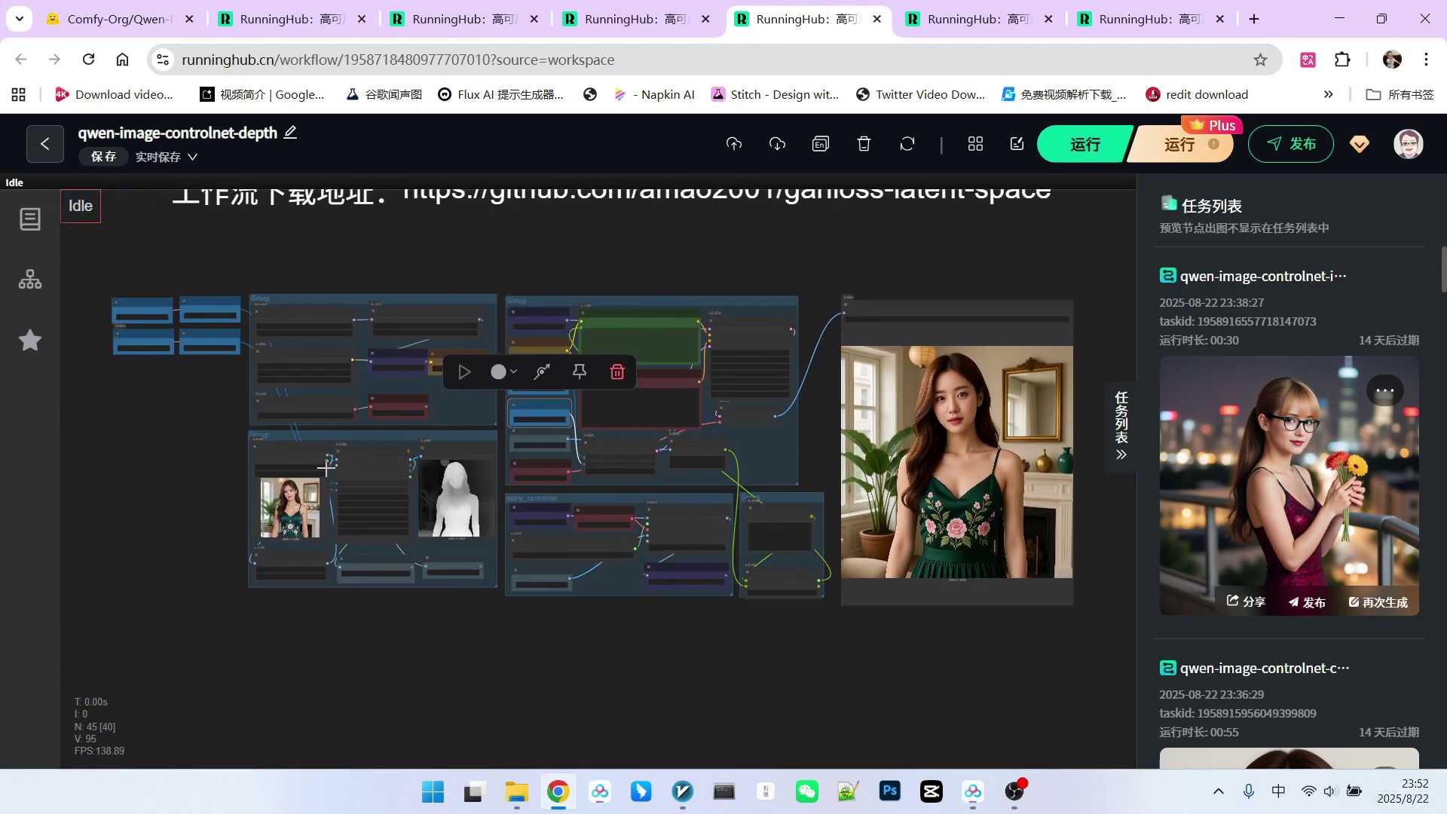
{"action": "left_click_drag", "start_coordinate": [302, 456], "coordinate": [1089, 313]}
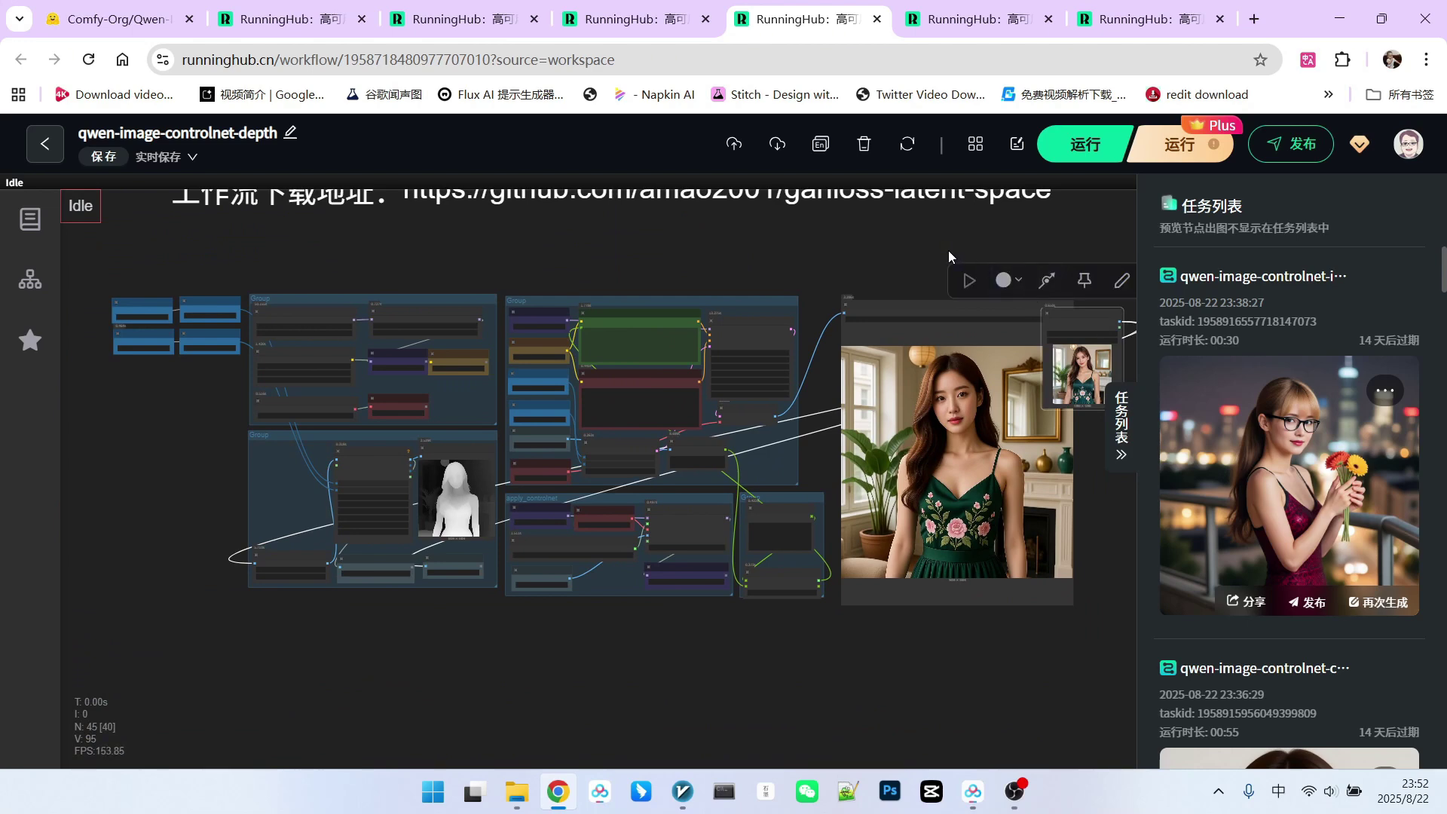
{"action": "scroll", "coordinate": [816, 288], "scroll_direction": "up", "scroll_amount": 3}
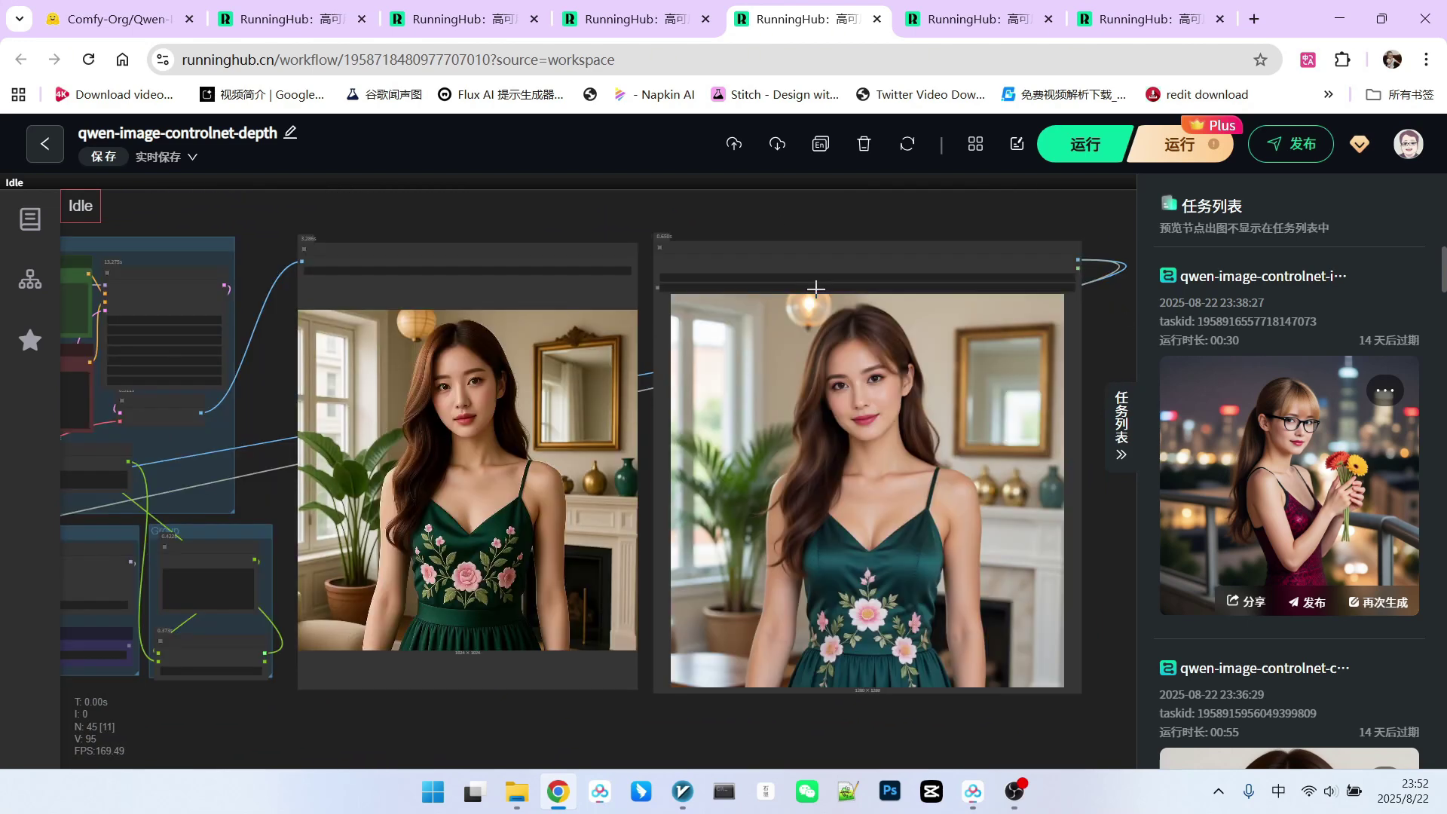
Step: Zoom onto QwenImageDiffsynthControlnet and inspect its strength of 1.00
{"action": "left_click_drag", "start_coordinate": [825, 311], "coordinate": [1252, 204]}
{"action": "scroll", "coordinate": [421, 457], "scroll_direction": "up", "scroll_amount": 6}
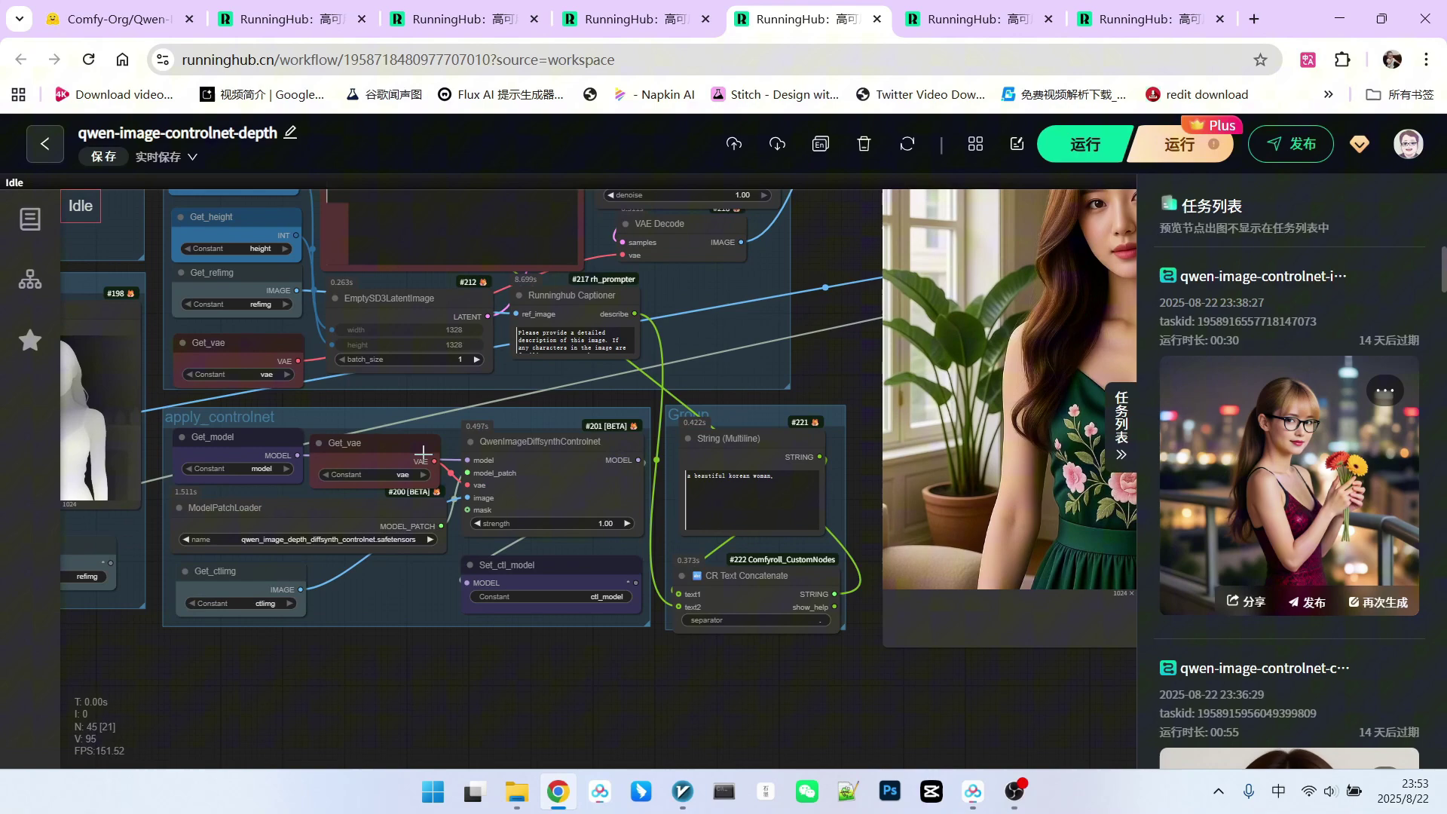
{"action": "left_click", "coordinate": [589, 451]}
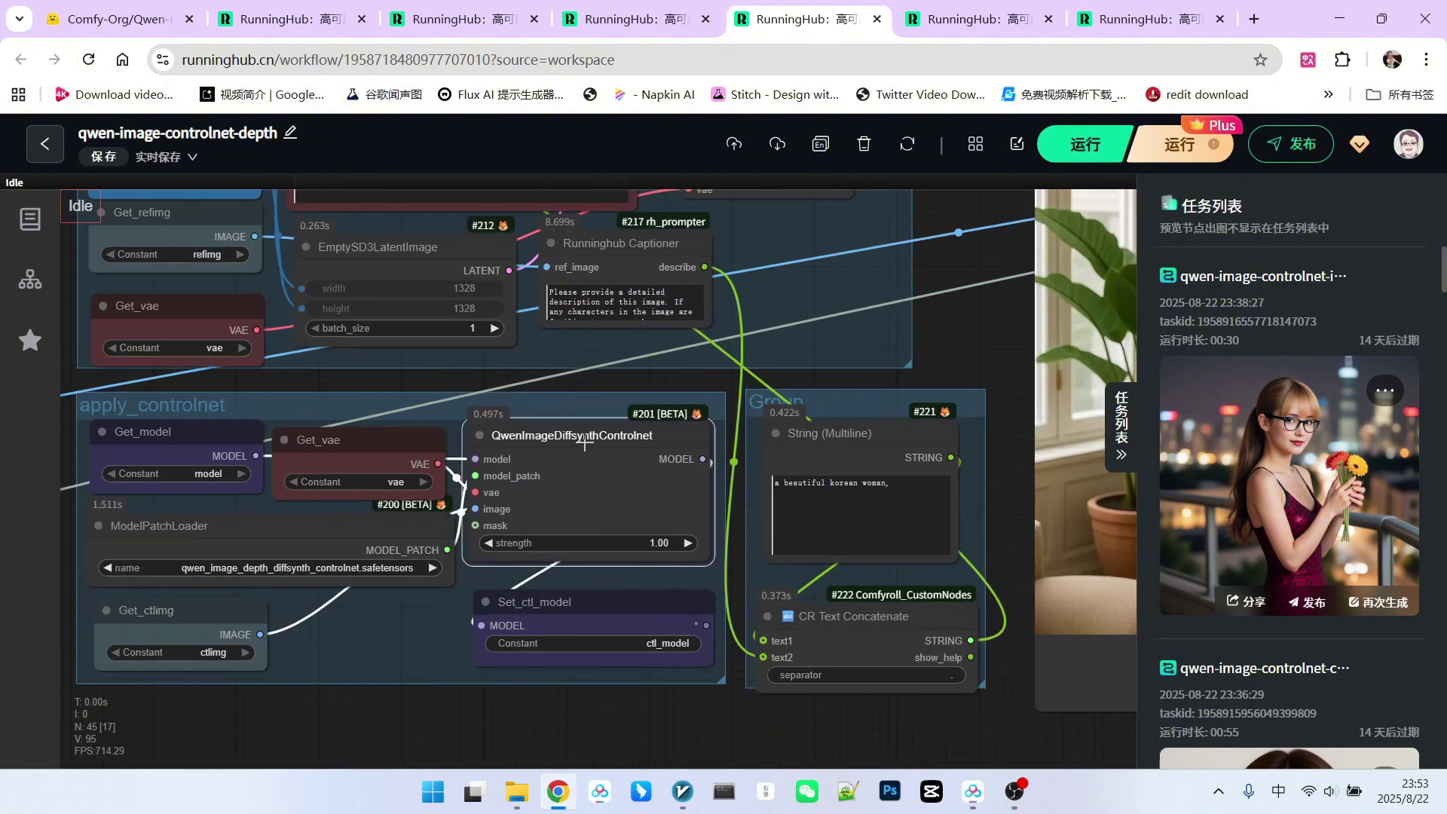
{"action": "scroll", "coordinate": [583, 567], "scroll_direction": "up", "scroll_amount": 2}
{"action": "scroll", "coordinate": [528, 557], "scroll_direction": "up", "scroll_amount": 2}
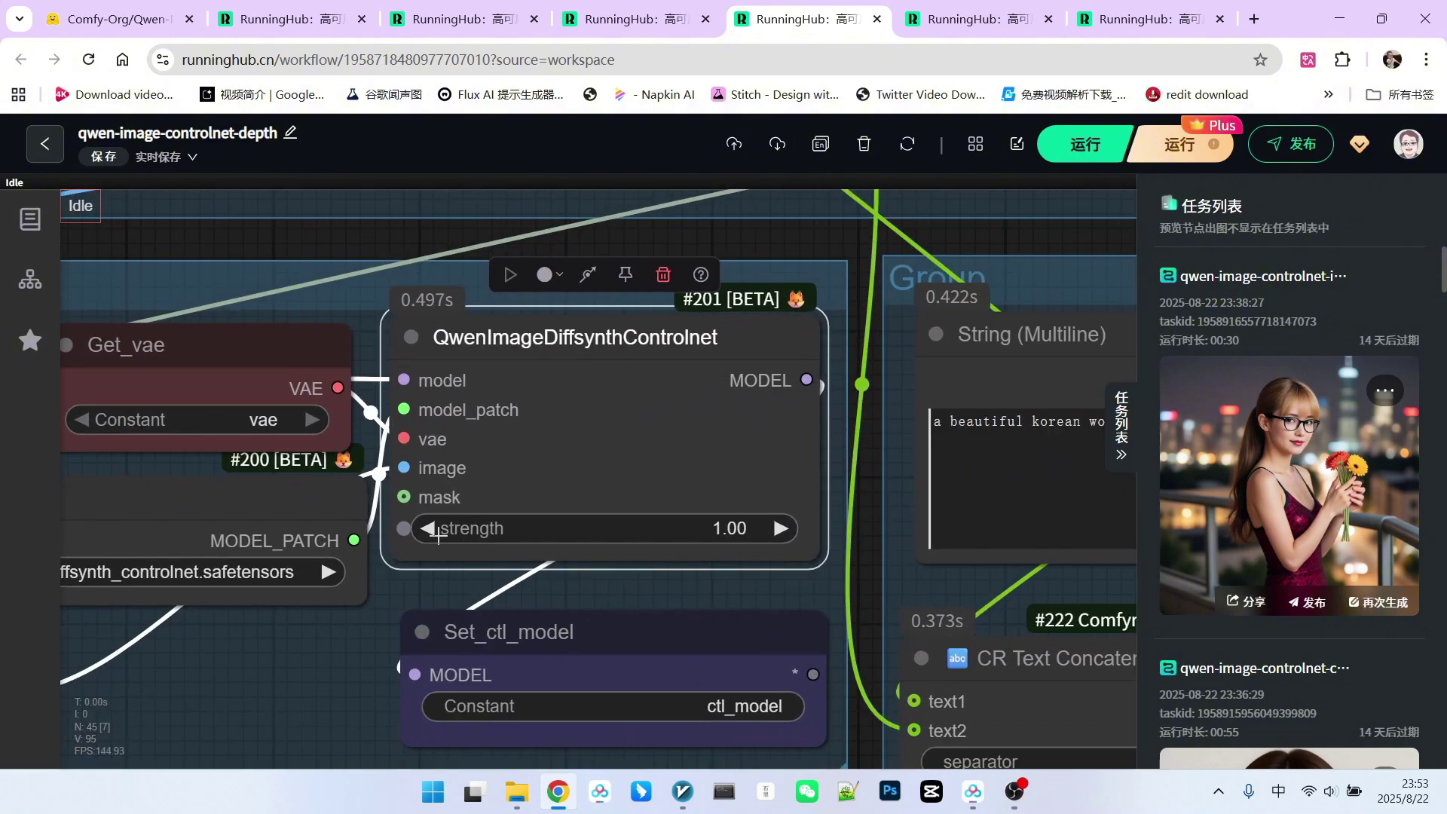
{"action": "scroll", "coordinate": [498, 528], "scroll_direction": "down", "scroll_amount": 5}
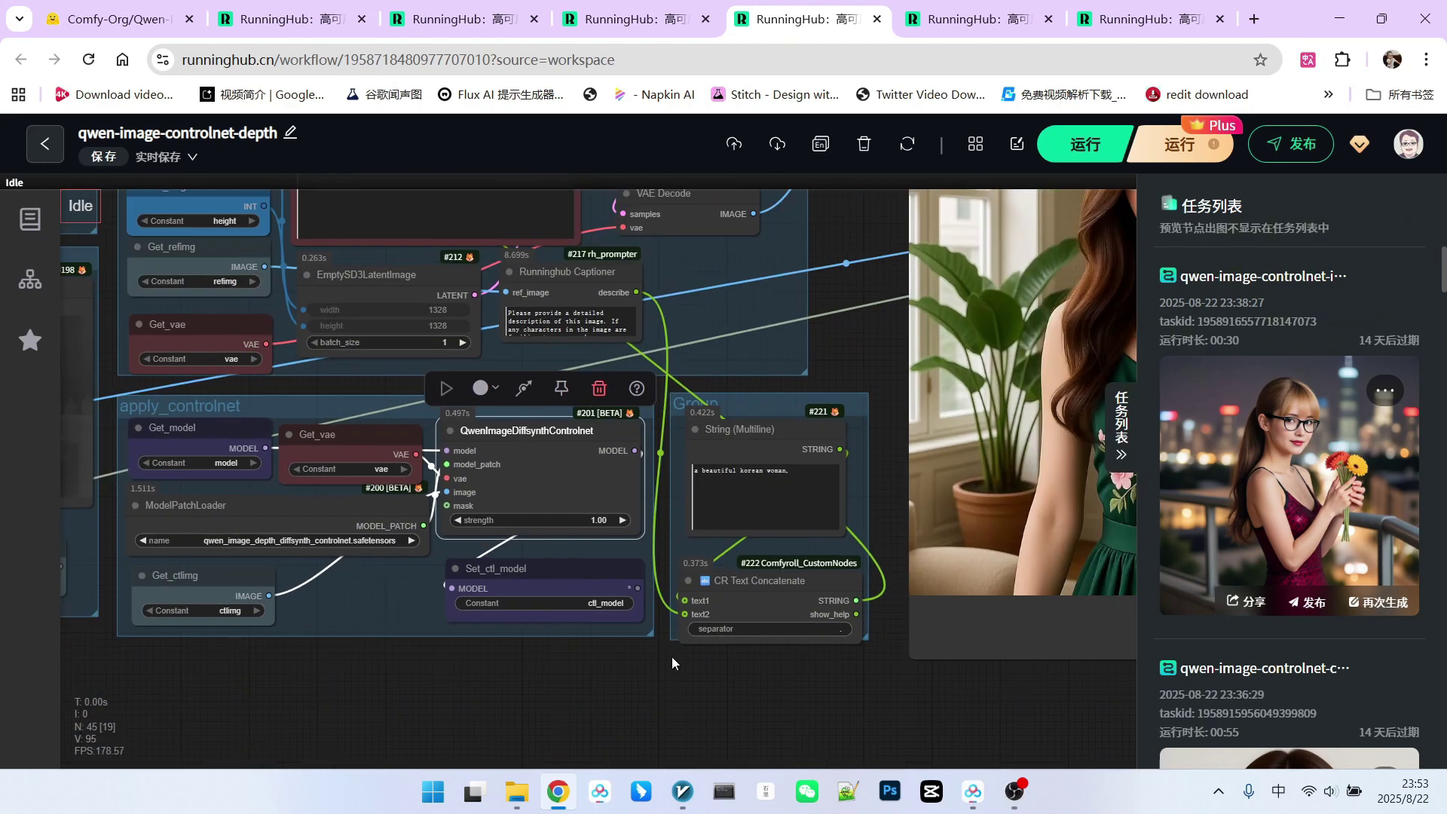
{"action": "left_click_drag", "start_coordinate": [671, 662], "coordinate": [765, 650]}
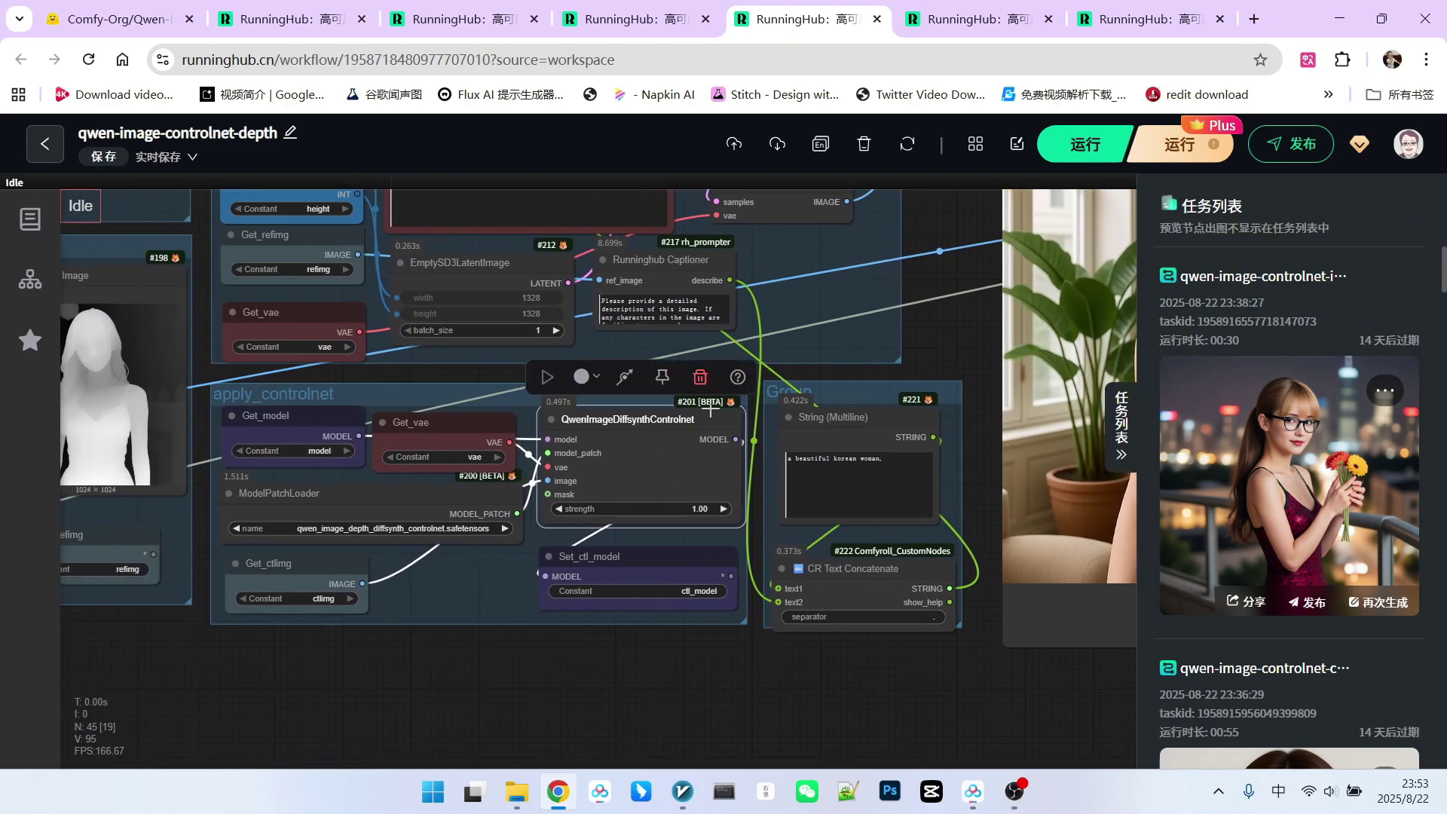
{"action": "scroll", "coordinate": [711, 408], "scroll_direction": "down", "scroll_amount": 1}
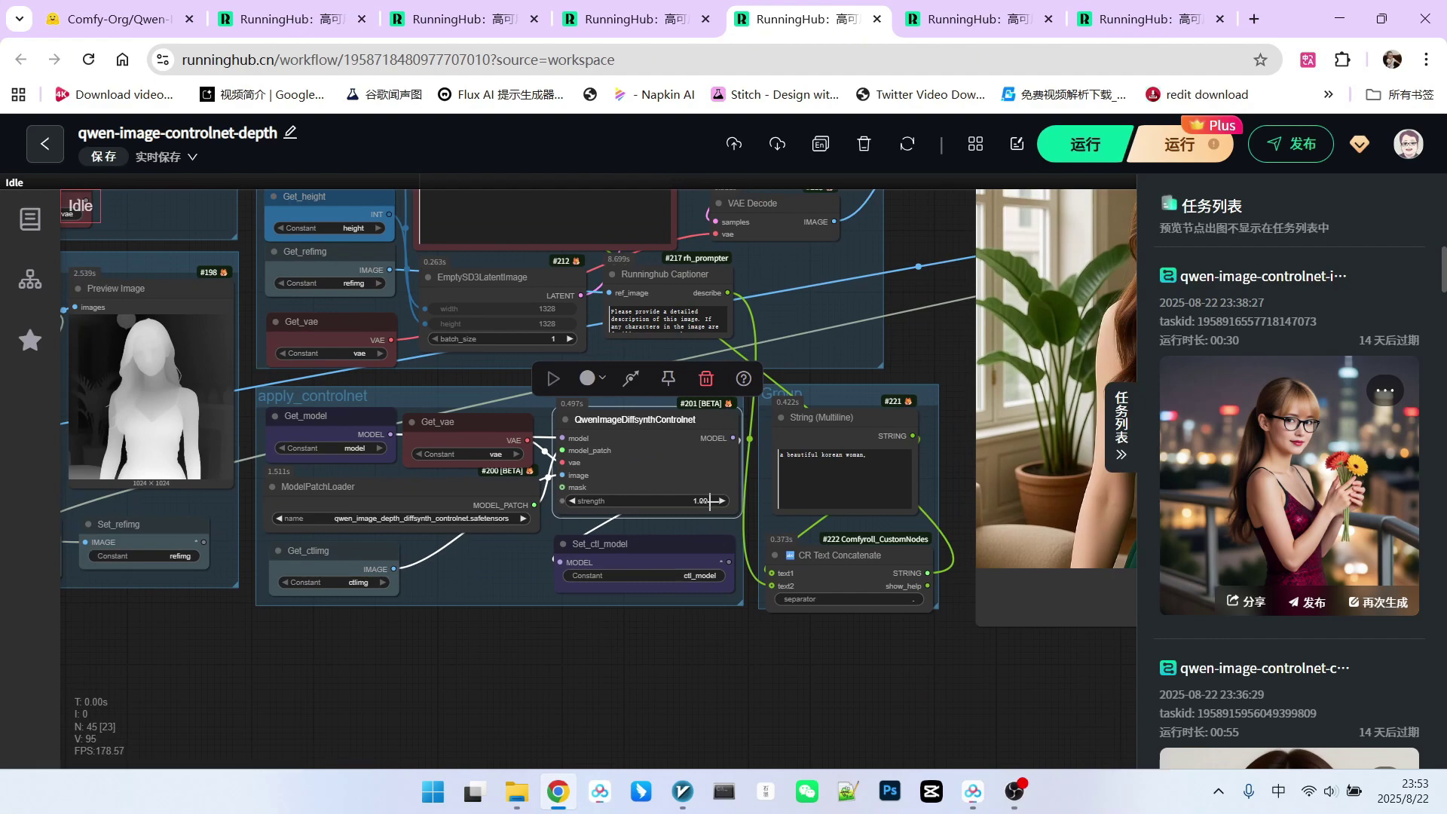
{"action": "scroll", "coordinate": [709, 501], "scroll_direction": "up", "scroll_amount": 2}
{"action": "scroll", "coordinate": [603, 694], "scroll_direction": "down", "scroll_amount": 2}
{"action": "scroll", "coordinate": [603, 694], "scroll_direction": "right", "scroll_amount": 10}
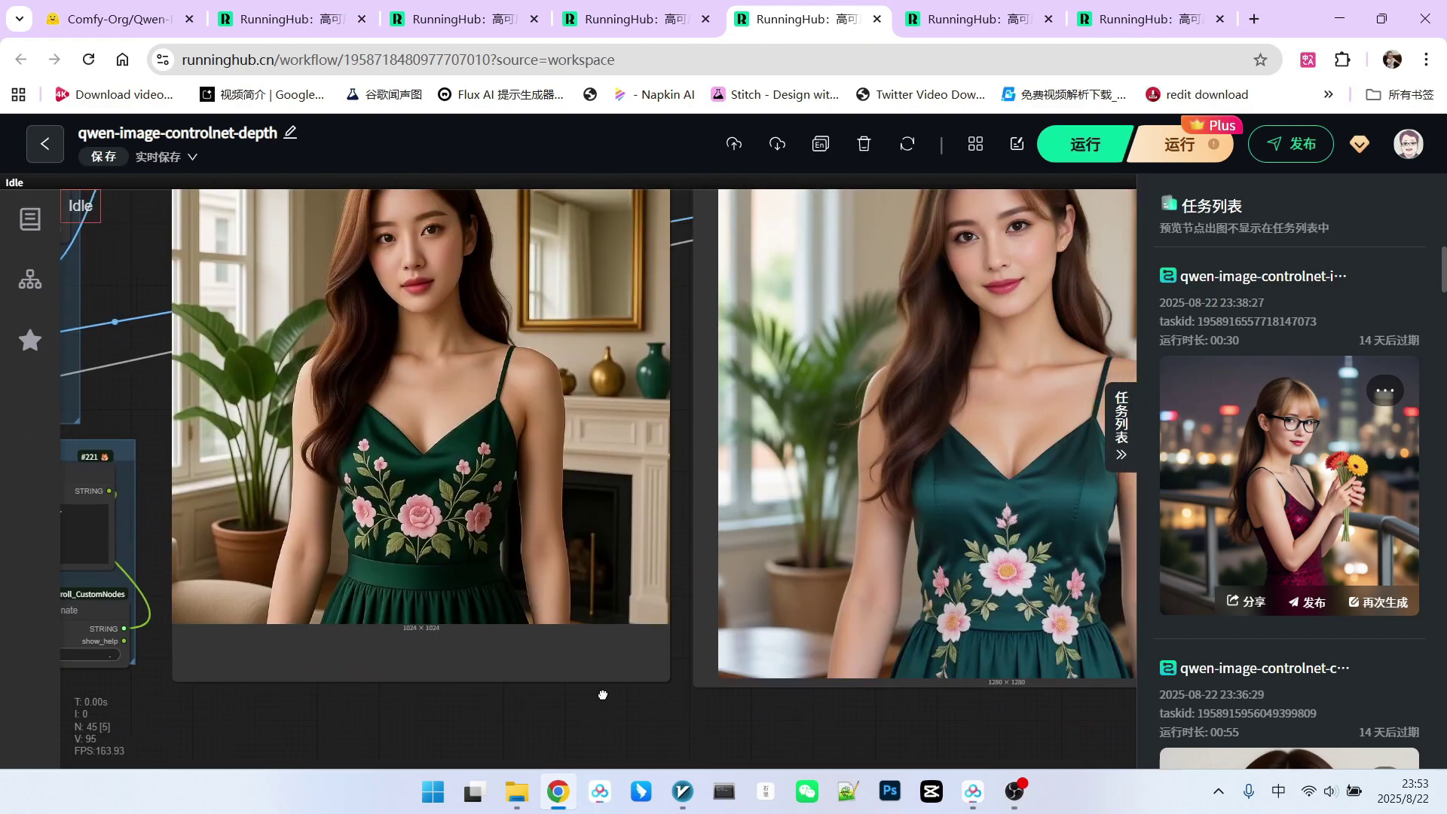
{"action": "scroll", "coordinate": [603, 694], "scroll_direction": "down", "scroll_amount": 3}
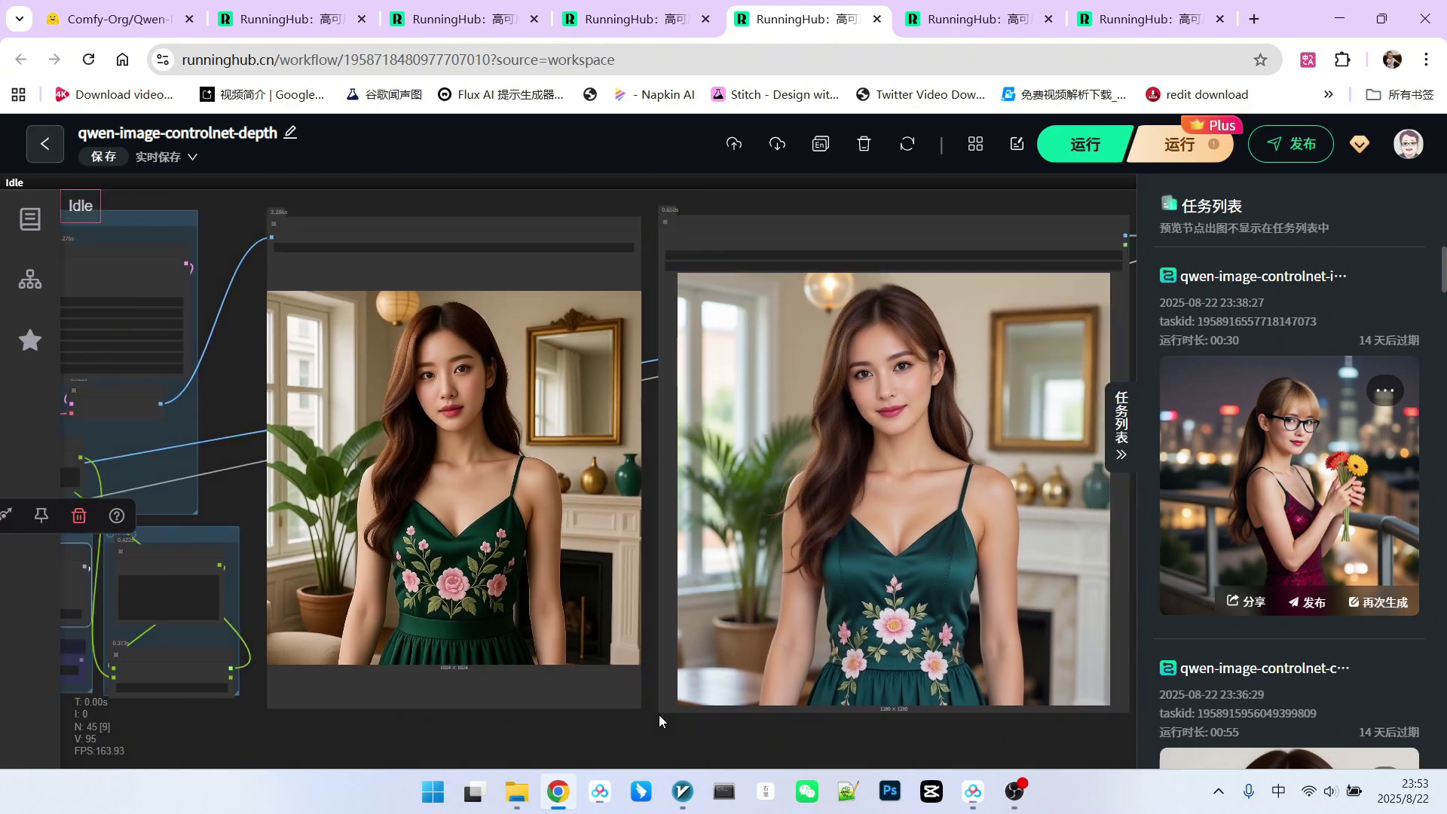
{"action": "left_click_drag", "start_coordinate": [450, 214], "coordinate": [462, 220]}
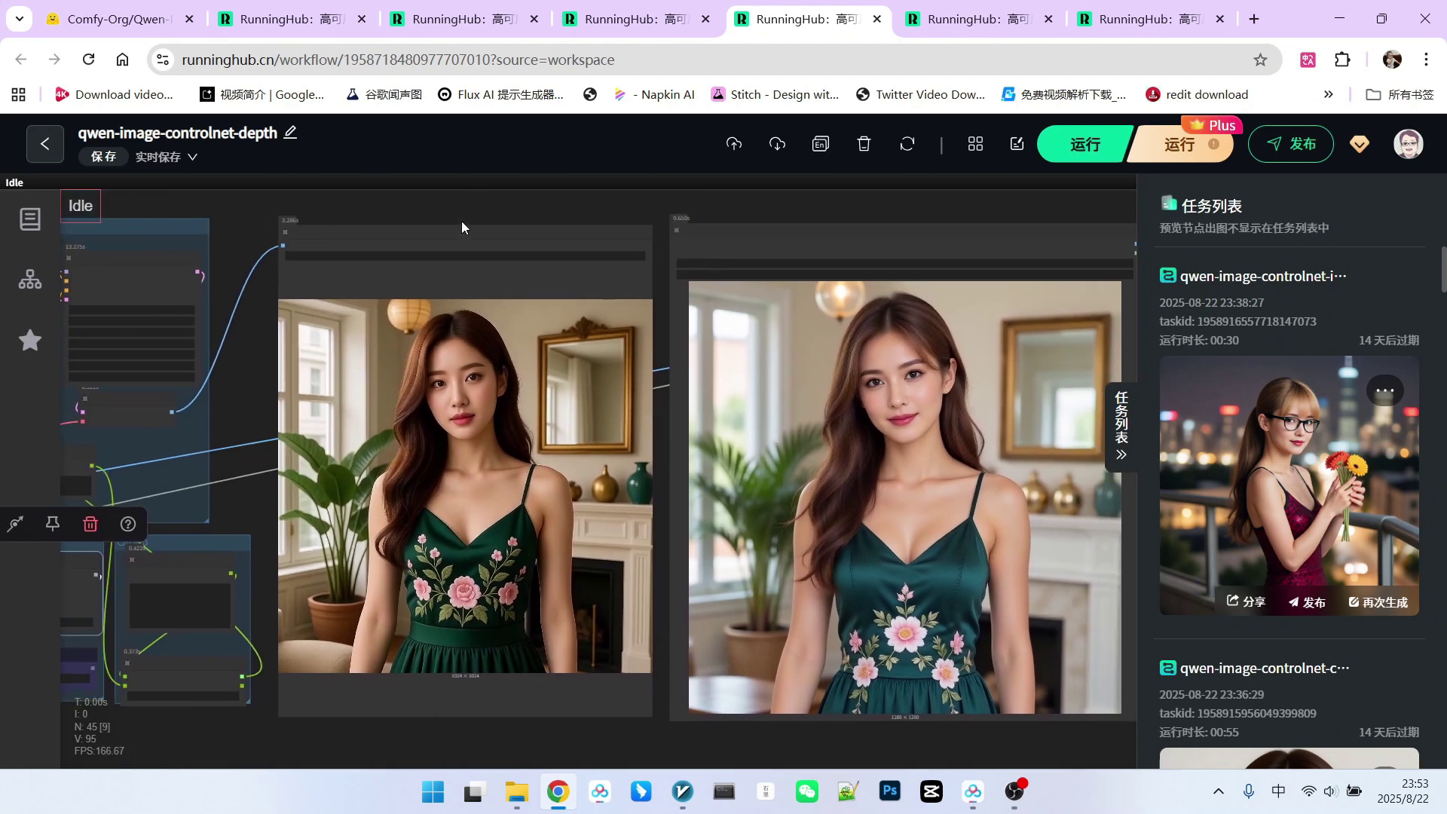
{"action": "left_click", "coordinate": [470, 236]}
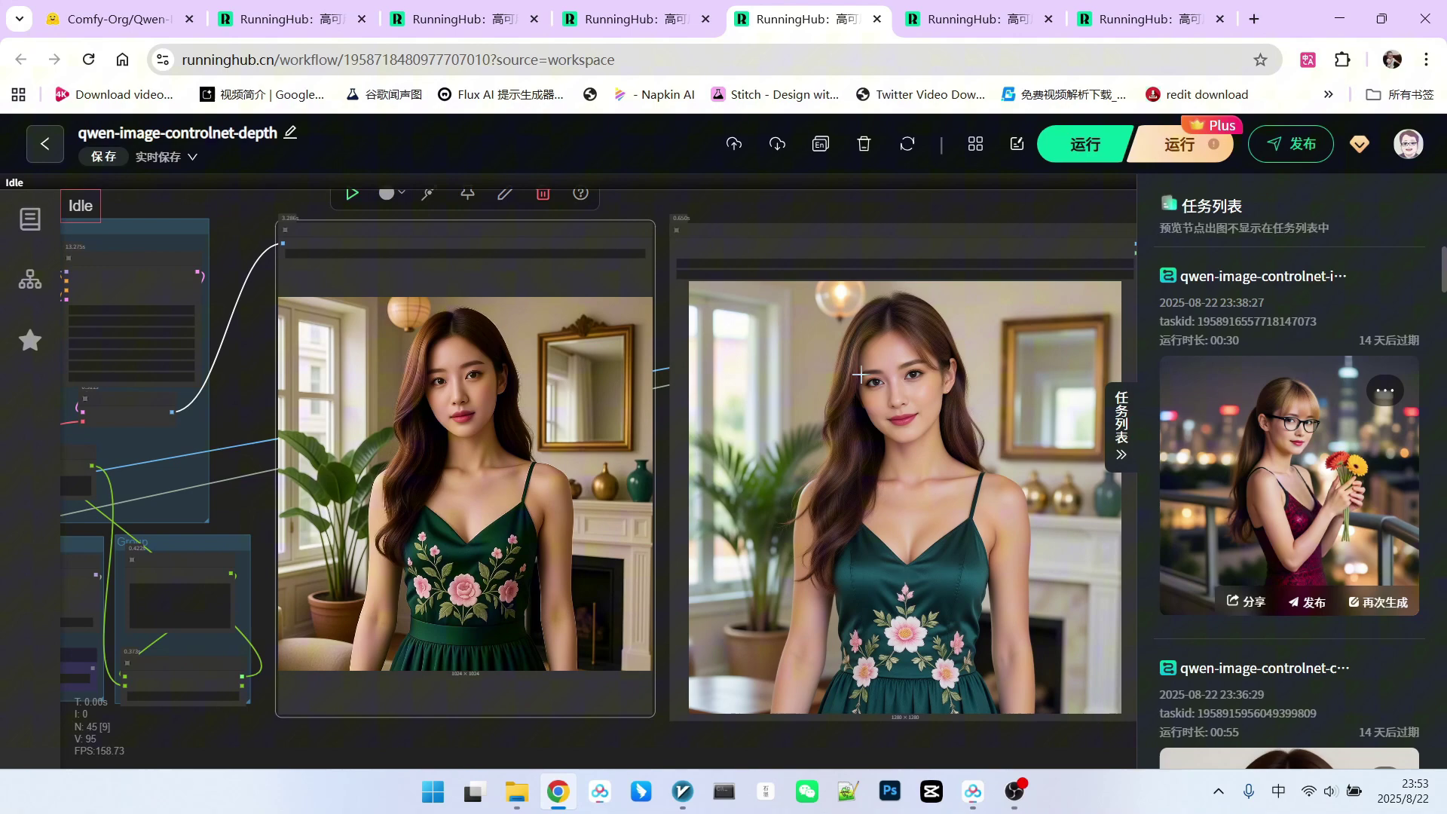
{"action": "scroll", "coordinate": [884, 361], "scroll_direction": "down", "scroll_amount": 1}
{"action": "scroll", "coordinate": [788, 341], "scroll_direction": "up", "scroll_amount": 2}
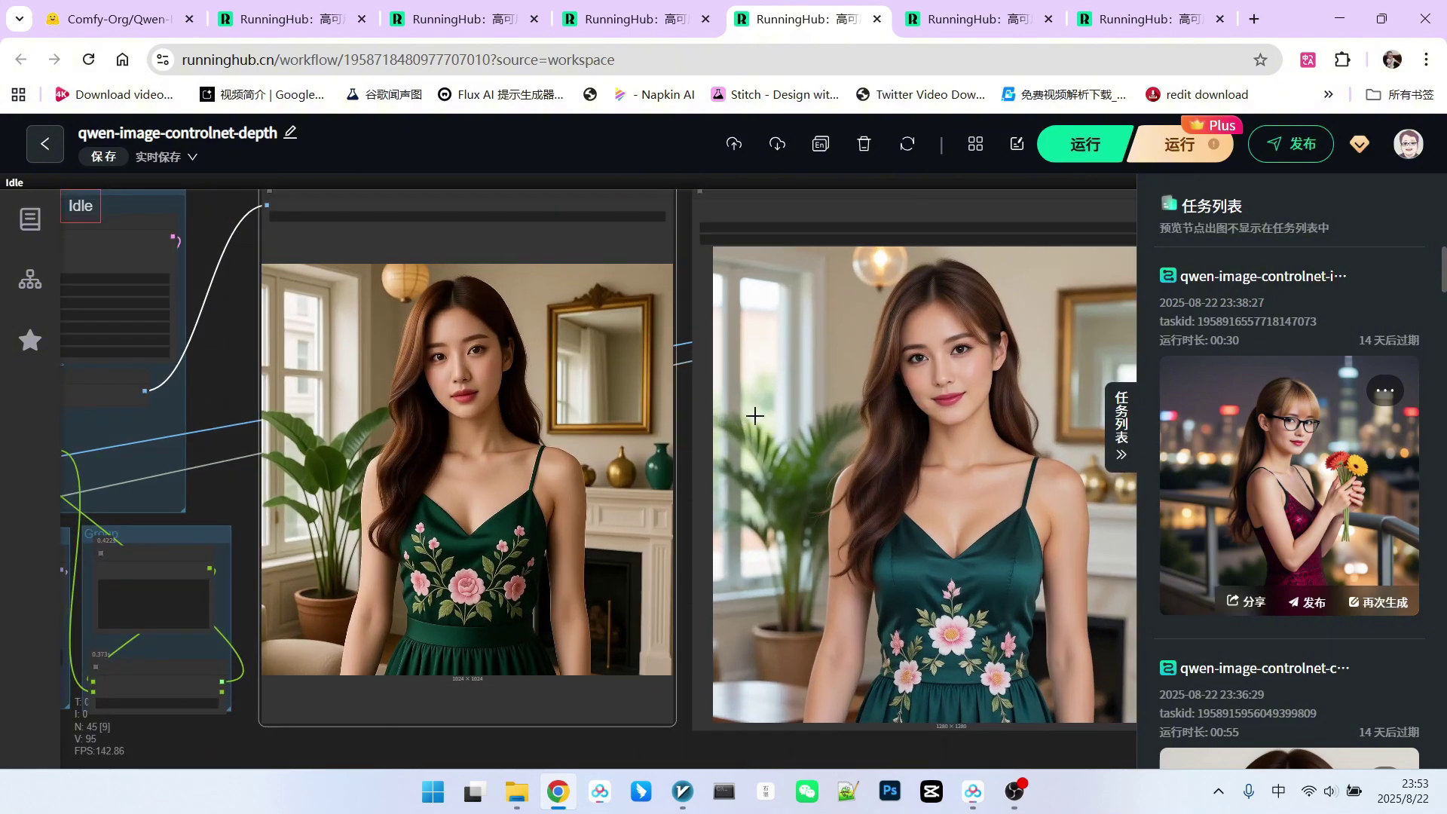
{"action": "scroll", "coordinate": [961, 341], "scroll_direction": "up", "scroll_amount": 1}
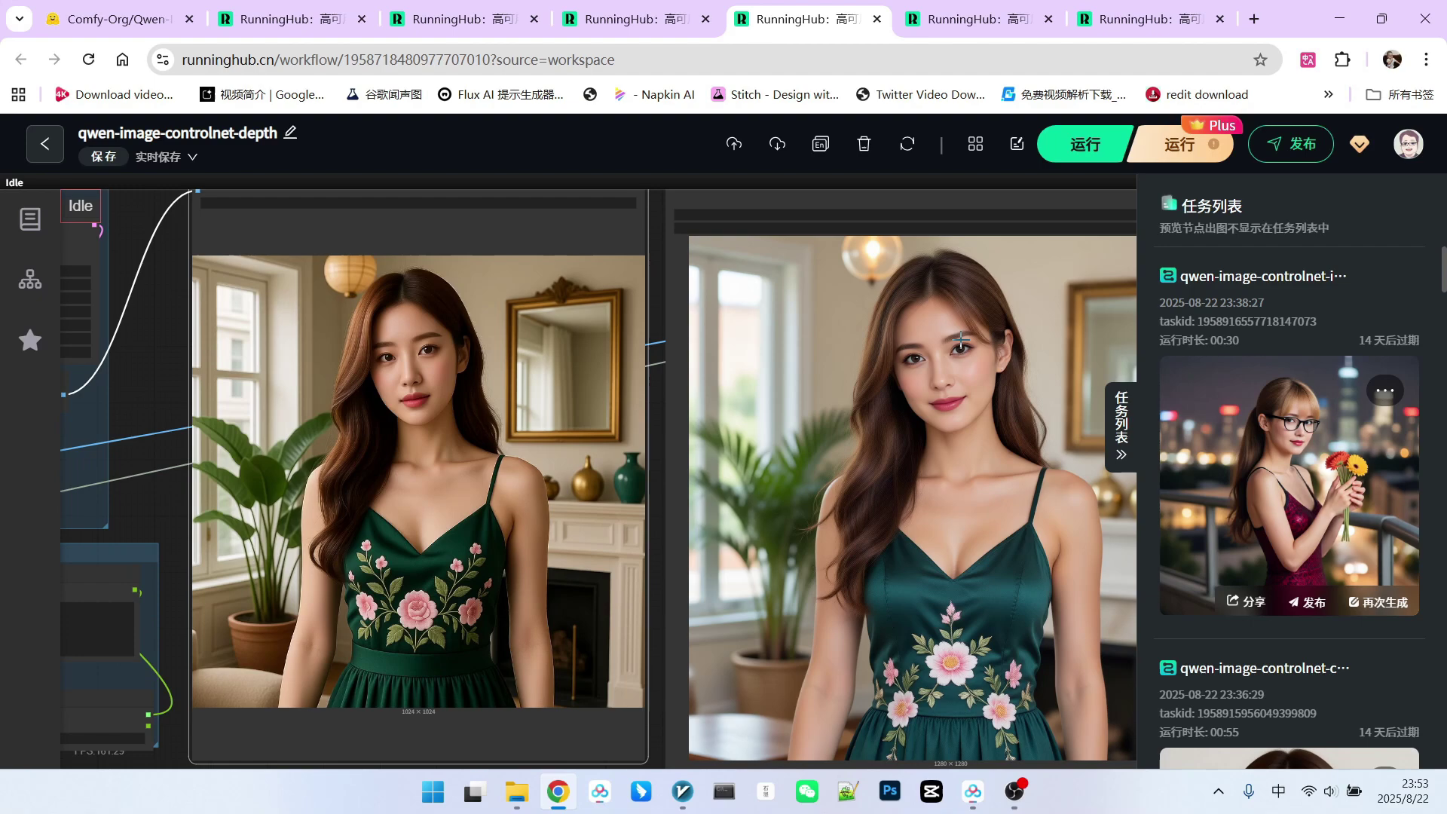
{"action": "scroll", "coordinate": [886, 555], "scroll_direction": "down", "scroll_amount": 4}
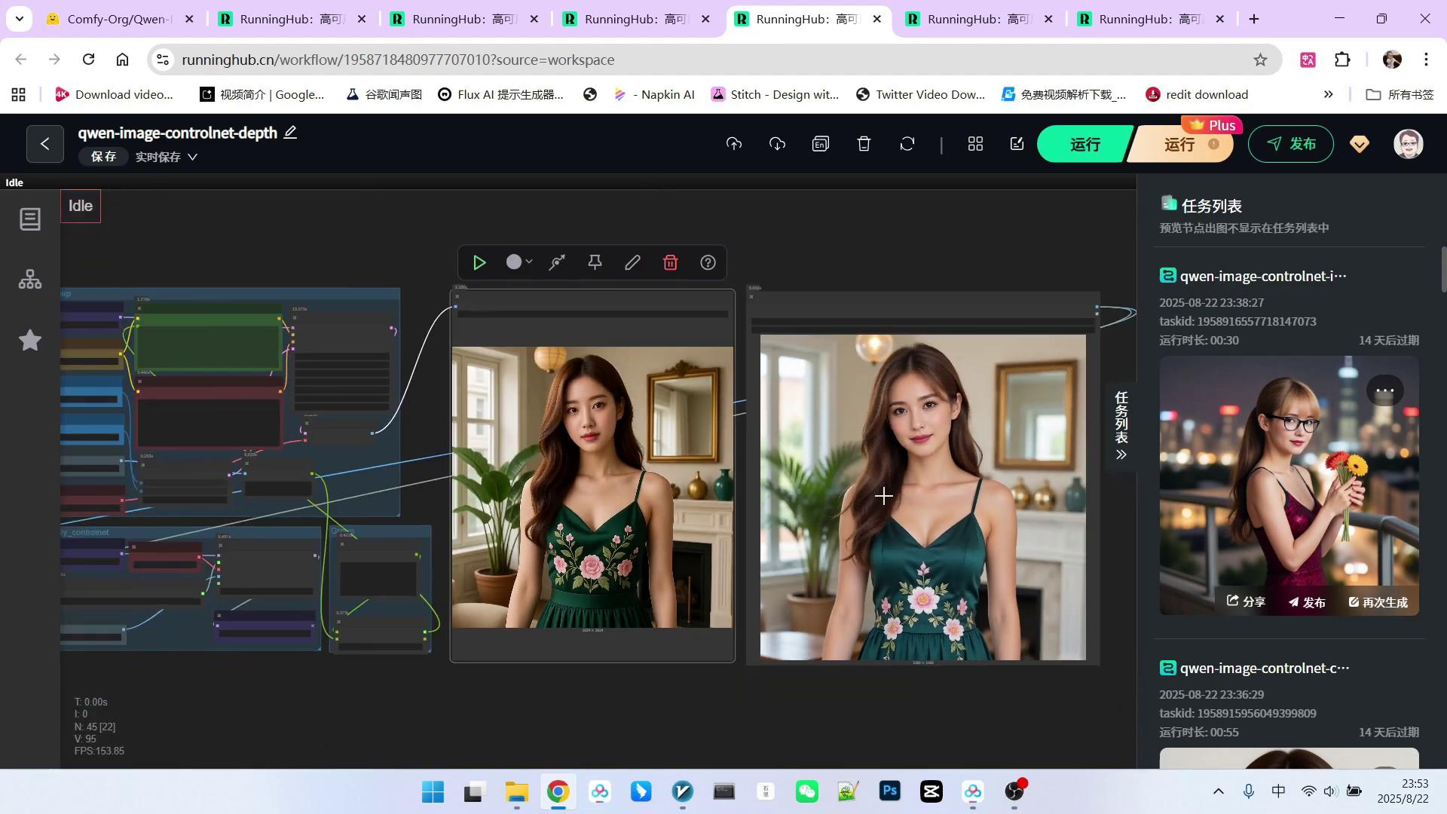
{"action": "scroll", "coordinate": [574, 537], "scroll_direction": "up", "scroll_amount": 4}
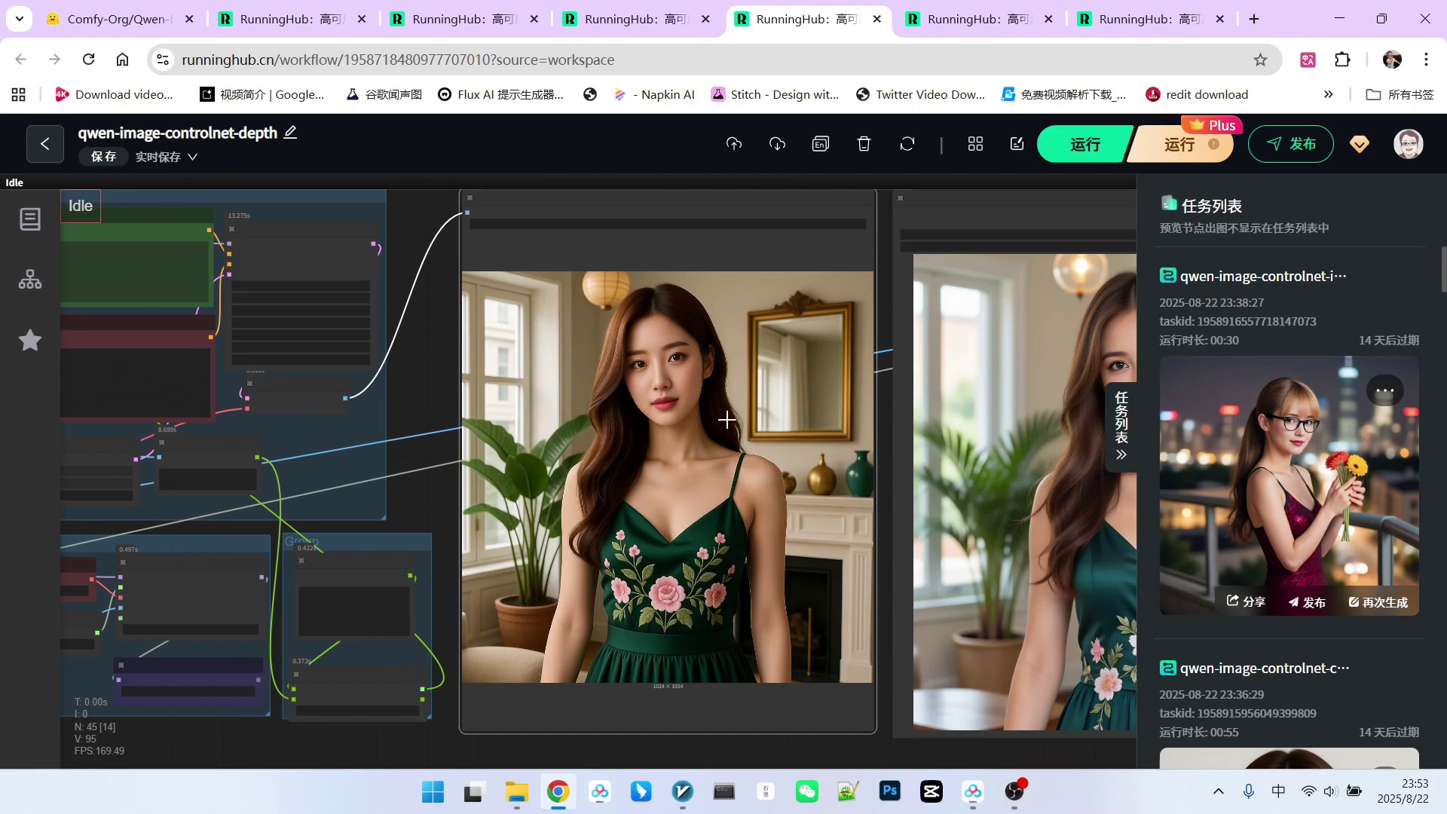
{"action": "scroll", "coordinate": [727, 420], "scroll_direction": "down", "scroll_amount": 5}
{"action": "left_click", "coordinate": [516, 503]}
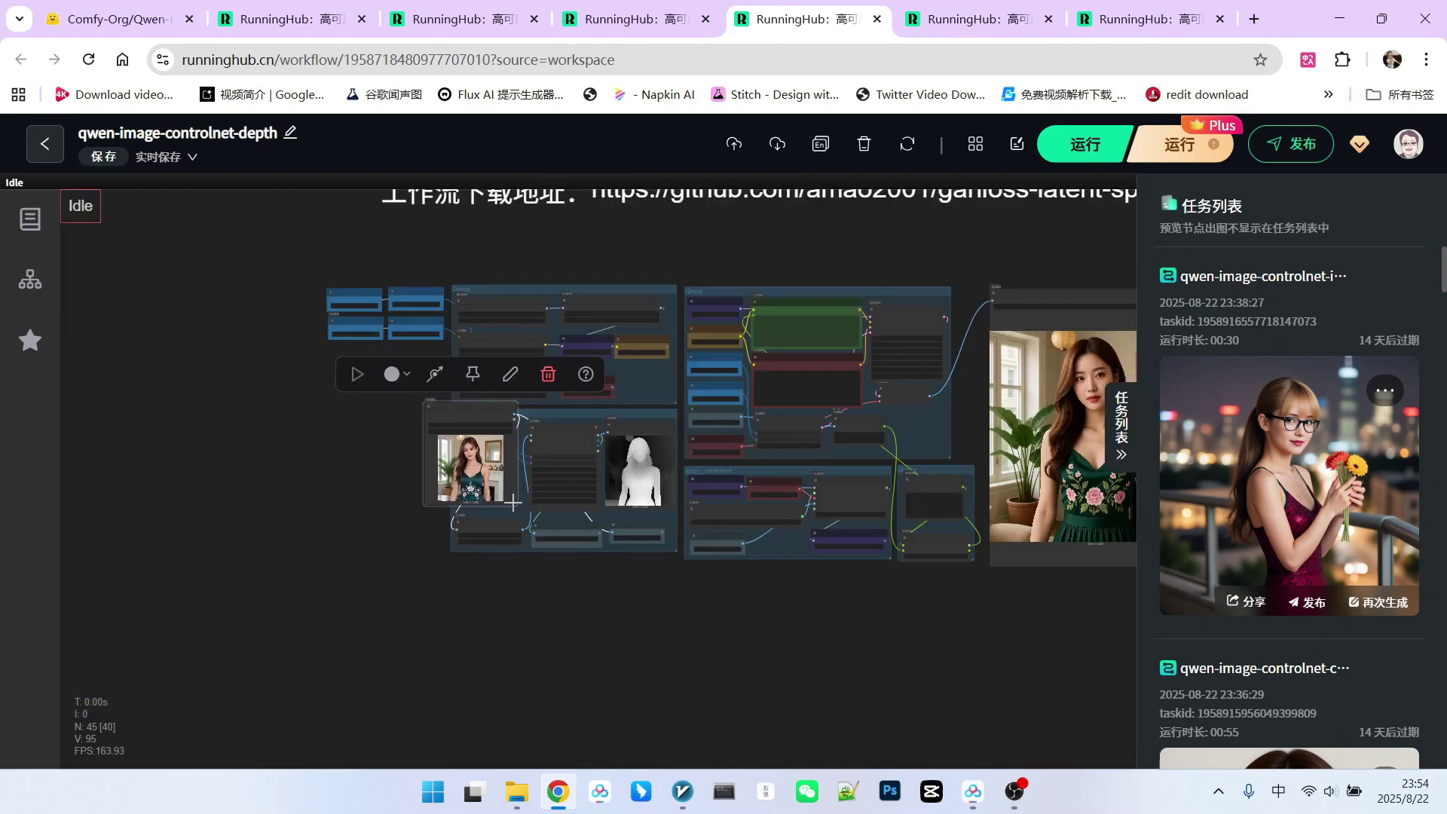
{"action": "scroll", "coordinate": [980, 300], "scroll_direction": "up", "scroll_amount": 2}
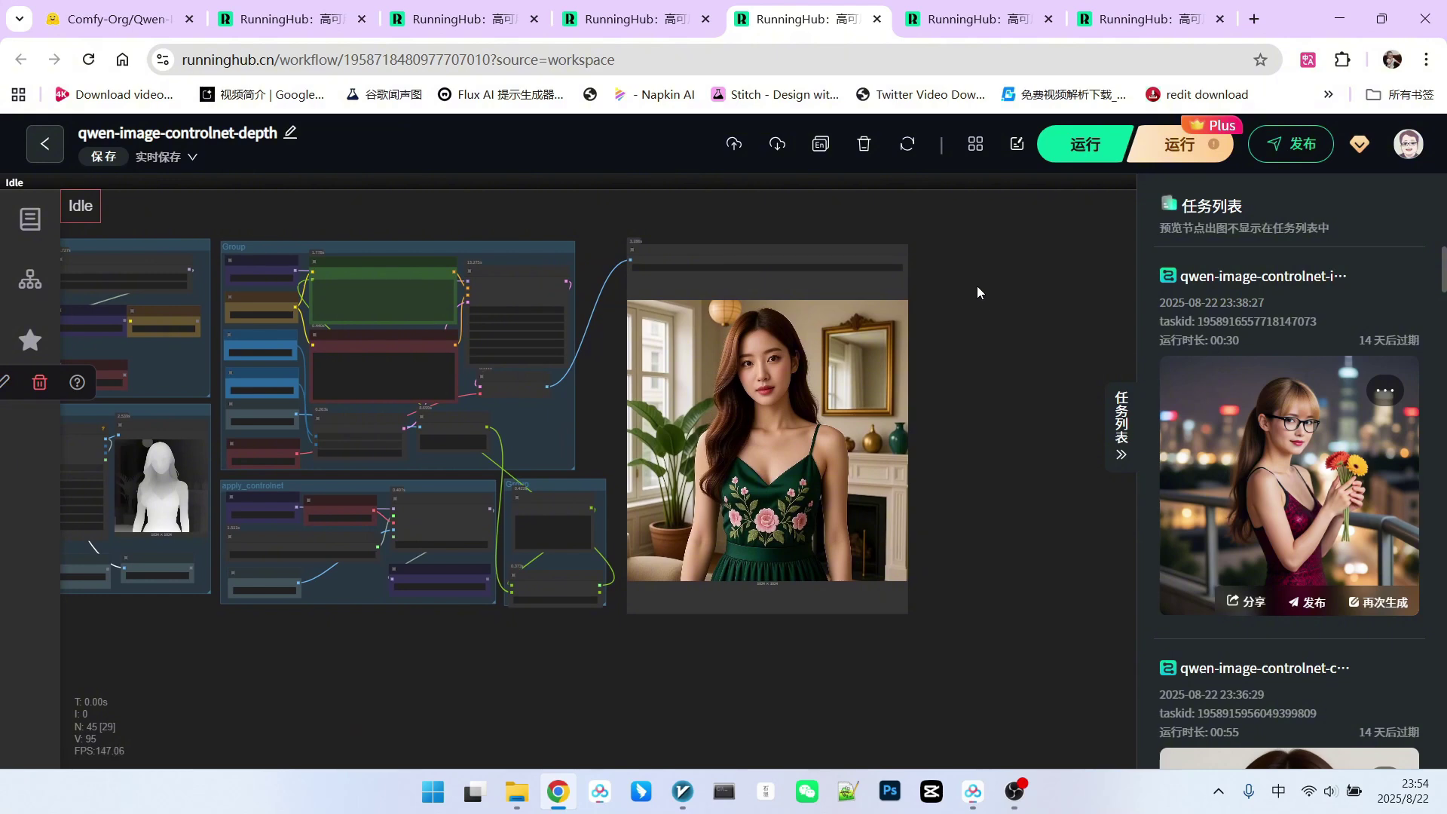
Step: Move the preview node aside and add a Color Match node via canvas search 'cl'
{"action": "left_click_drag", "start_coordinate": [754, 260], "coordinate": [984, 238]}
{"action": "double_click", "coordinate": [875, 318]}
{"action": "type", "text": "cl"}
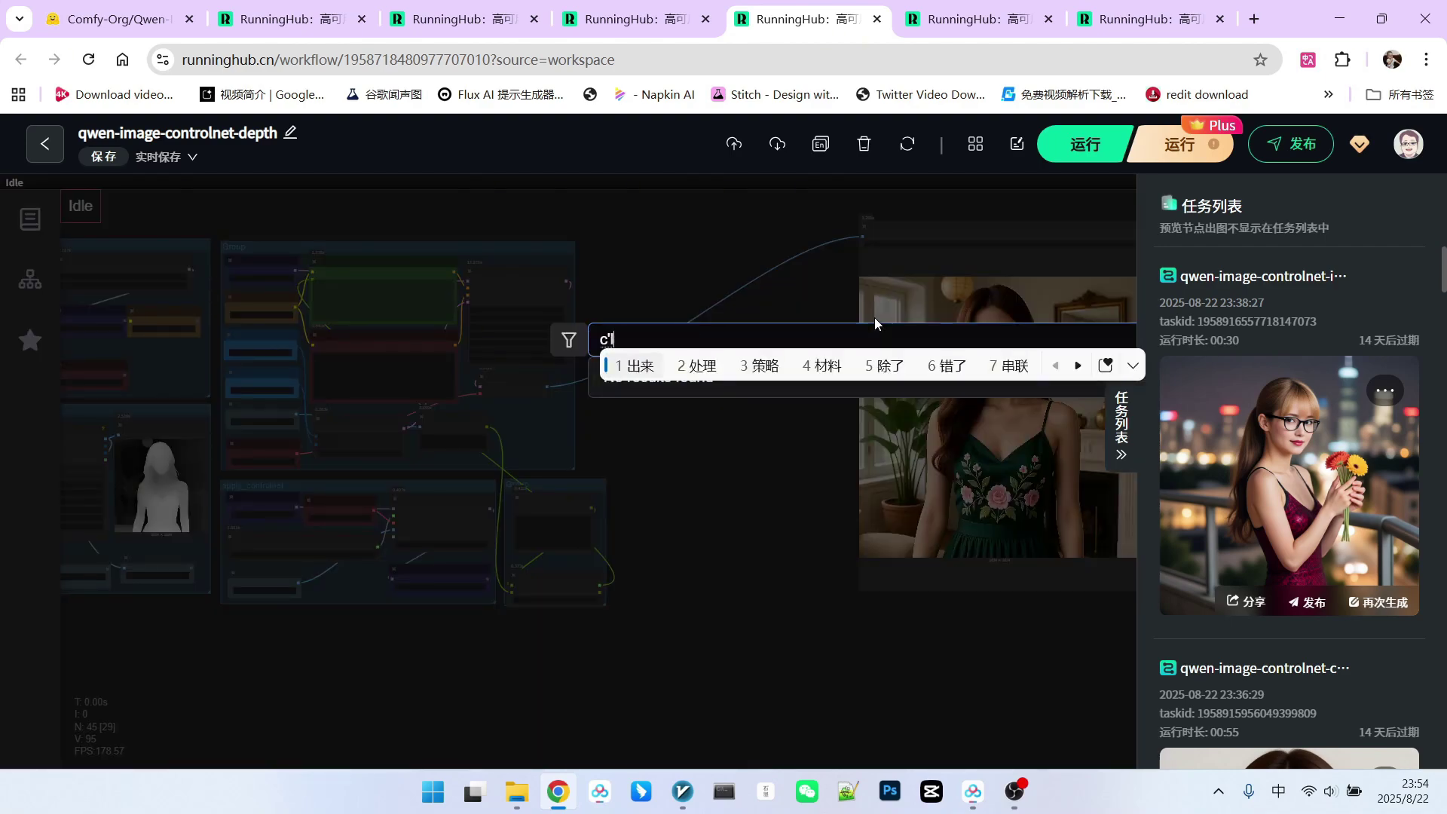
{"action": "key", "text": "shift"}
{"action": "key", "text": "Return"}
Step: Pan and zoom across the canvas to inspect the new node and the Save Image output
{"action": "scroll", "coordinate": [689, 407], "scroll_direction": "up", "scroll_amount": 5}
{"action": "left_click_drag", "start_coordinate": [689, 413], "coordinate": [1108, 423]}
{"action": "scroll", "coordinate": [603, 539], "scroll_direction": "down", "scroll_amount": 1}
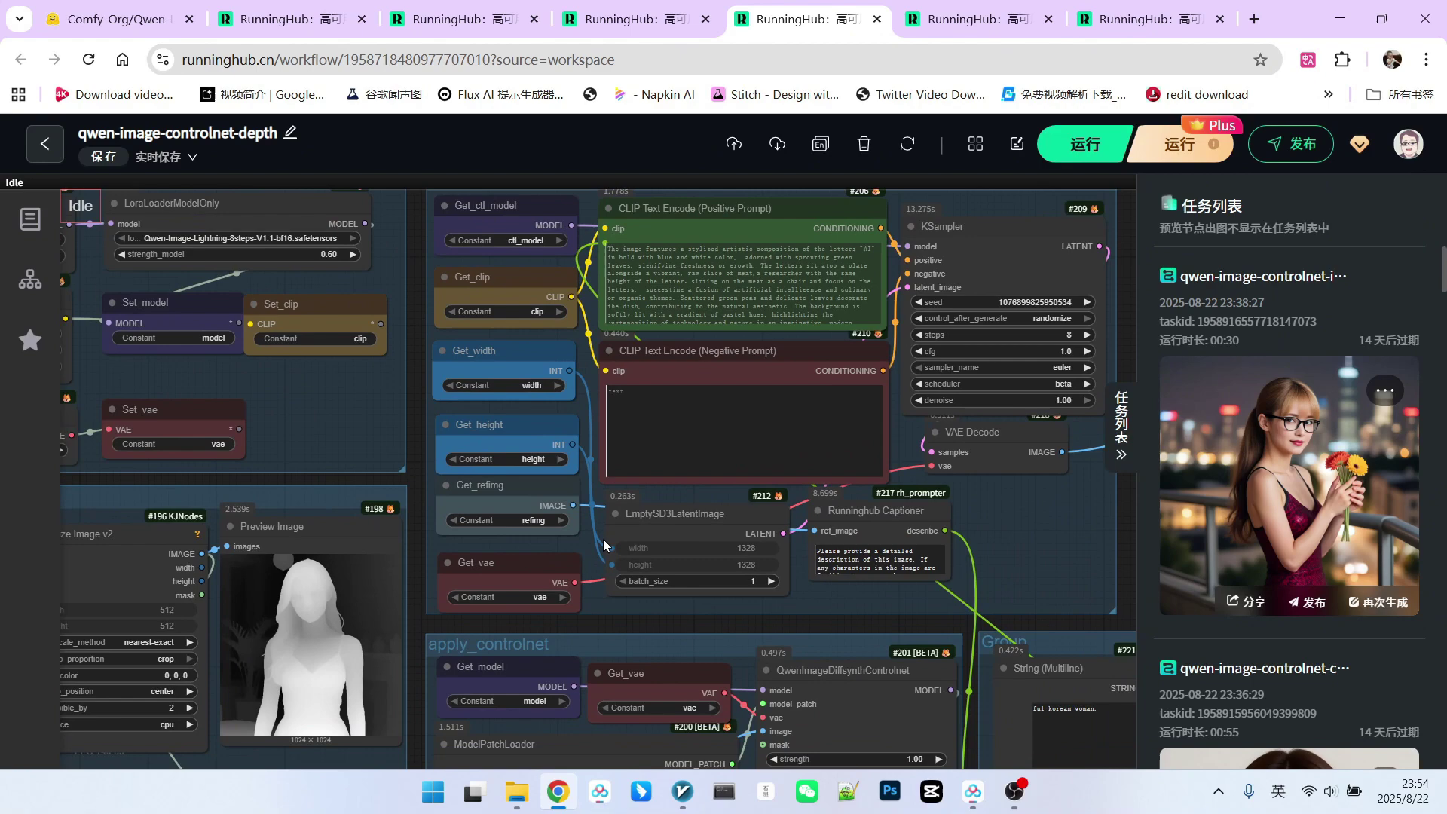
{"action": "left_click_drag", "start_coordinate": [1111, 572], "coordinate": [781, 608]}
{"action": "left_click_drag", "start_coordinate": [866, 422], "coordinate": [525, 427]}
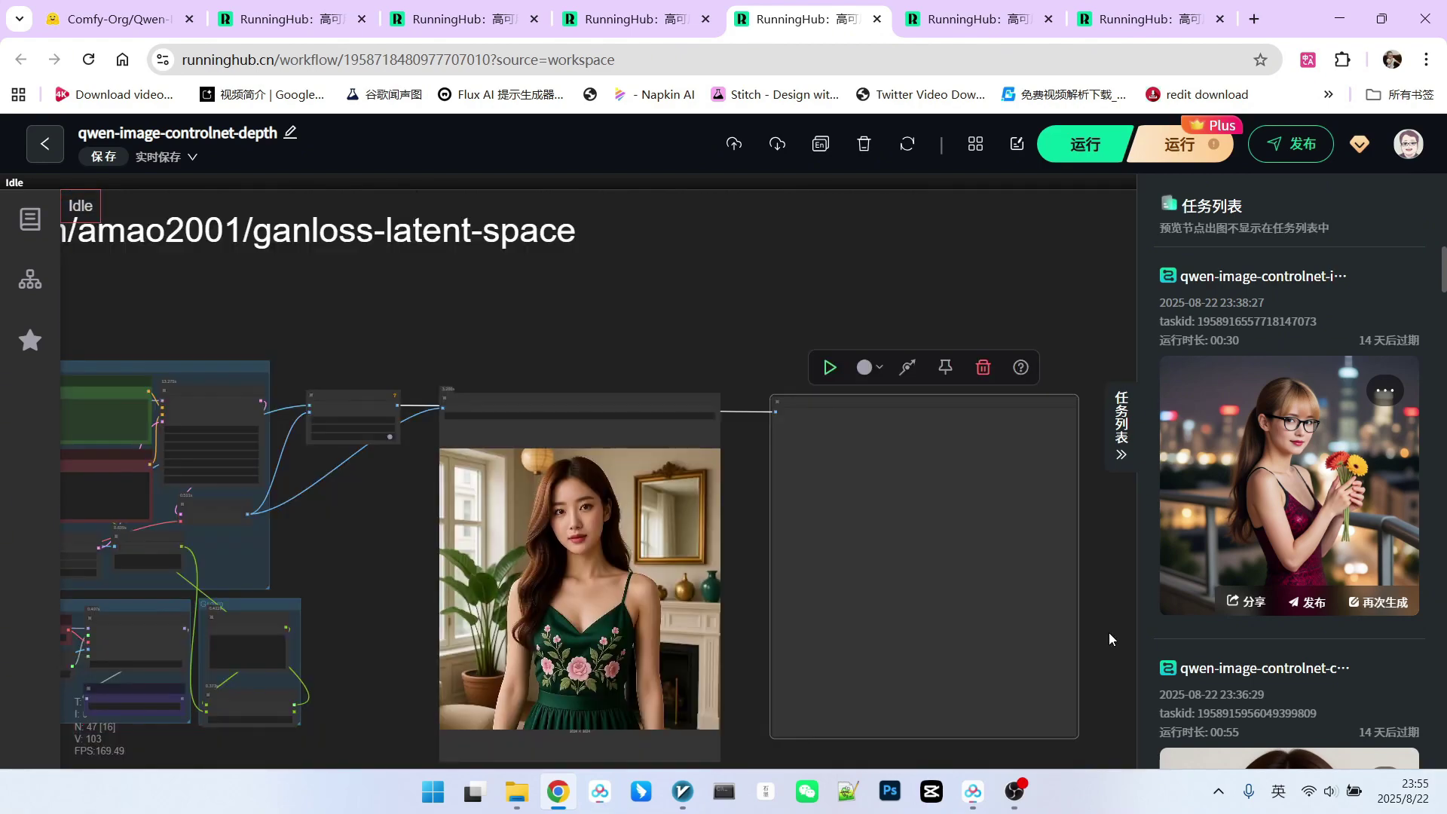
{"action": "scroll", "coordinate": [892, 686], "scroll_direction": "up", "scroll_amount": 5}
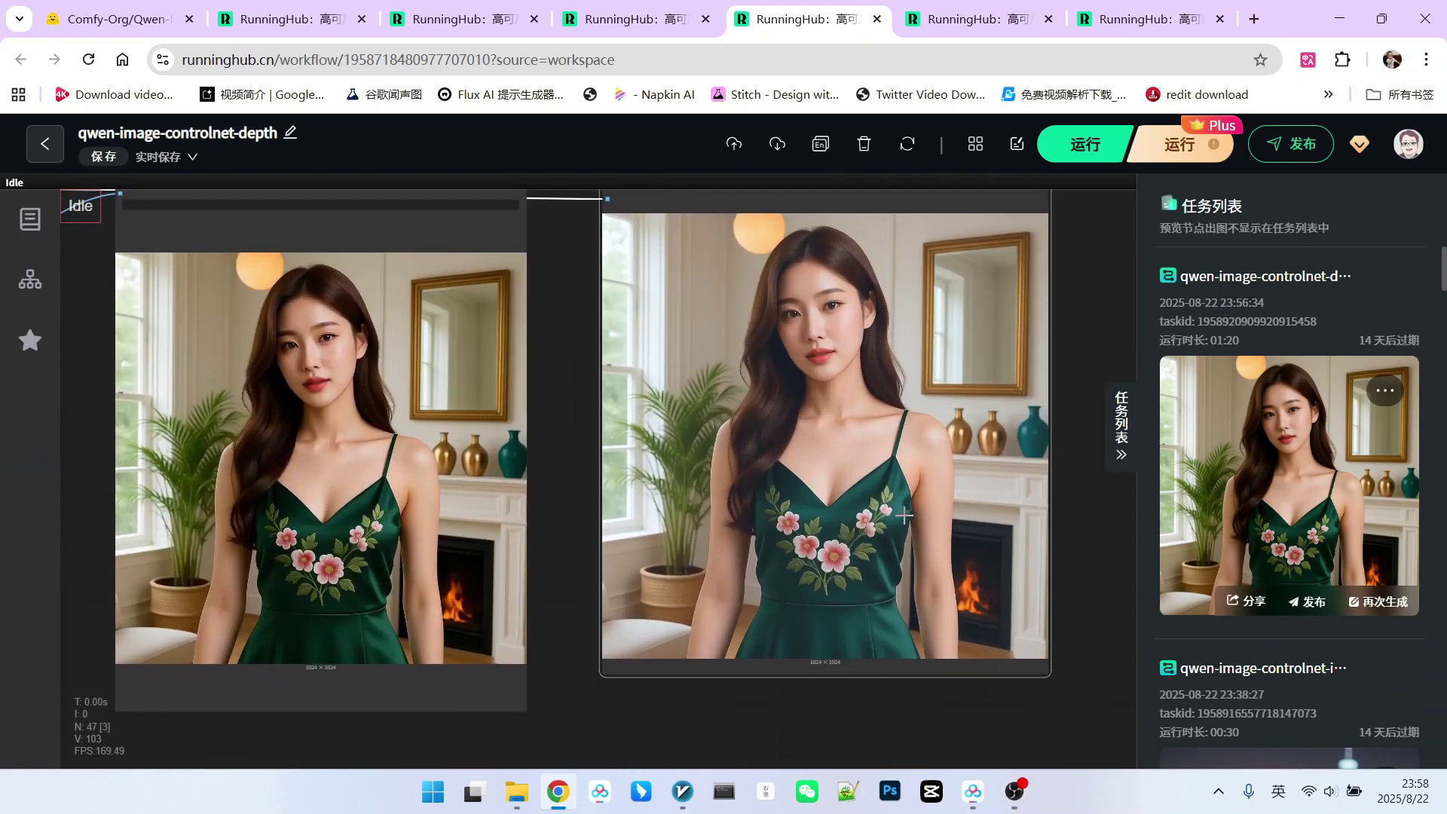
{"action": "scroll", "coordinate": [897, 490], "scroll_direction": "down", "scroll_amount": 2}
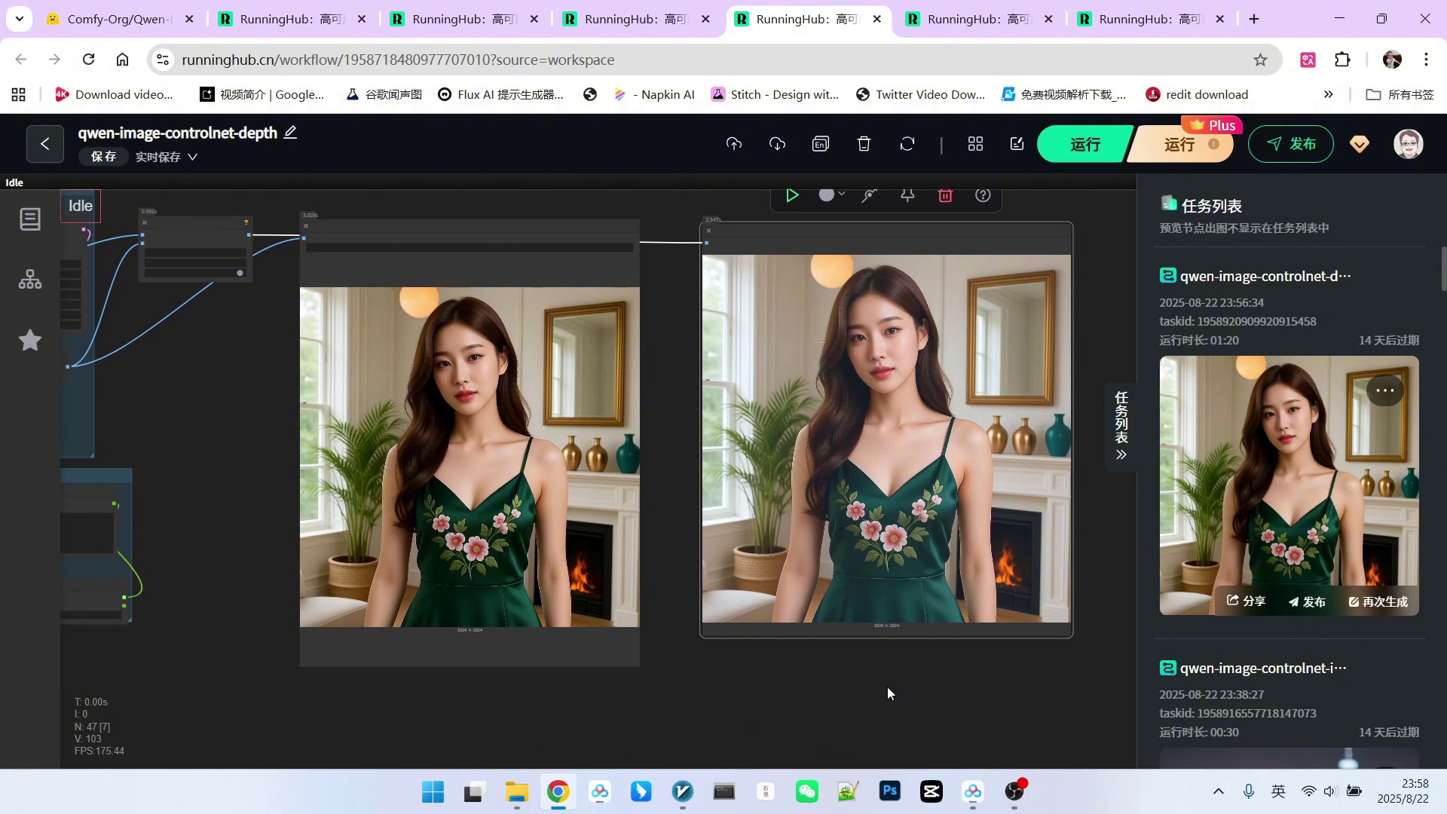
{"action": "scroll", "coordinate": [888, 686], "scroll_direction": "down", "scroll_amount": 5}
{"action": "scroll", "coordinate": [520, 261], "scroll_direction": "up", "scroll_amount": 6}
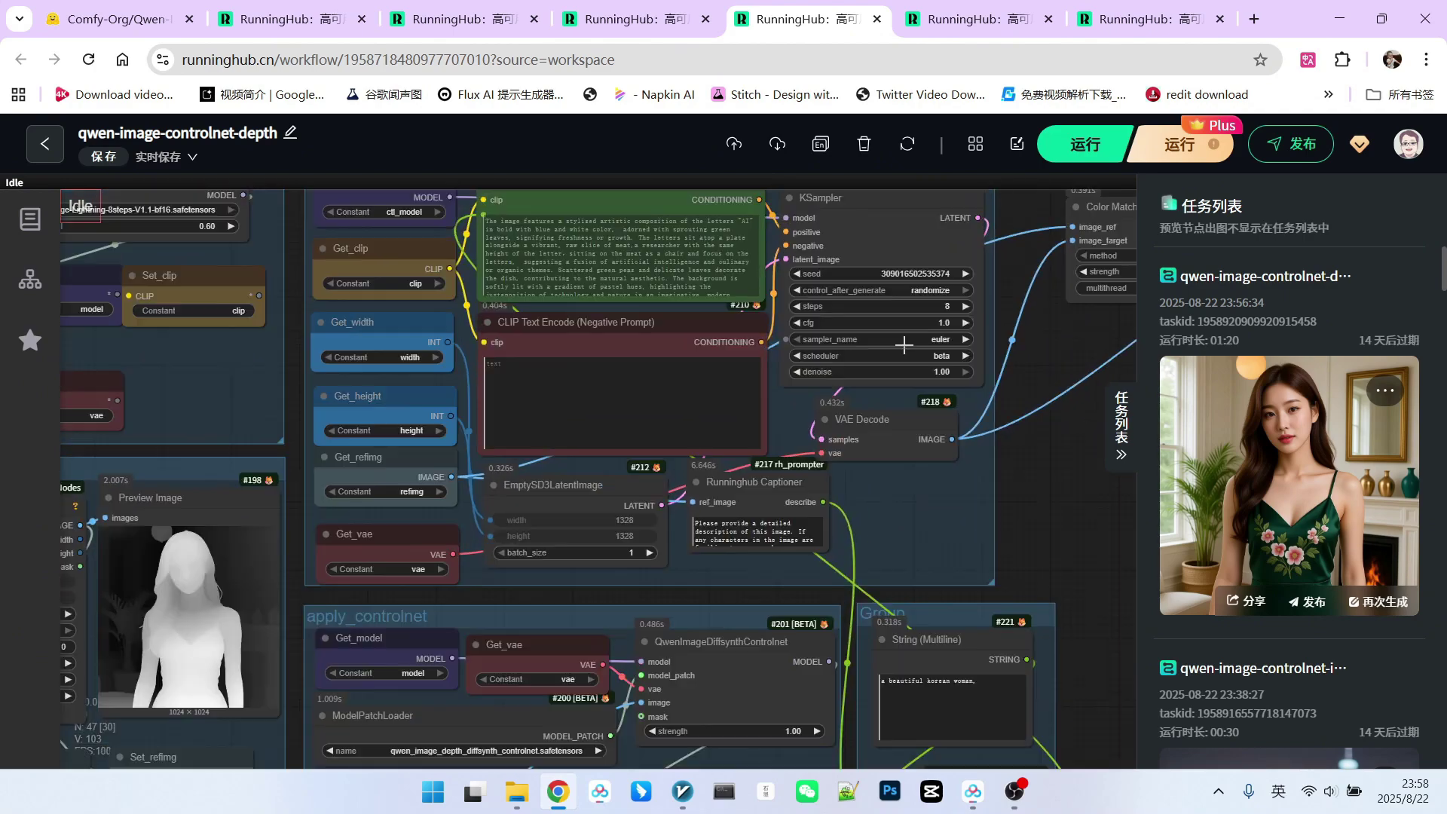
{"action": "scroll", "coordinate": [520, 262], "scroll_direction": "up", "scroll_amount": 3}
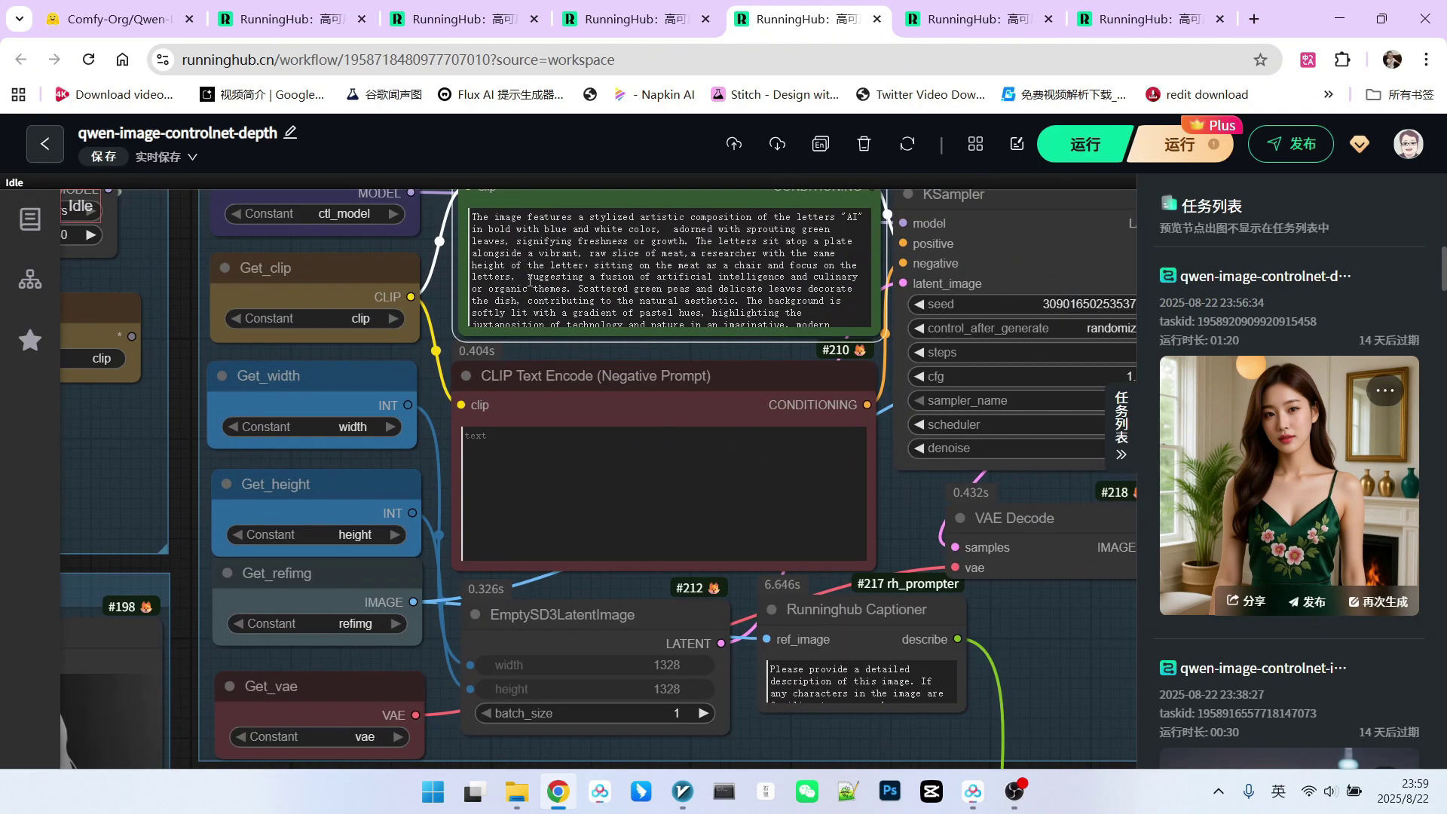
{"action": "scroll", "coordinate": [530, 281], "scroll_direction": "up", "scroll_amount": 2}
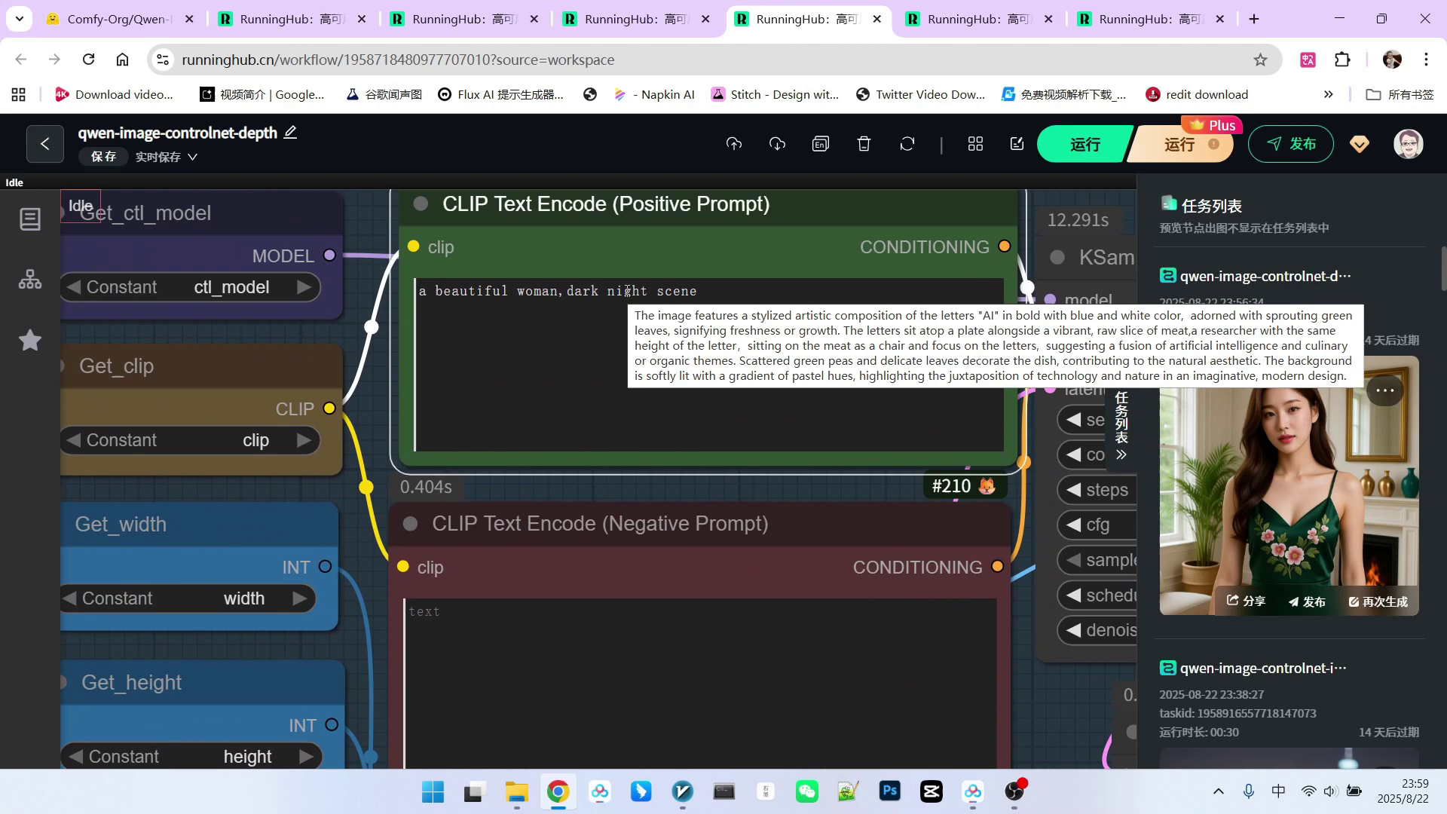
Step: Run the depth workflow with Ctrl+Enter to generate the night-scene portrait
{"action": "scroll", "coordinate": [646, 434], "scroll_direction": "down", "scroll_amount": 3}
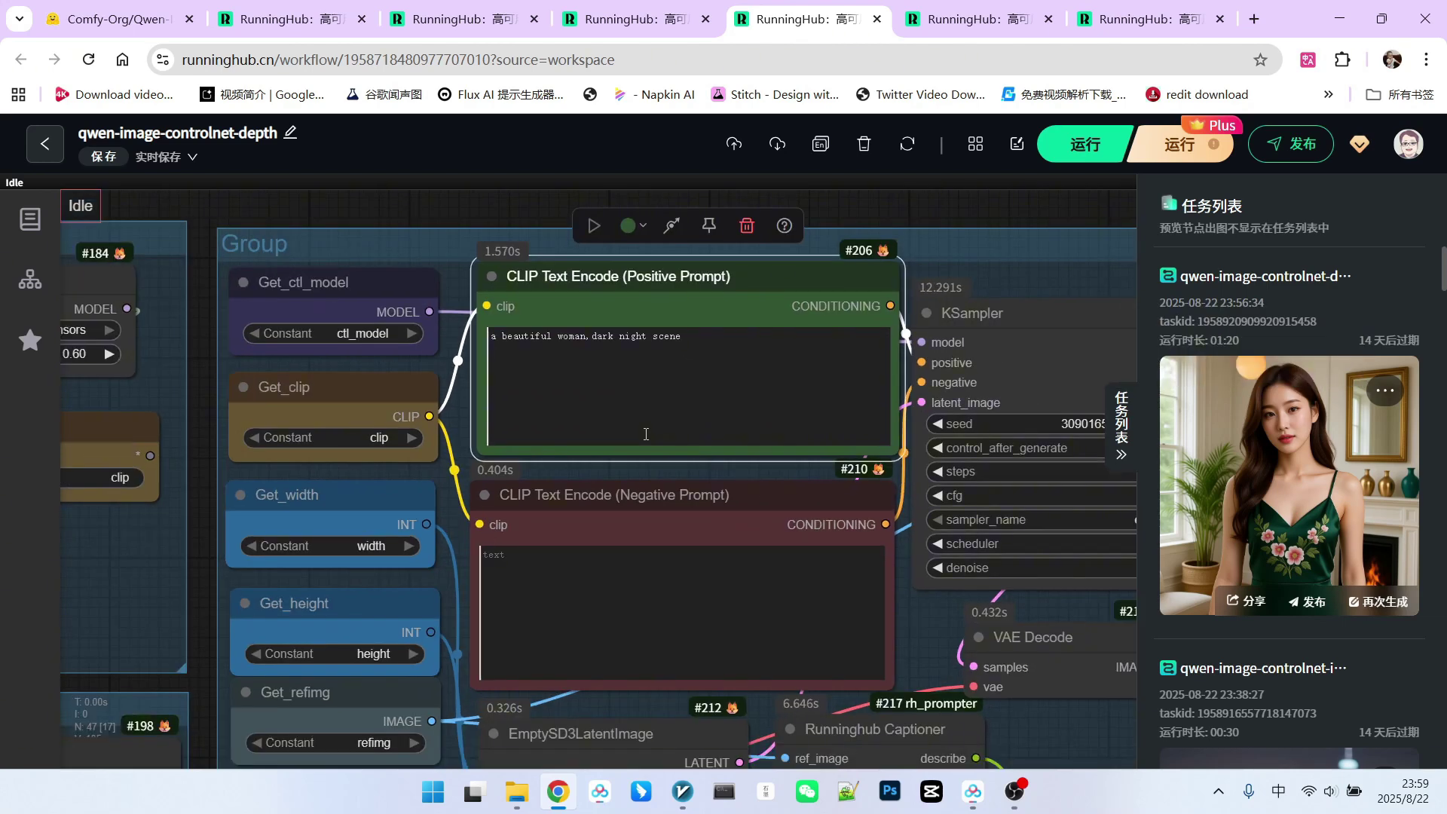
{"action": "scroll", "coordinate": [666, 378], "scroll_direction": "down", "scroll_amount": 2}
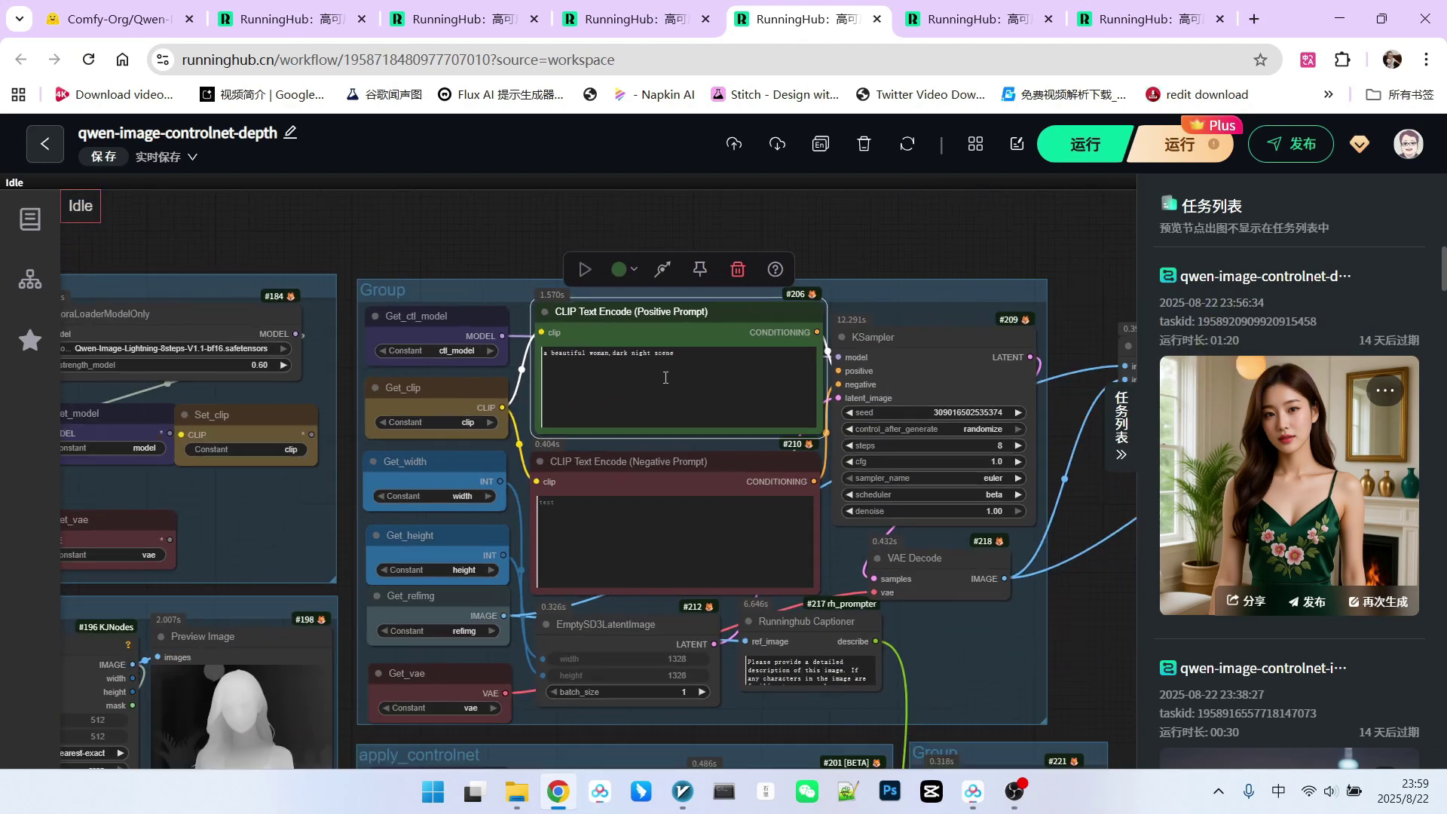
{"action": "left_click_drag", "start_coordinate": [925, 237], "coordinate": [829, 182]}
{"action": "key", "text": "ctrl+Return"}
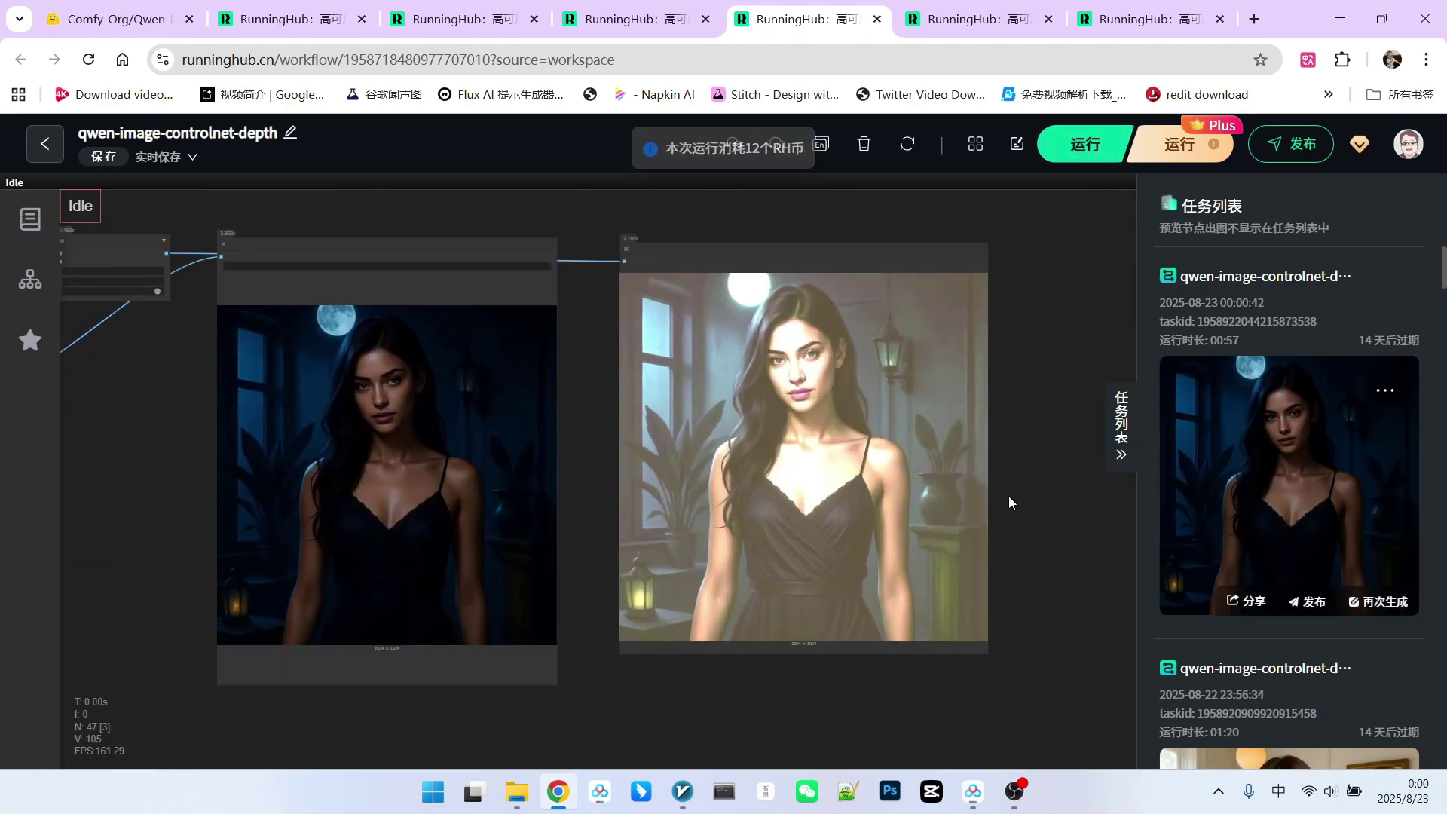
Step: Compare the two output portraits side by side, then switch to the canny workflow
{"action": "left_click_drag", "start_coordinate": [430, 513], "coordinate": [601, 494]}
{"action": "scroll", "coordinate": [601, 495], "scroll_direction": "up", "scroll_amount": 1}
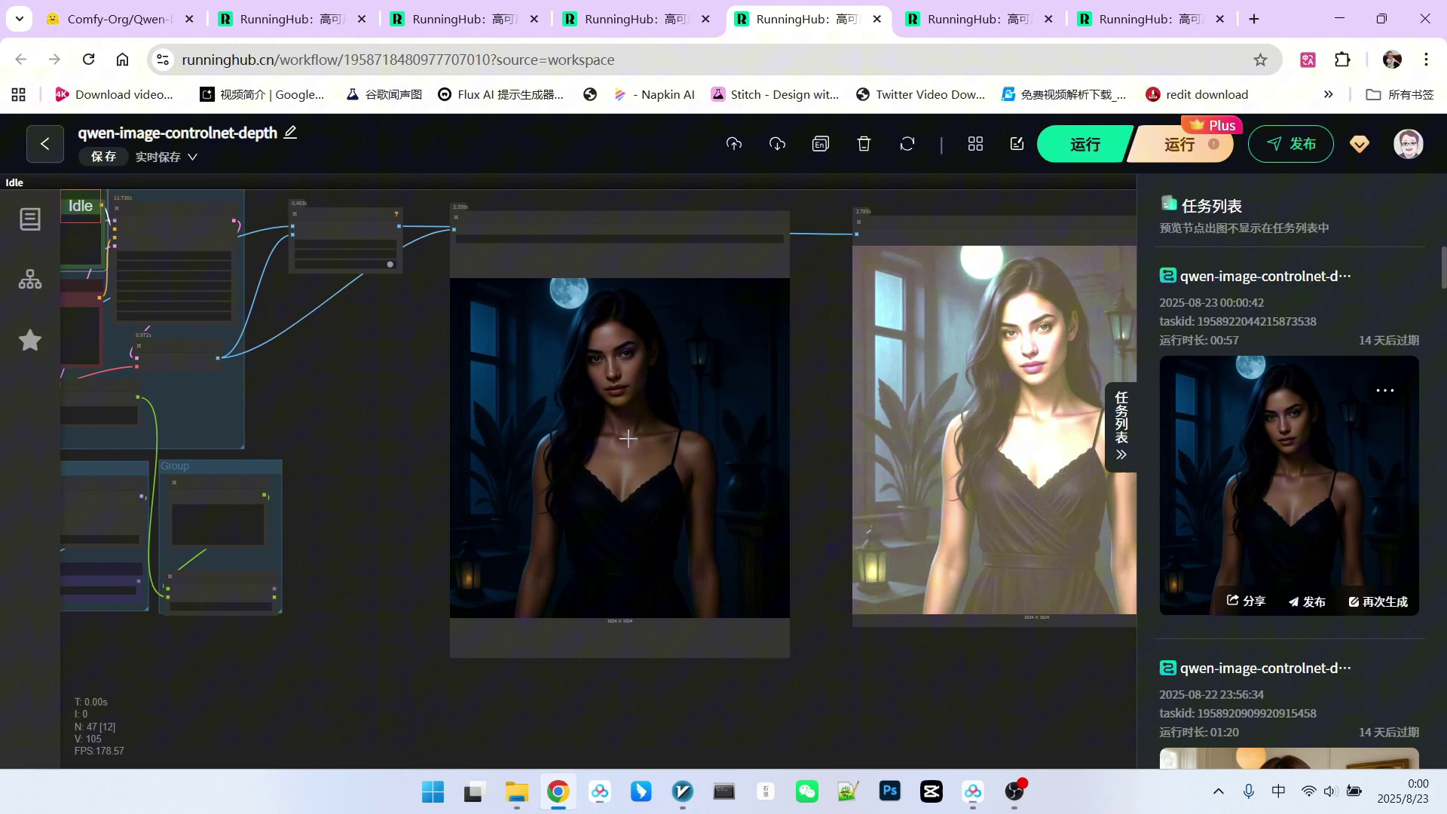
{"action": "scroll", "coordinate": [622, 443], "scroll_direction": "down", "scroll_amount": 1}
{"action": "scroll", "coordinate": [400, 419], "scroll_direction": "right", "scroll_amount": 2}
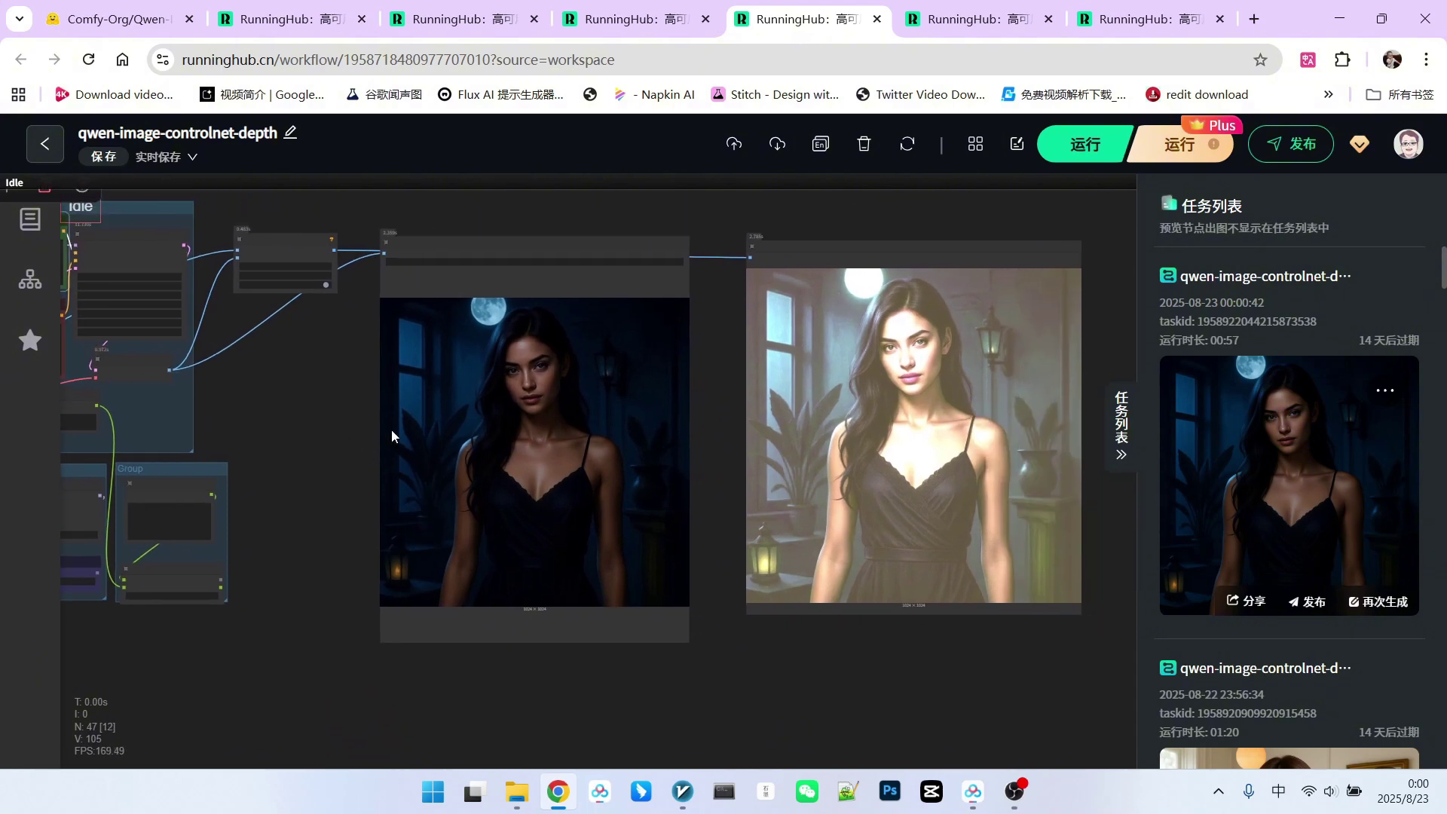
{"action": "scroll", "coordinate": [526, 450], "scroll_direction": "up", "scroll_amount": 4}
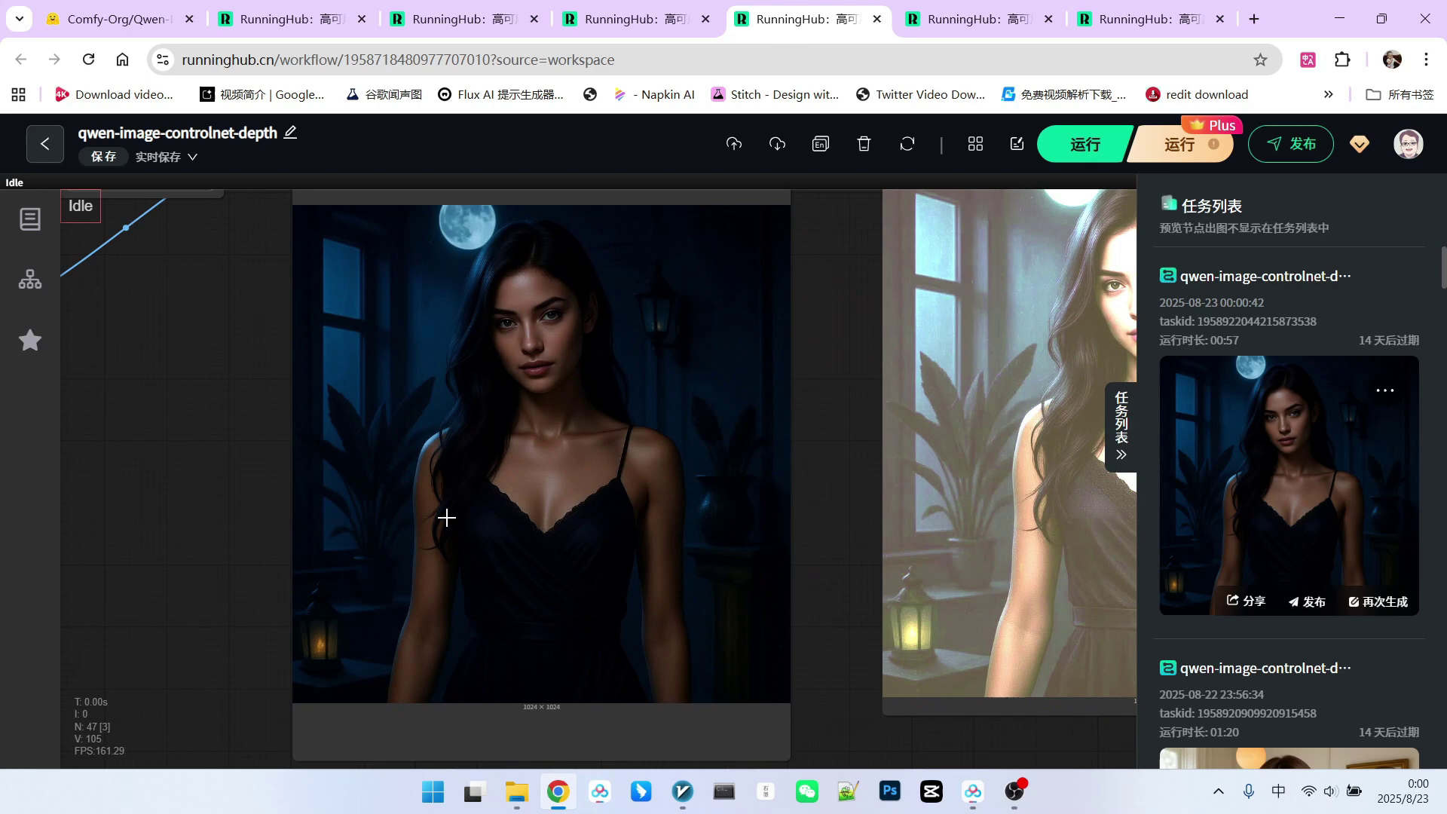
{"action": "scroll", "coordinate": [470, 483], "scroll_direction": "down", "scroll_amount": 5}
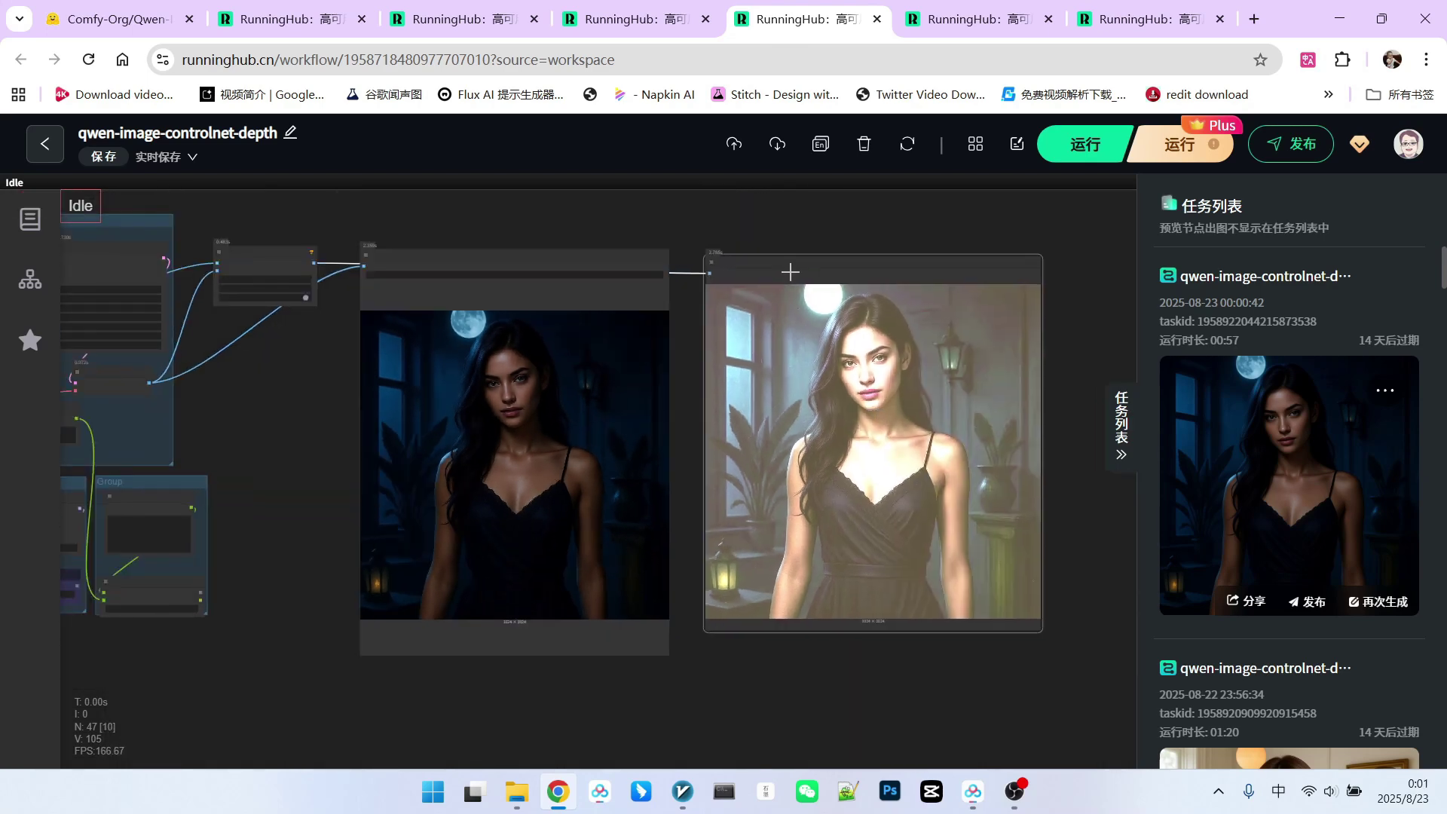
{"action": "left_click_drag", "start_coordinate": [811, 271], "coordinate": [791, 272]}
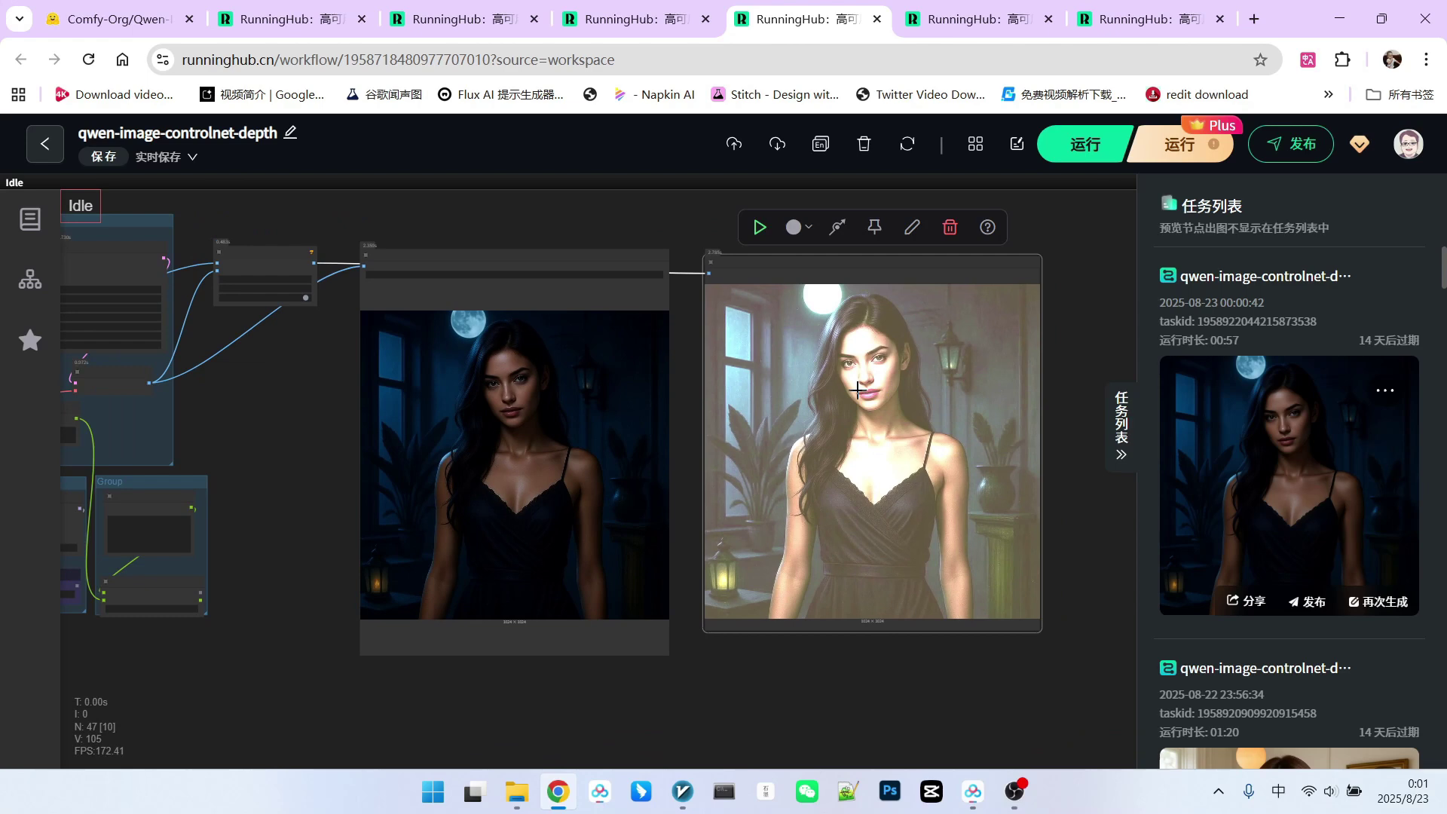
{"action": "key", "text": "ctrl+Tab"}
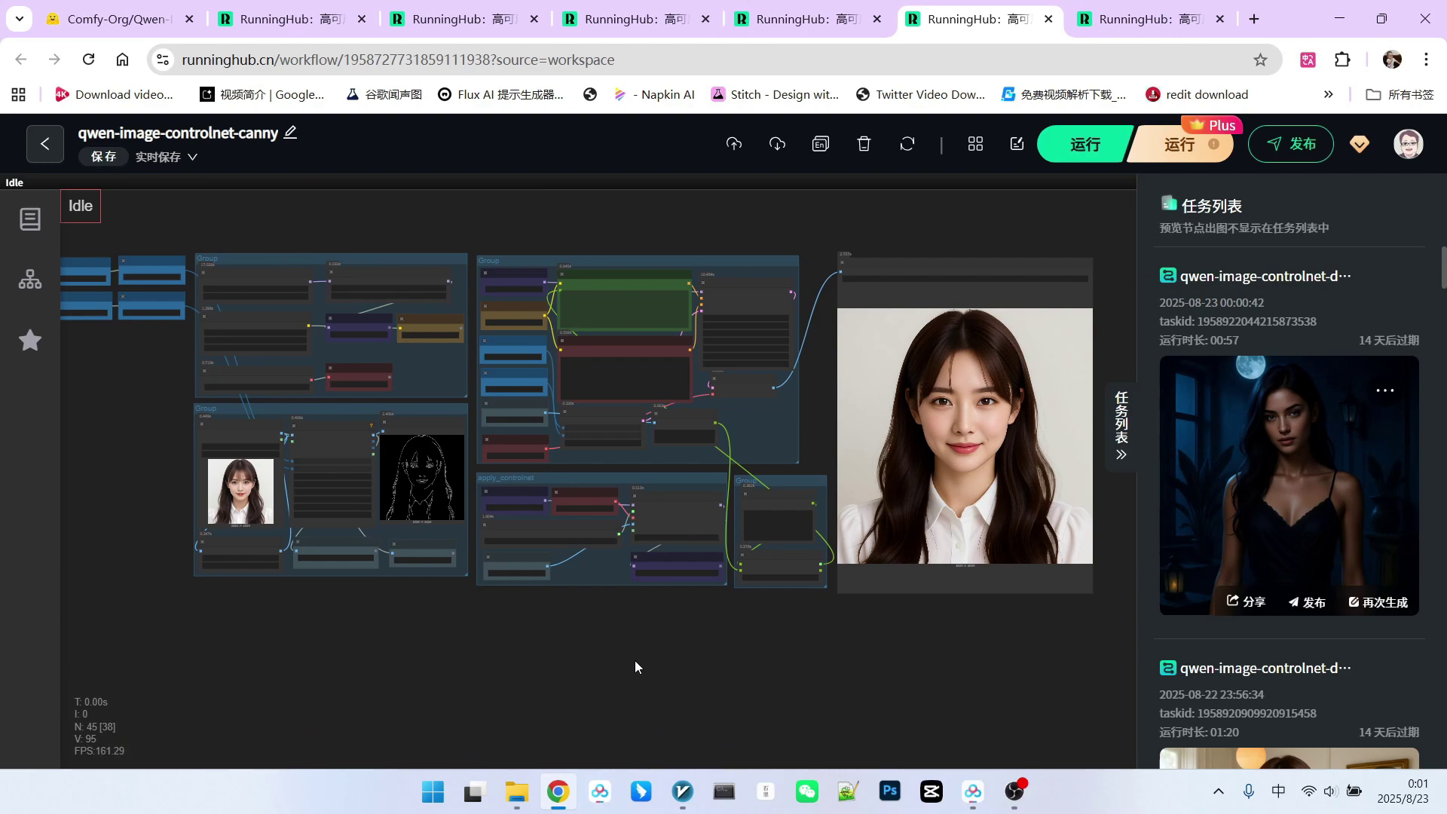
Step: Zoom in and select the ModelPatchLoader and AIO Aux Preprocessor nodes of the canny workflow
{"action": "scroll", "coordinate": [659, 613], "scroll_direction": "up", "scroll_amount": 12}
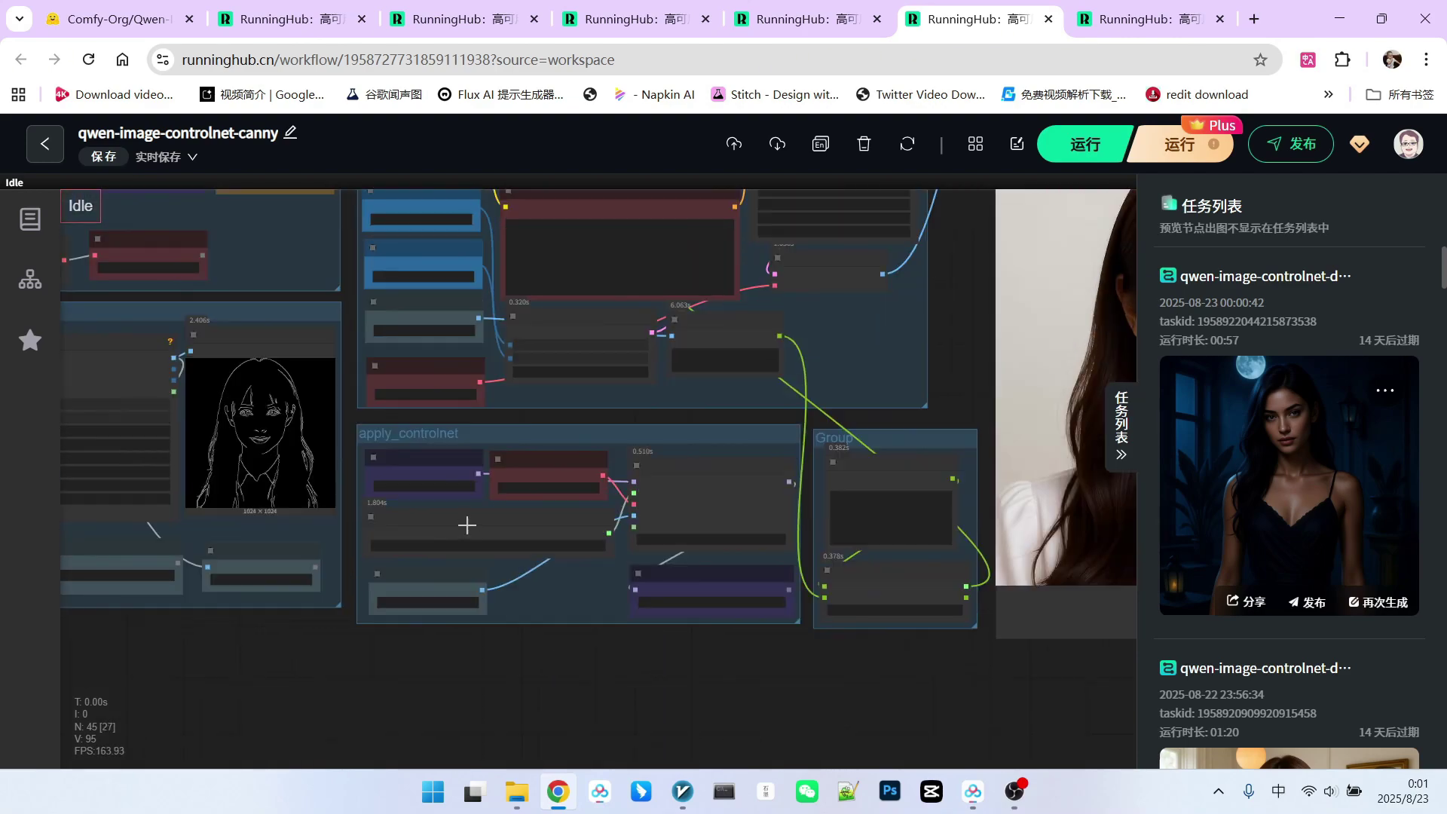
{"action": "scroll", "coordinate": [467, 526], "scroll_direction": "up", "scroll_amount": 2}
{"action": "left_click", "coordinate": [390, 557]}
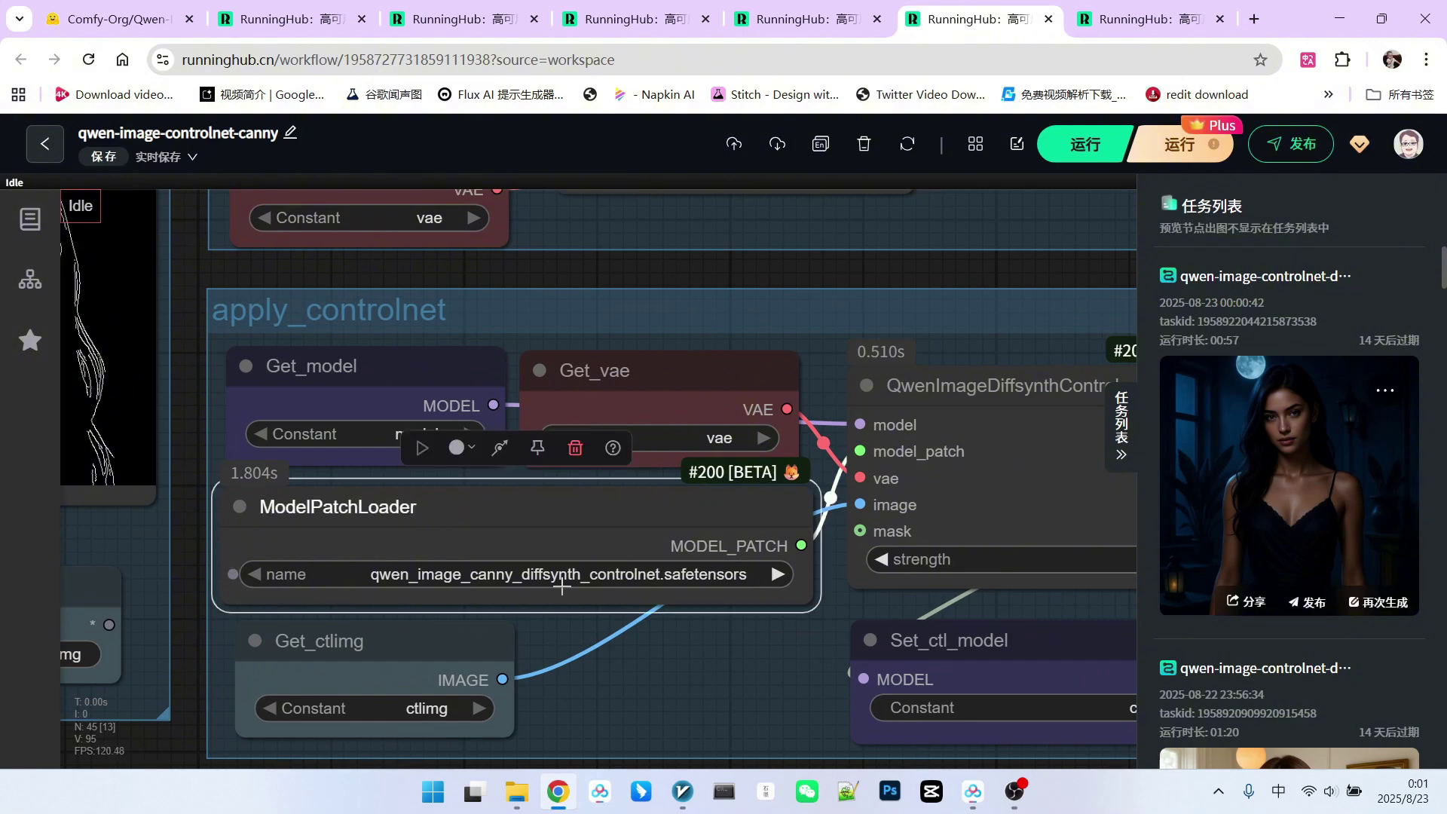
{"action": "scroll", "coordinate": [566, 562], "scroll_direction": "down", "scroll_amount": 6}
{"action": "scroll", "coordinate": [444, 592], "scroll_direction": "up", "scroll_amount": 7}
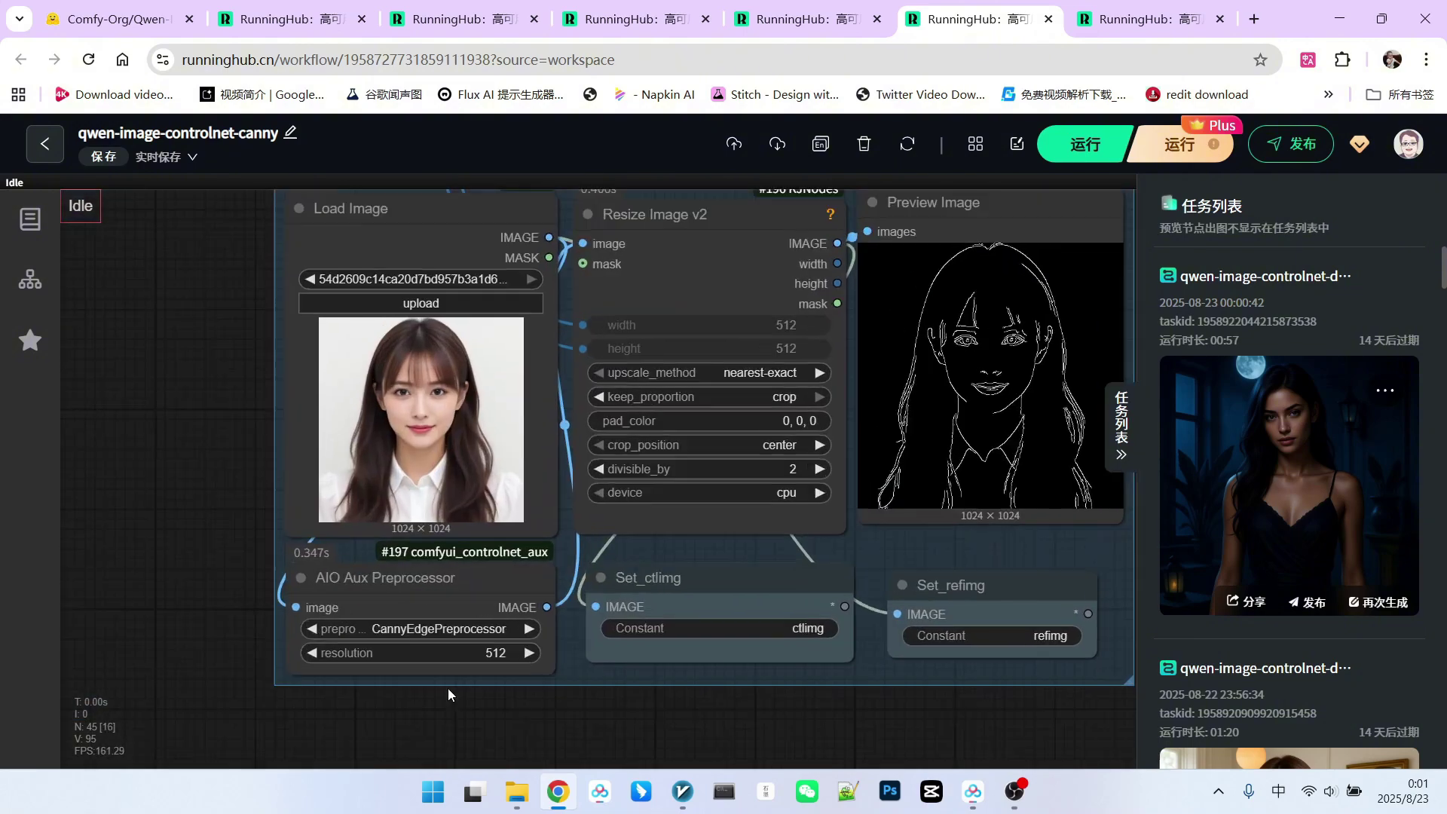
{"action": "left_click", "coordinate": [427, 572]}
{"action": "left_click_drag", "start_coordinate": [427, 573], "coordinate": [457, 571]}
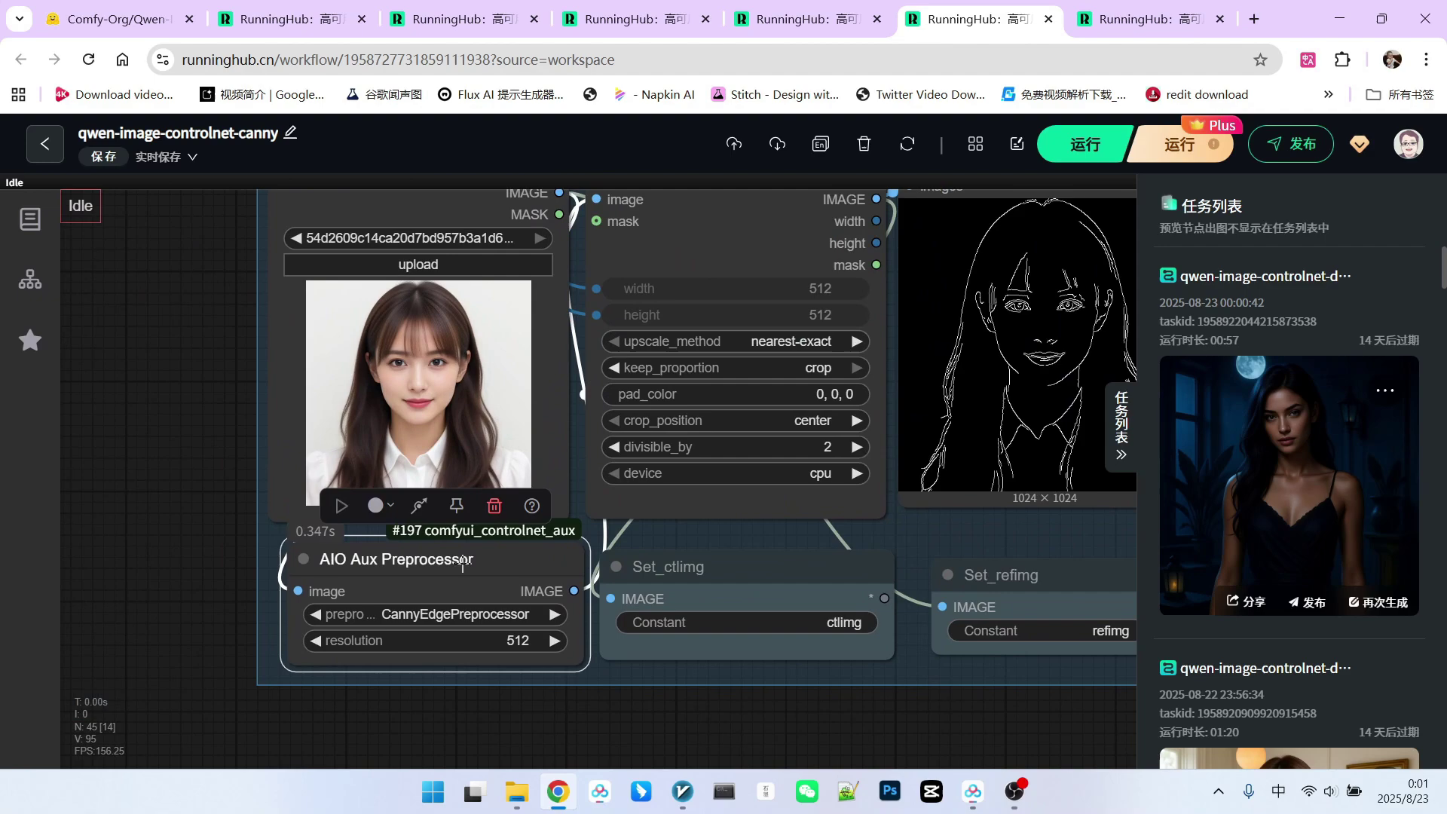
{"action": "scroll", "coordinate": [463, 559], "scroll_direction": "down", "scroll_amount": 3}
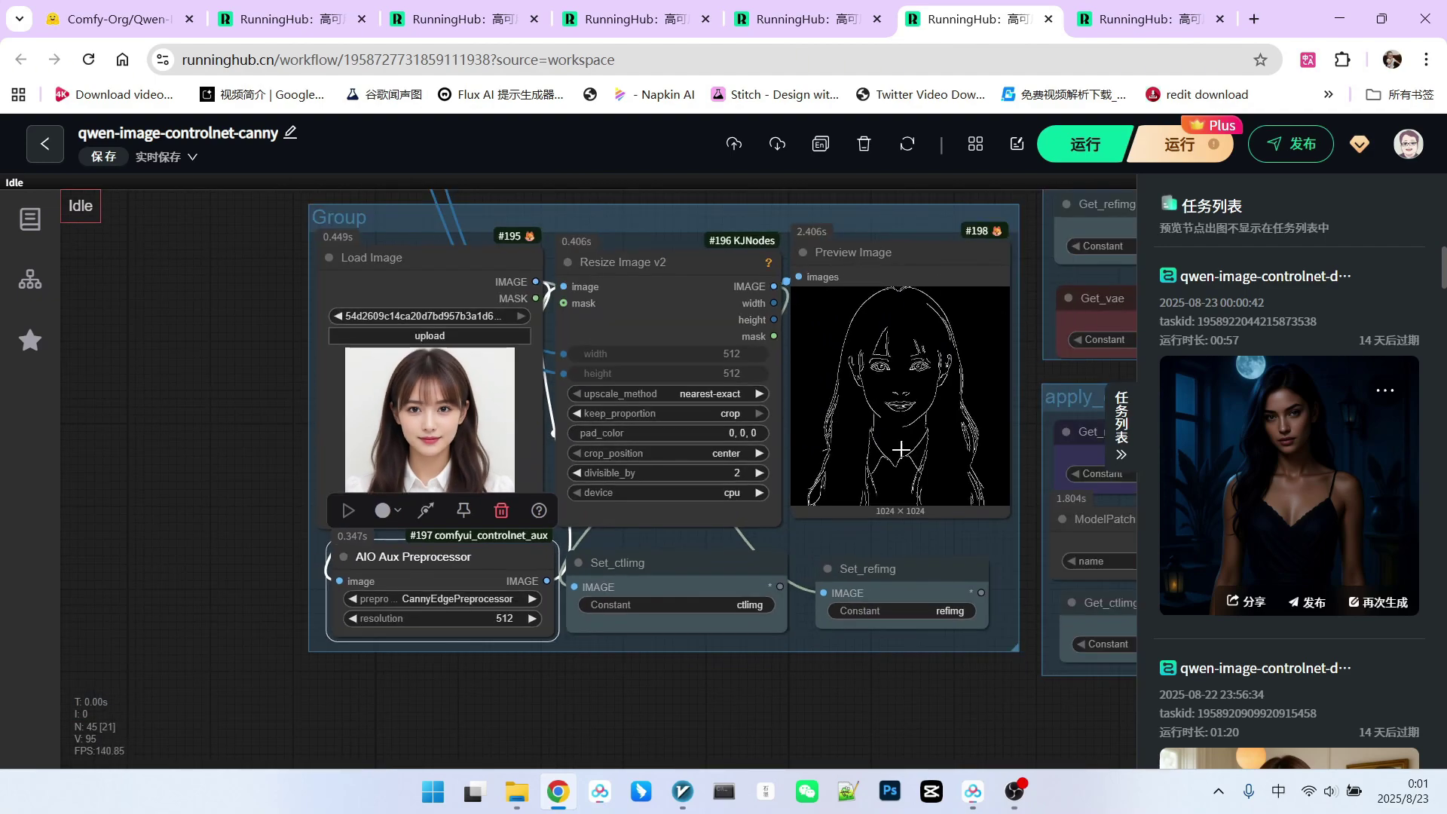
Step: Bring the apply_controlnet group into view and nudge its Get_model node left
{"action": "left_click_drag", "start_coordinate": [985, 652], "coordinate": [665, 522]}
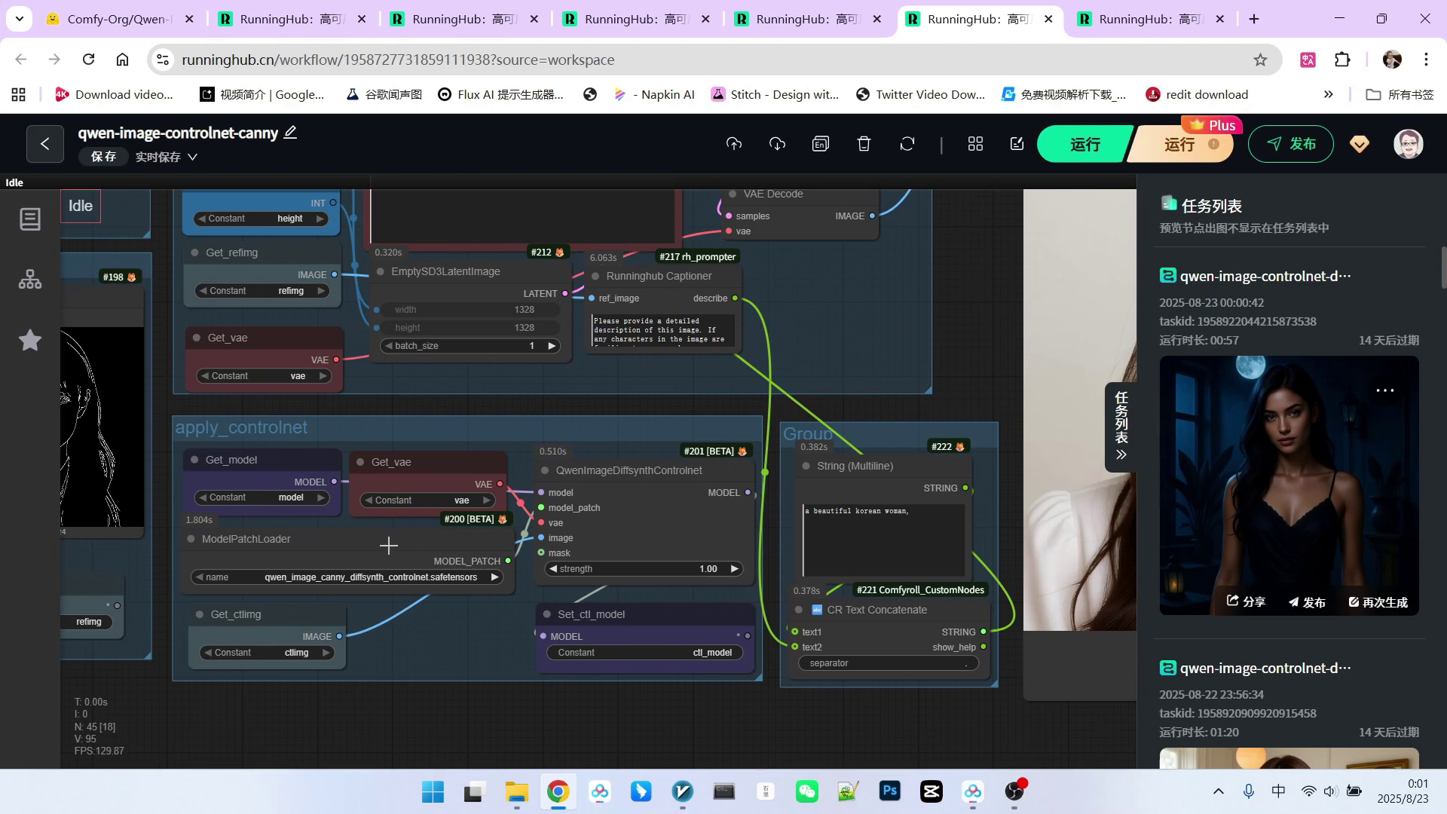
{"action": "left_click", "coordinate": [394, 539]}
{"action": "left_click_drag", "start_coordinate": [281, 454], "coordinate": [269, 451]}
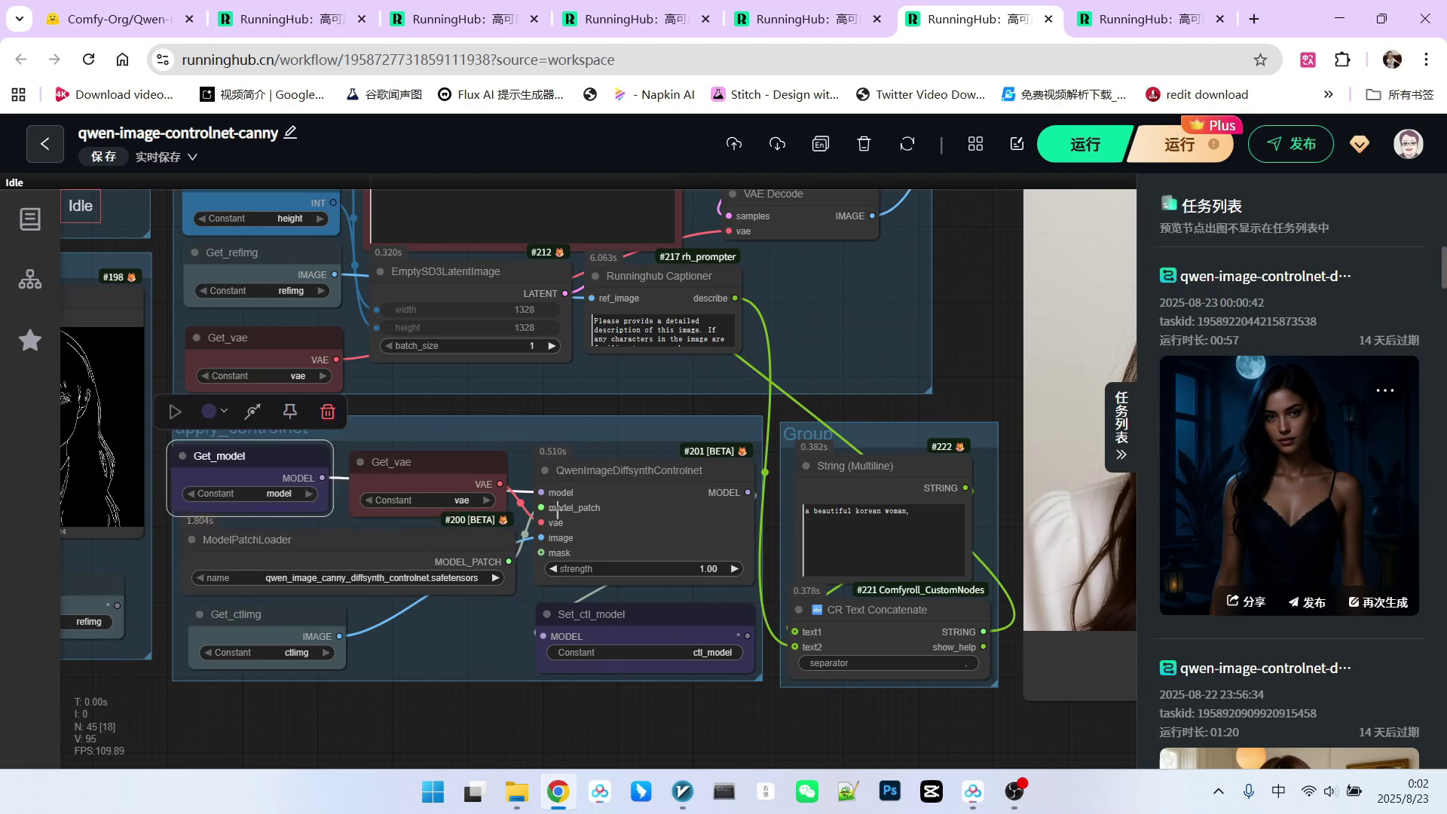
{"action": "scroll", "coordinate": [856, 386], "scroll_direction": "down", "scroll_amount": 4}
{"action": "scroll", "coordinate": [773, 386], "scroll_direction": "down", "scroll_amount": 2}
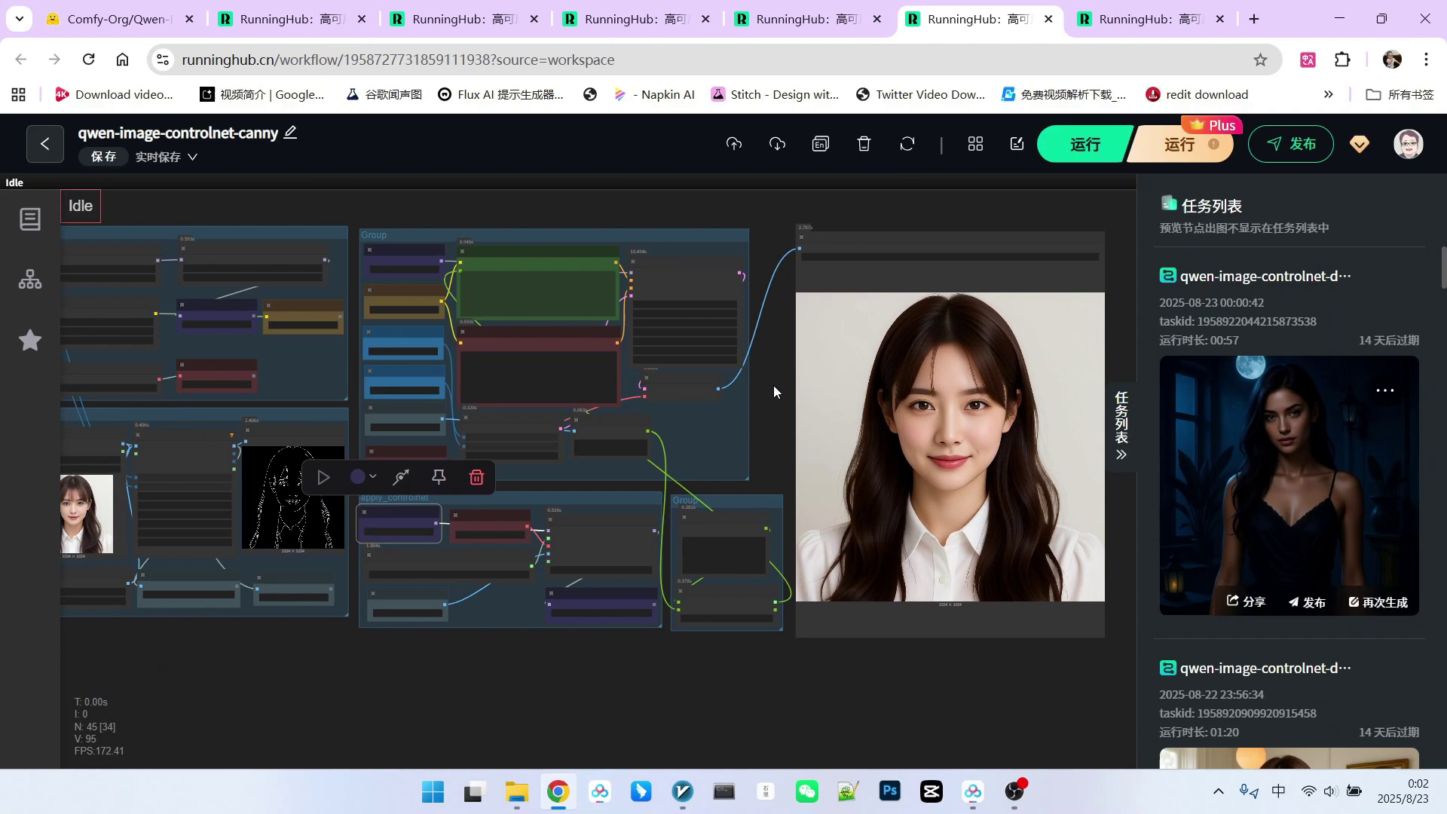
{"action": "left_click_drag", "start_coordinate": [575, 479], "coordinate": [730, 470]}
Step: Centre the generated canny portrait preview and survey the surrounding node groups
{"action": "scroll", "coordinate": [188, 516], "scroll_direction": "up", "scroll_amount": 10}
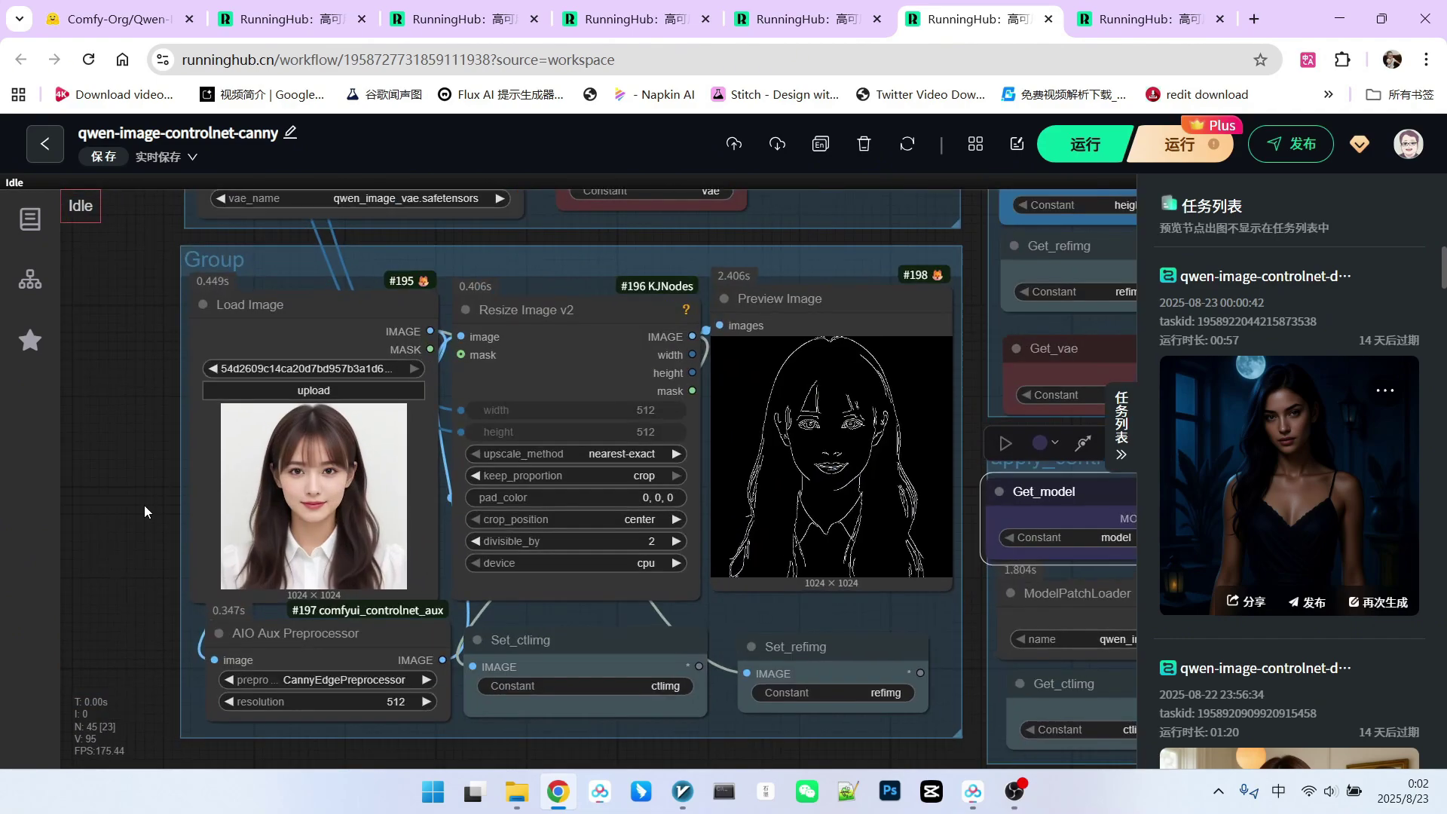
{"action": "scroll", "coordinate": [392, 474], "scroll_direction": "down", "scroll_amount": 5}
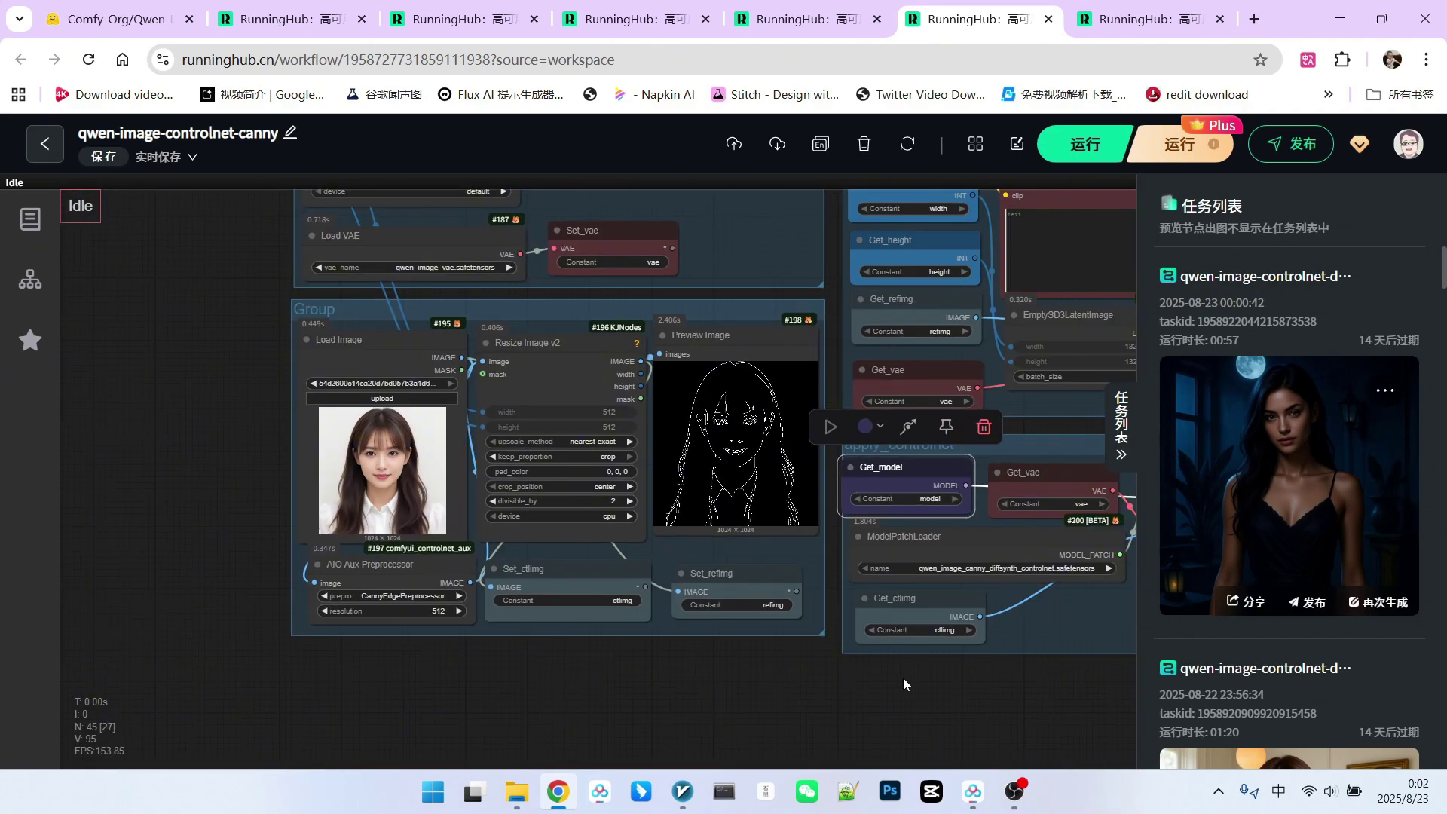
{"action": "left_click_drag", "start_coordinate": [904, 682], "coordinate": [204, 726]}
{"action": "left_click_drag", "start_coordinate": [895, 728], "coordinate": [575, 759]}
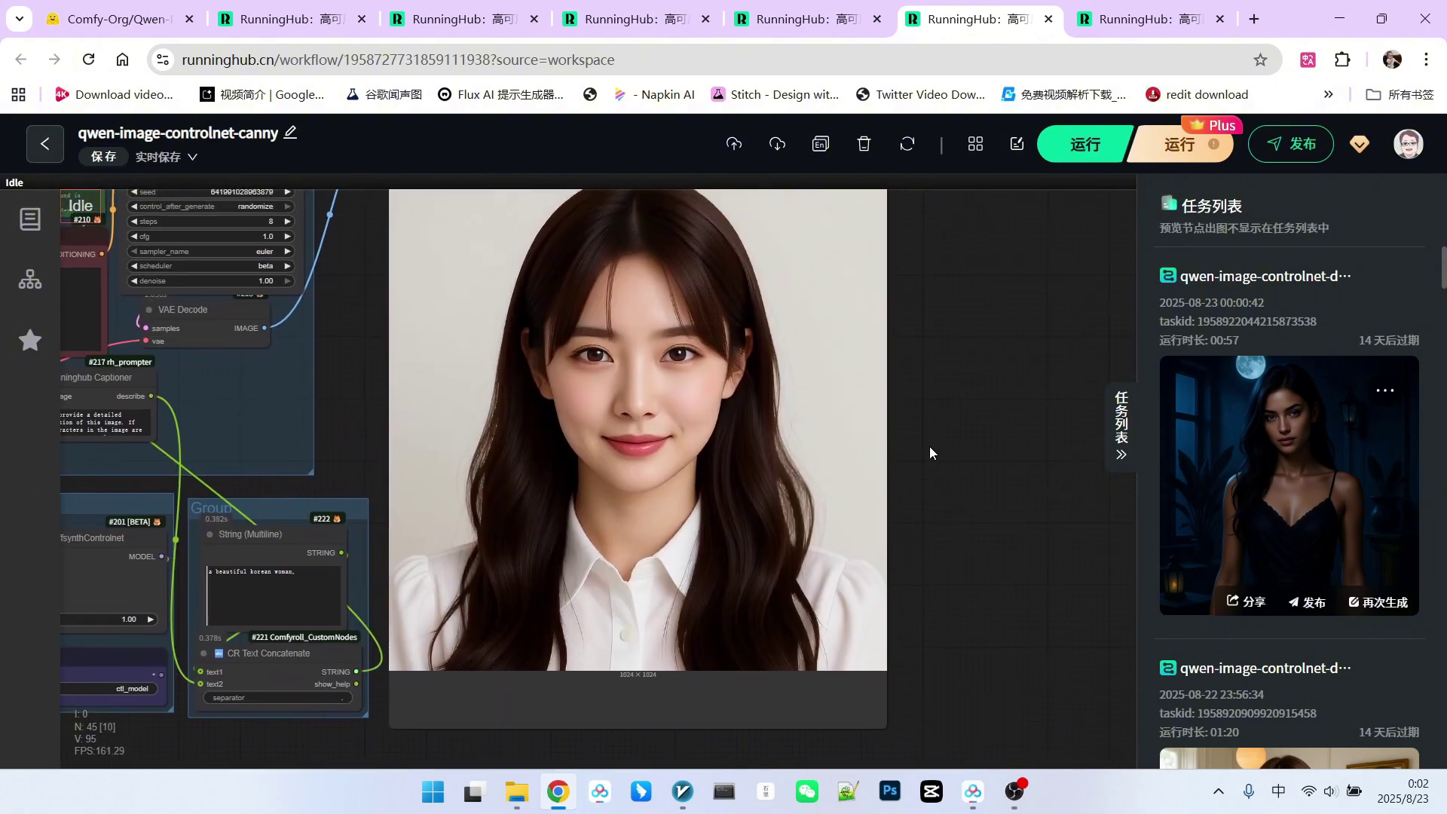
{"action": "left_click_drag", "start_coordinate": [933, 449], "coordinate": [965, 512]}
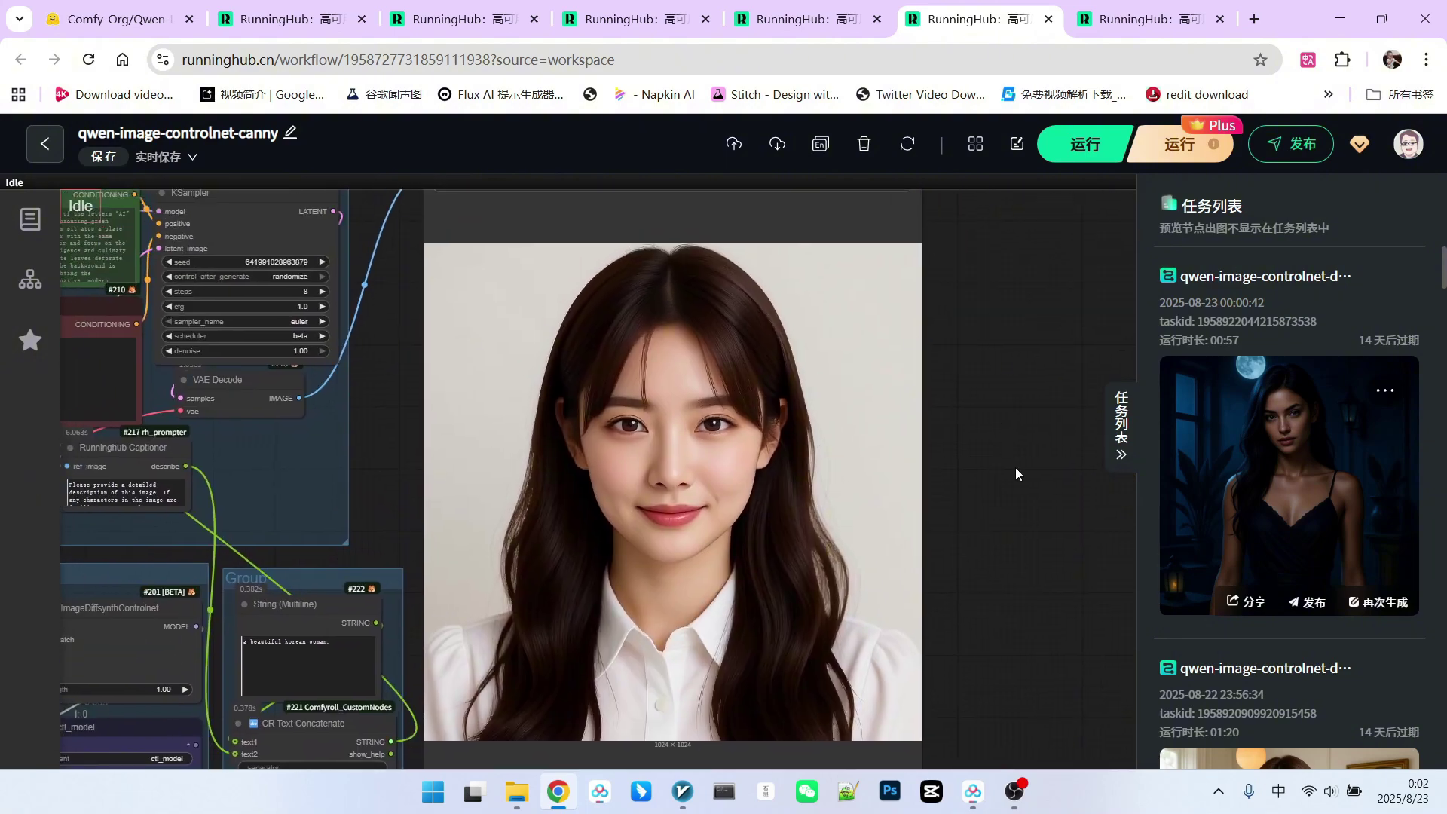
{"action": "scroll", "coordinate": [986, 383], "scroll_direction": "down", "scroll_amount": 5}
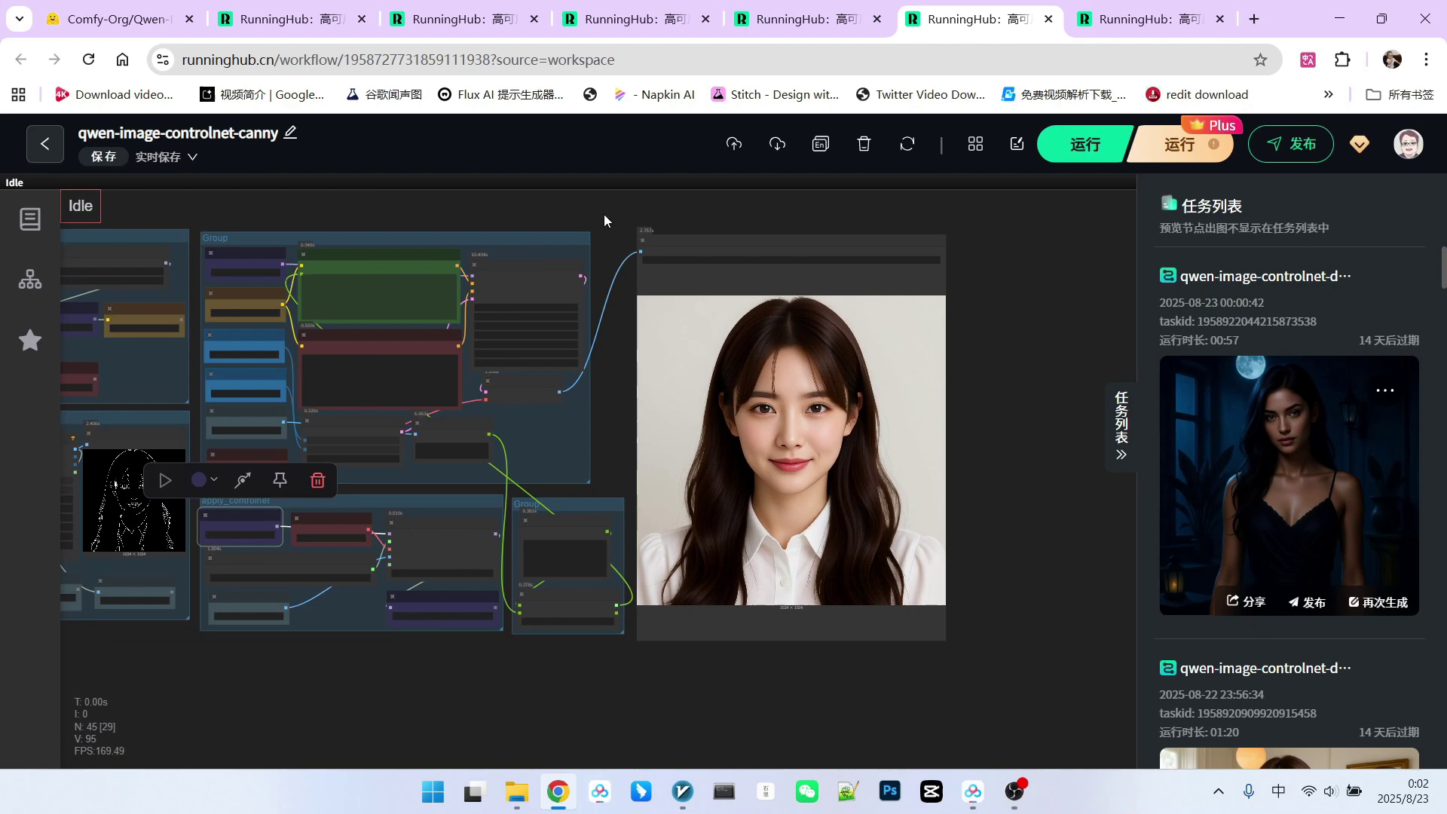
{"action": "left_click_drag", "start_coordinate": [575, 205], "coordinate": [808, 247]}
{"action": "scroll", "coordinate": [748, 215], "scroll_direction": "down", "scroll_amount": 1}
{"action": "scroll", "coordinate": [808, 247], "scroll_direction": "down", "scroll_amount": 1}
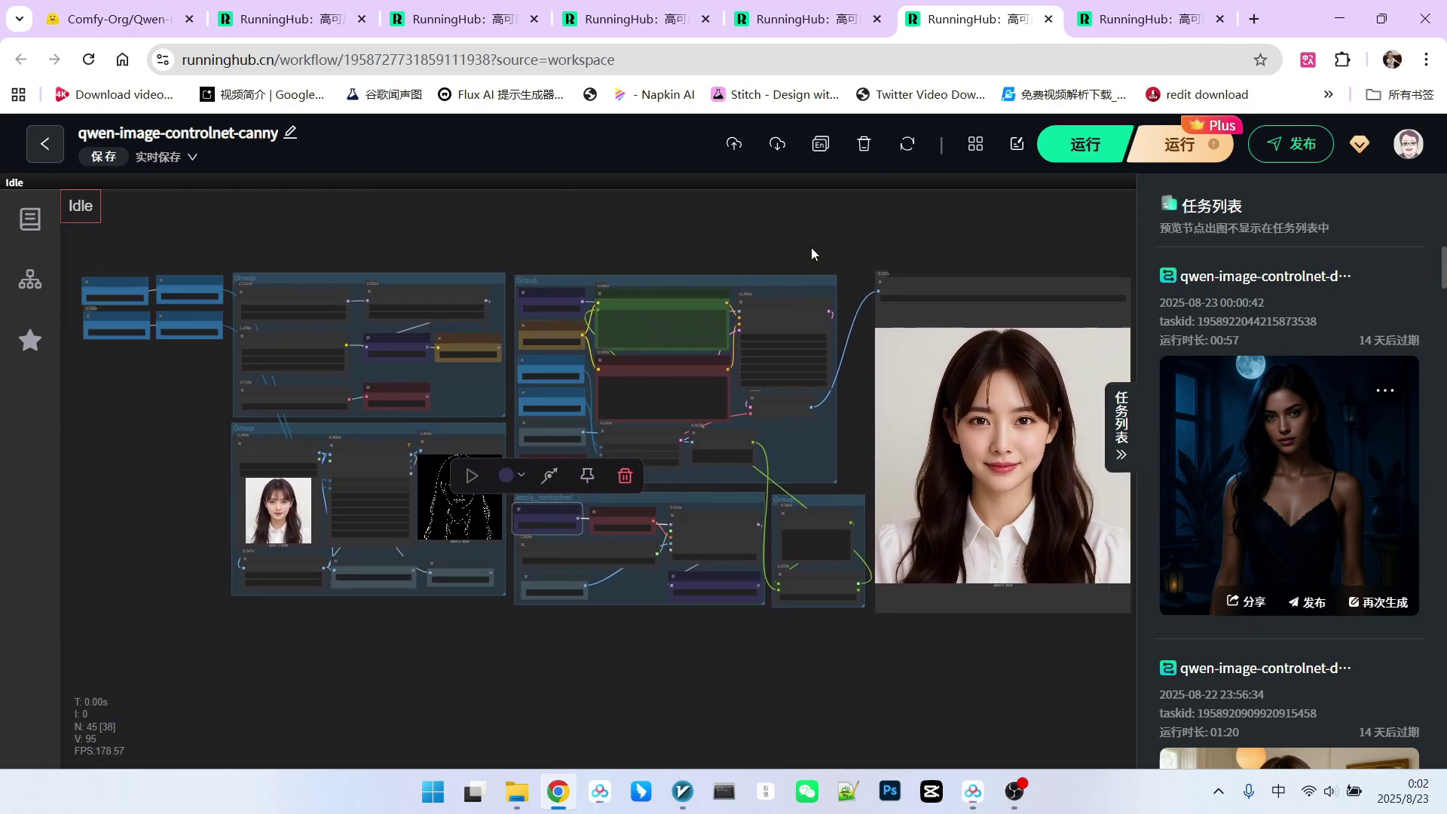
{"action": "left_click_drag", "start_coordinate": [969, 449], "coordinate": [886, 441]}
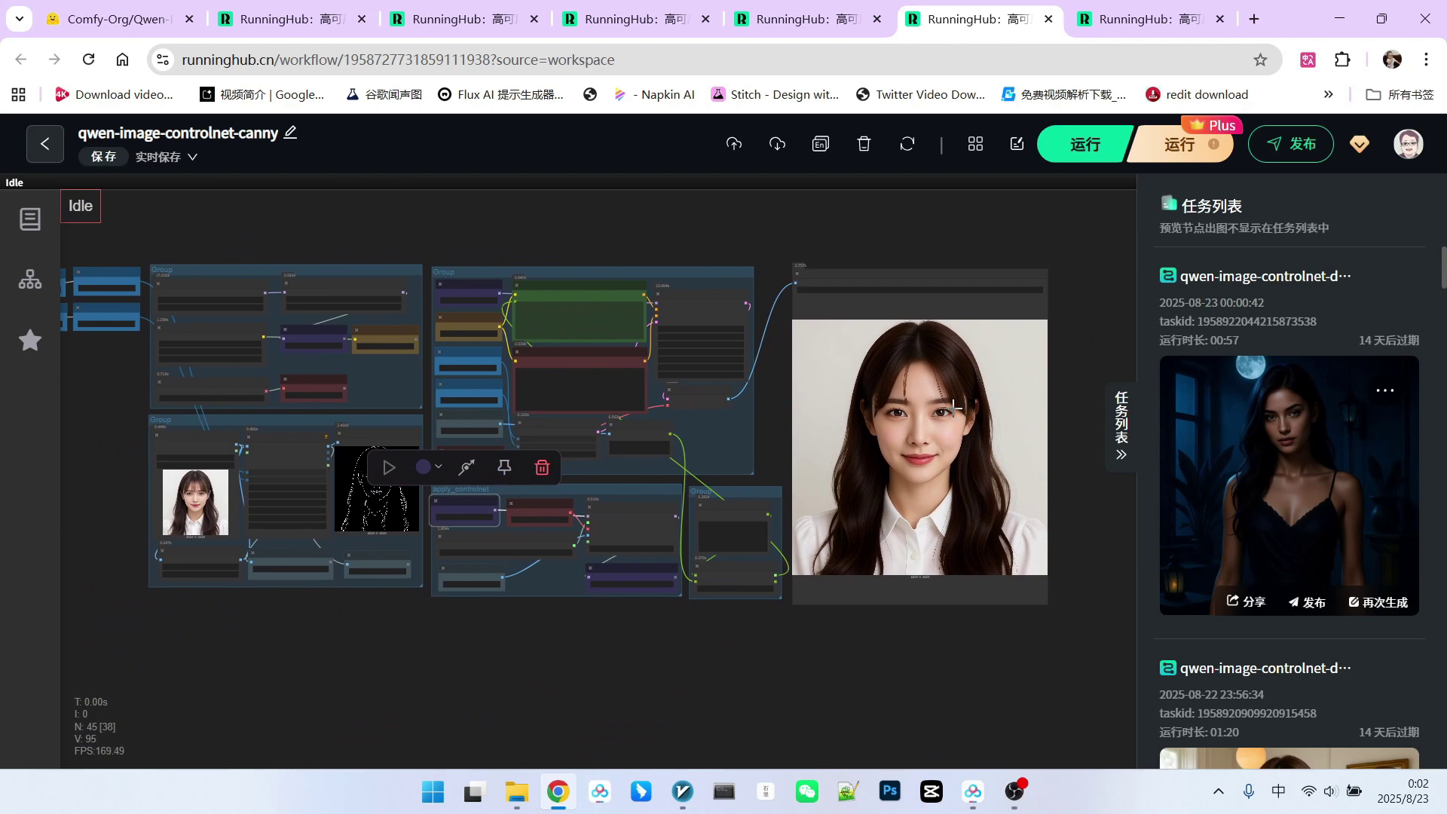
Step: Switch to the qwen-image-controlnet-inpaint workflow and zoom onto its hand-masked 1024×1024 Load Image
{"action": "left_click", "coordinate": [1142, 19]}
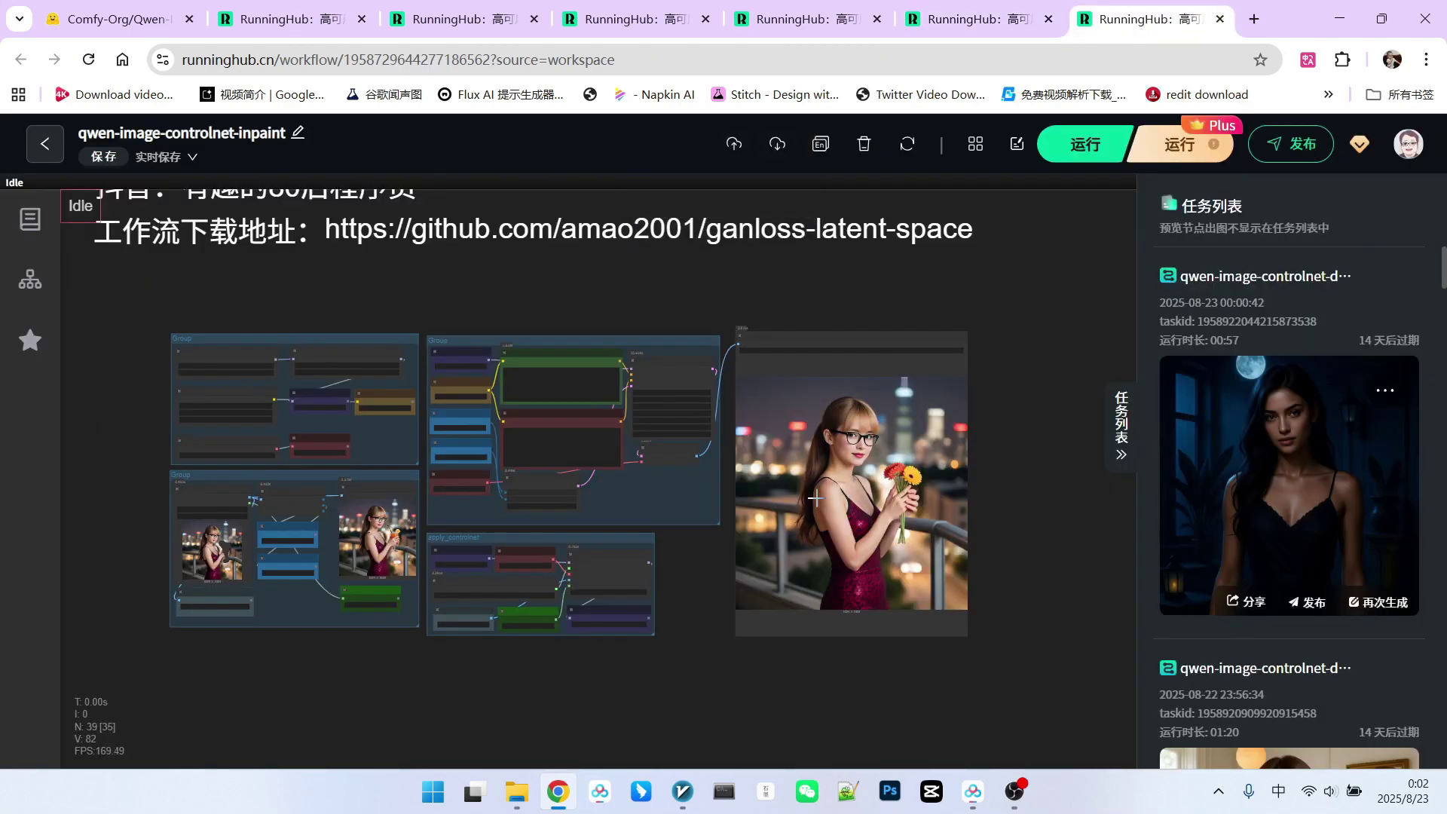
{"action": "left_click_drag", "start_coordinate": [472, 310], "coordinate": [517, 296]}
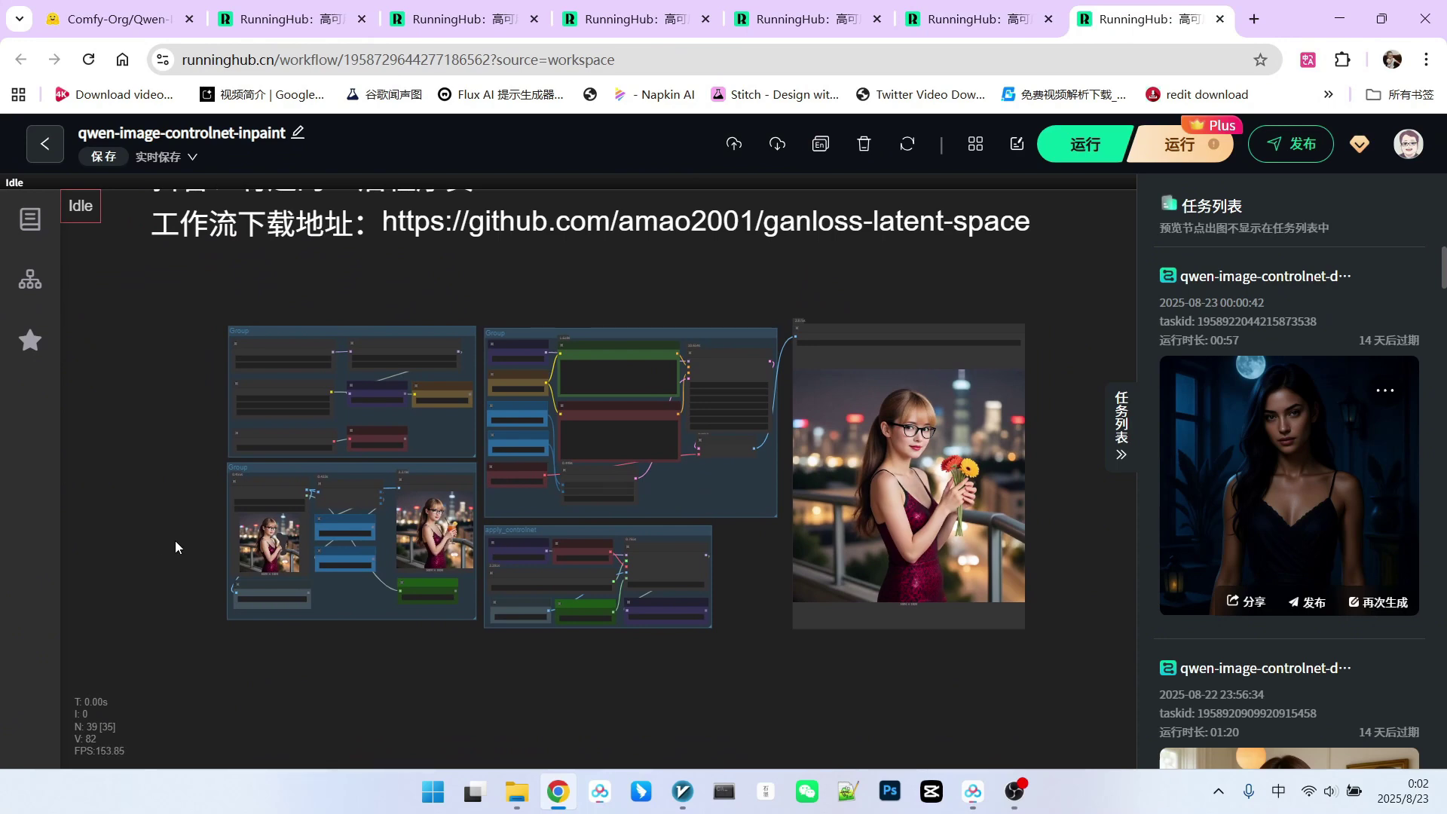
{"action": "scroll", "coordinate": [206, 546], "scroll_direction": "up", "scroll_amount": 3}
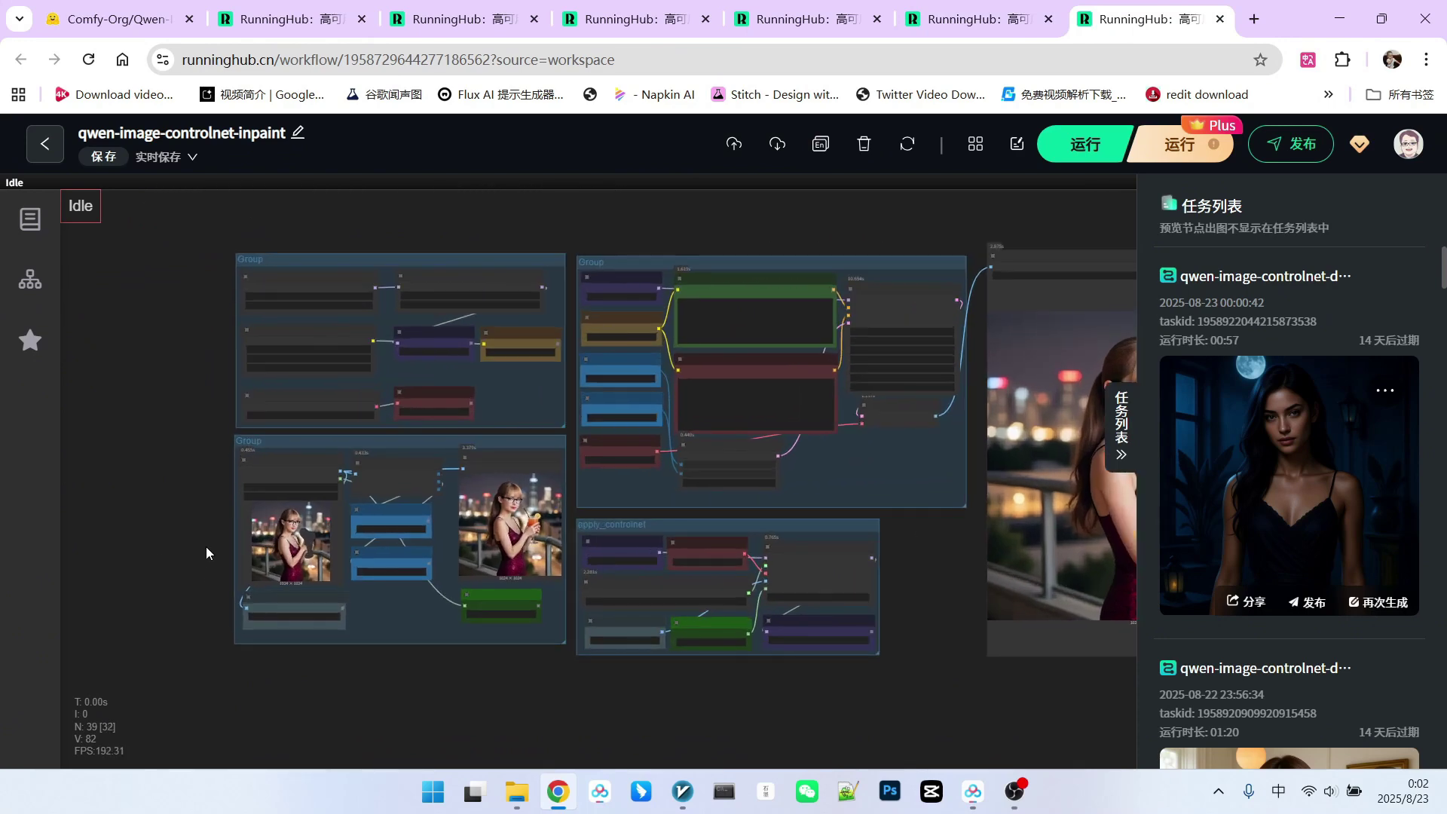
{"action": "left_click", "coordinate": [256, 438]}
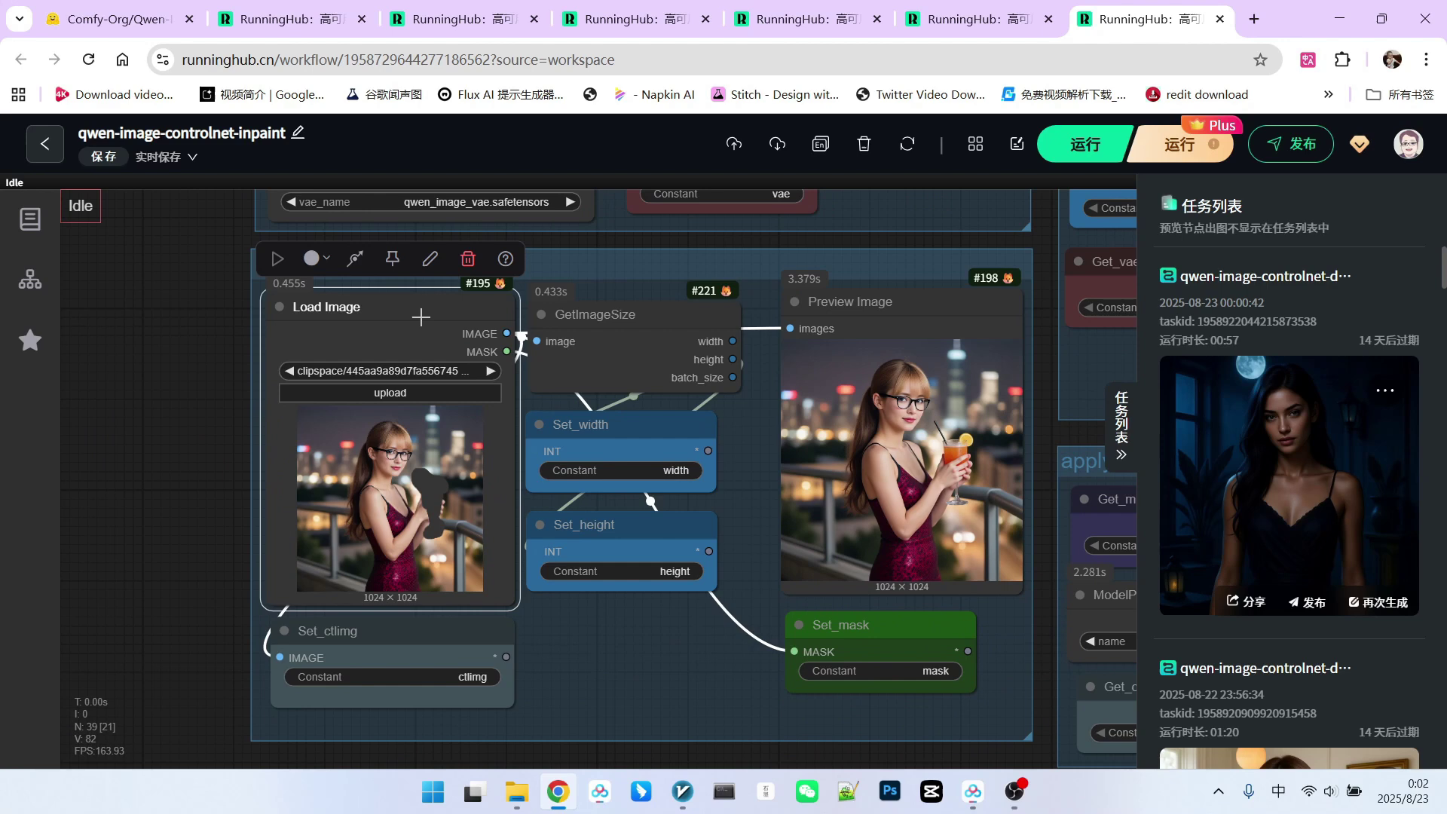
{"action": "scroll", "coordinate": [403, 345], "scroll_direction": "up", "scroll_amount": 2}
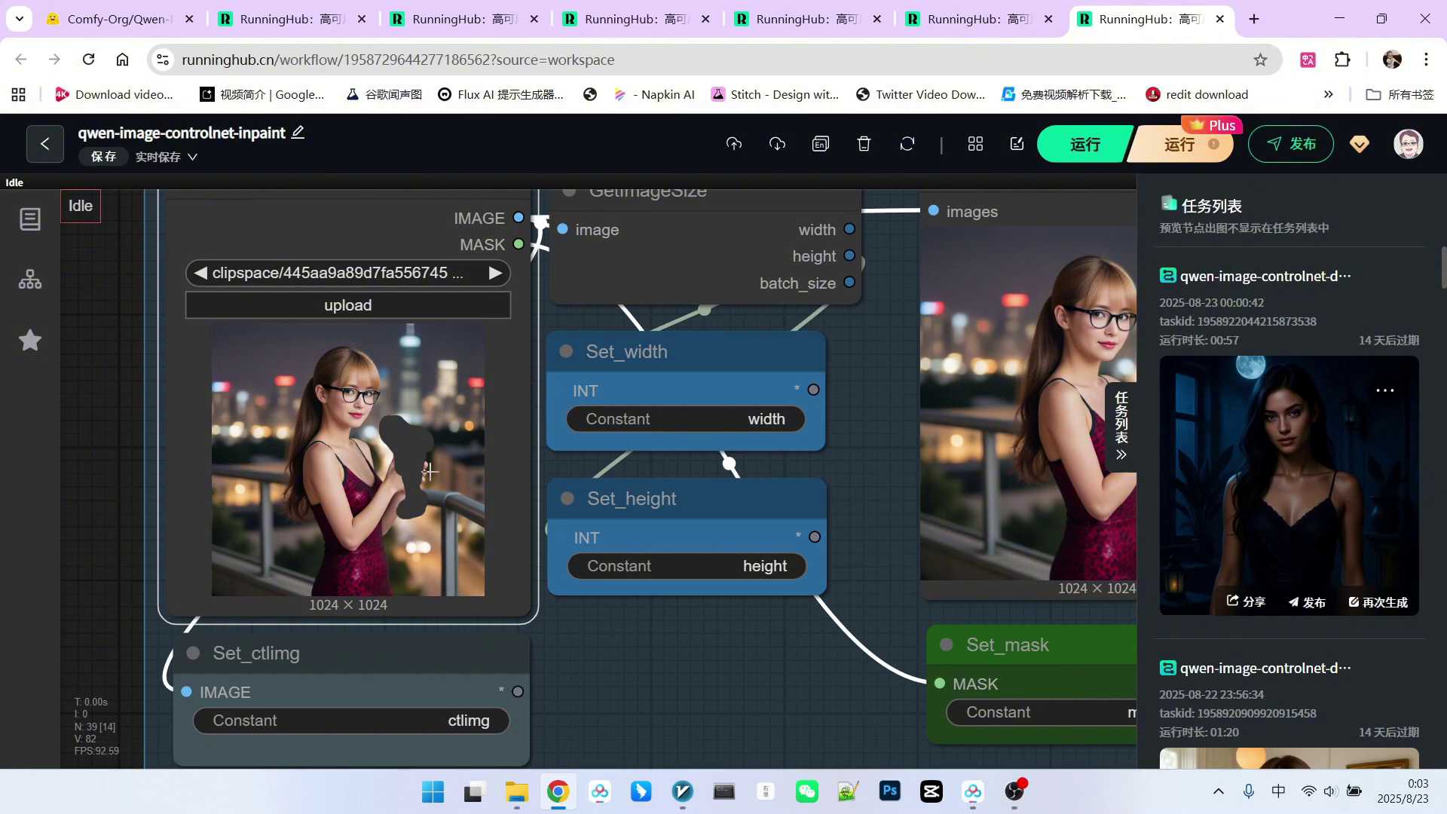
{"action": "scroll", "coordinate": [403, 438], "scroll_direction": "up", "scroll_amount": 1}
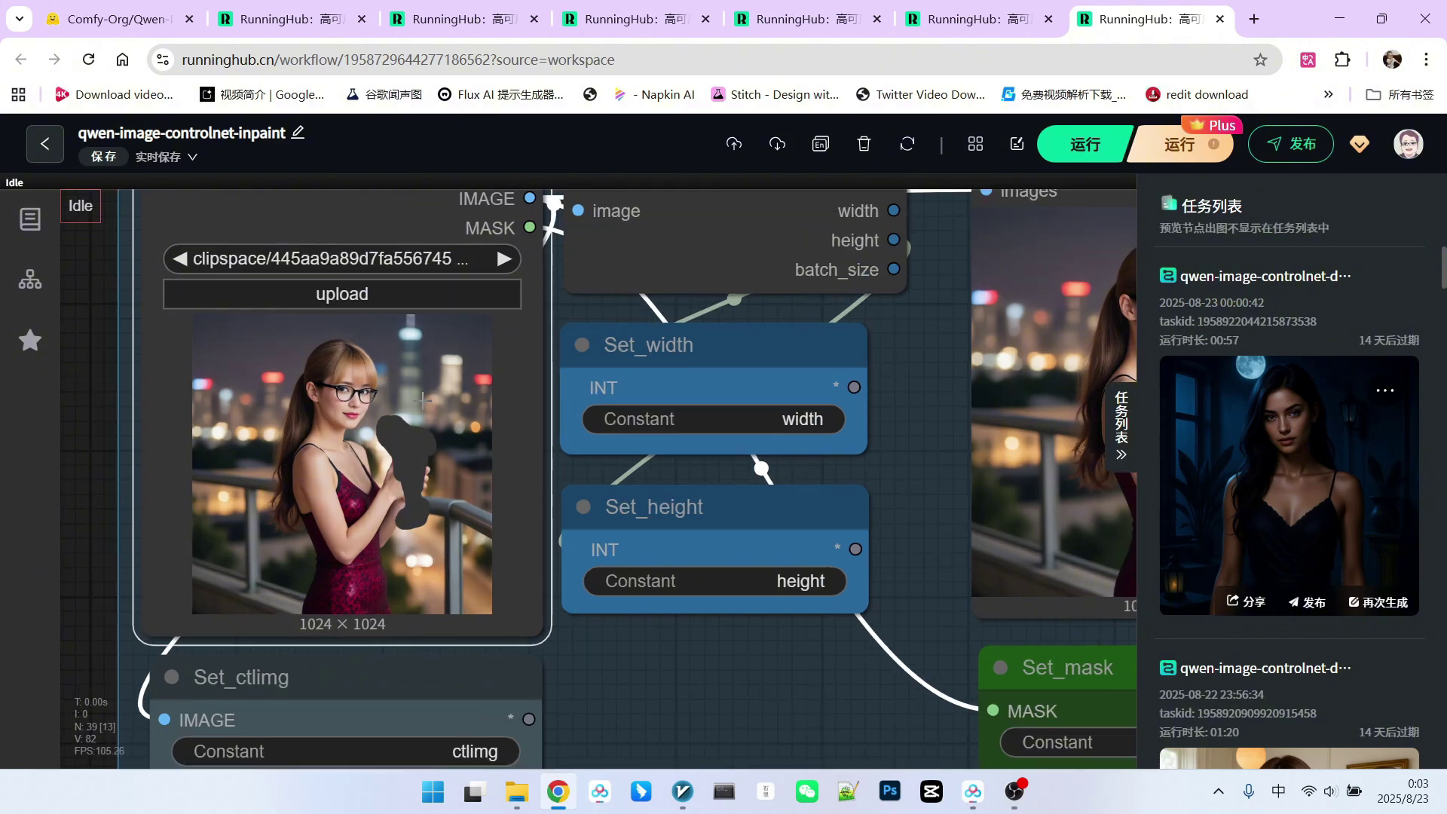
{"action": "right_click", "coordinate": [414, 369]}
{"action": "scroll", "coordinate": [516, 648], "scroll_direction": "down", "scroll_amount": 3}
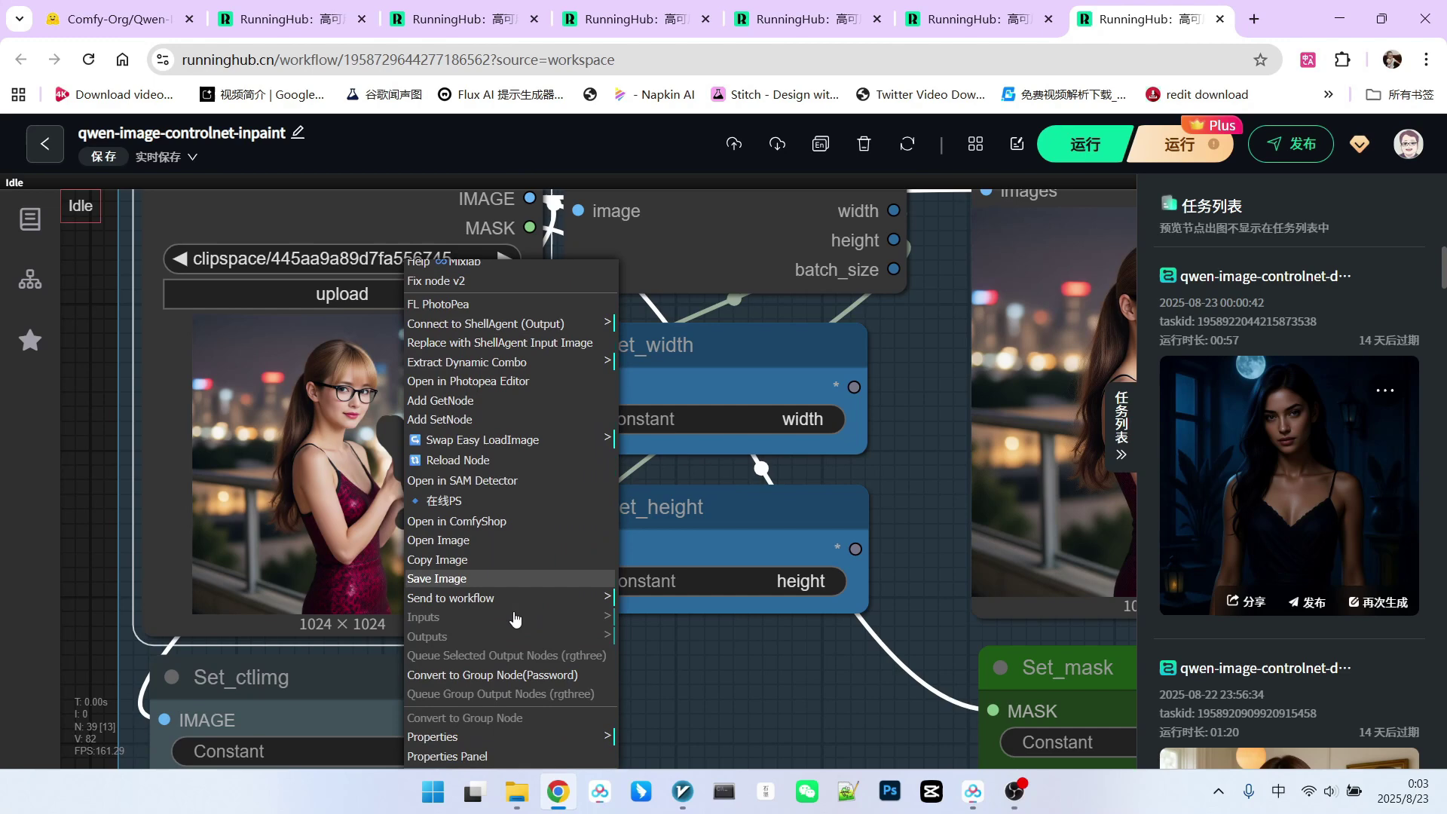
{"action": "scroll", "coordinate": [515, 531], "scroll_direction": "down", "scroll_amount": 4}
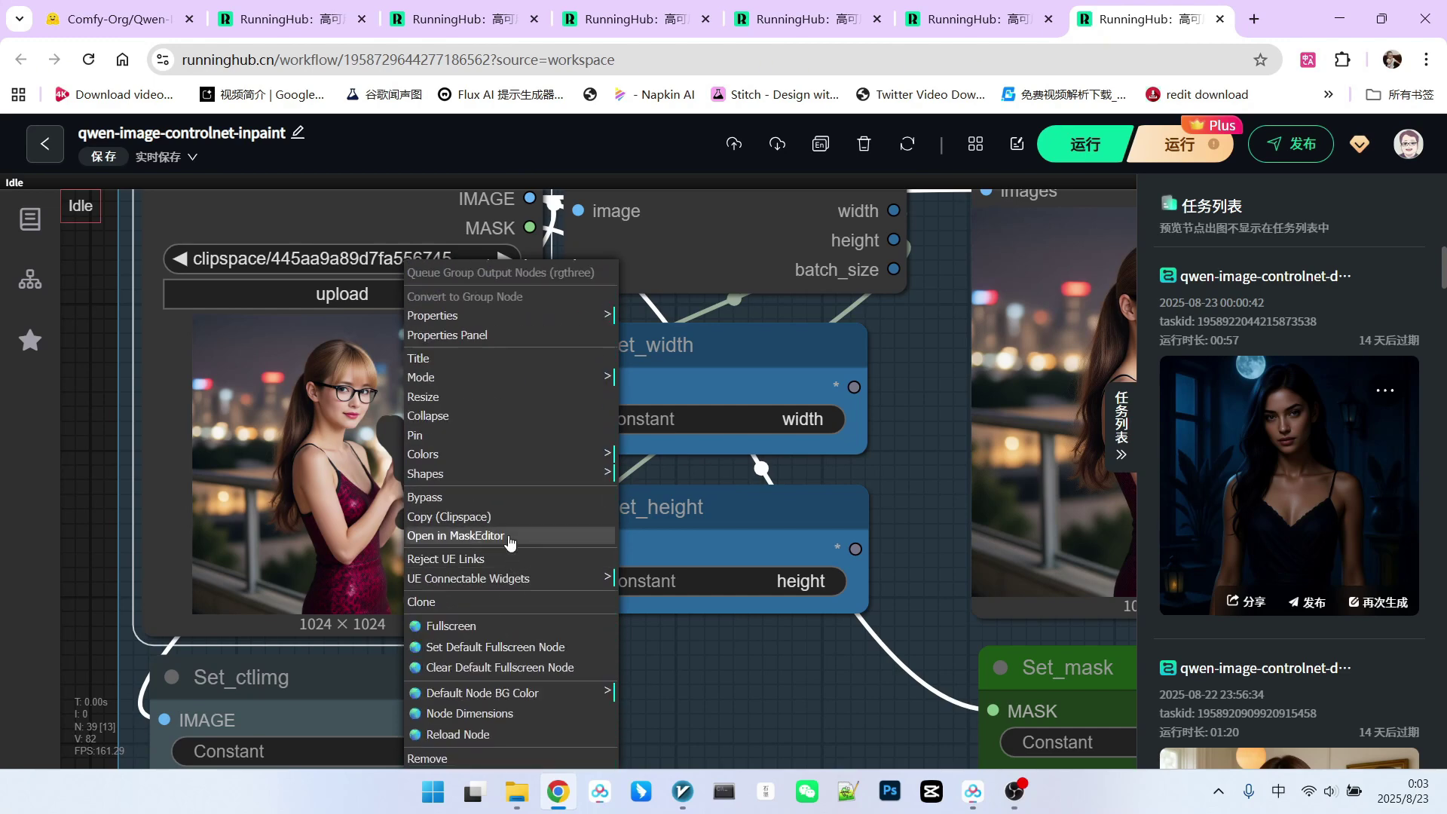
{"action": "left_click", "coordinate": [507, 540]}
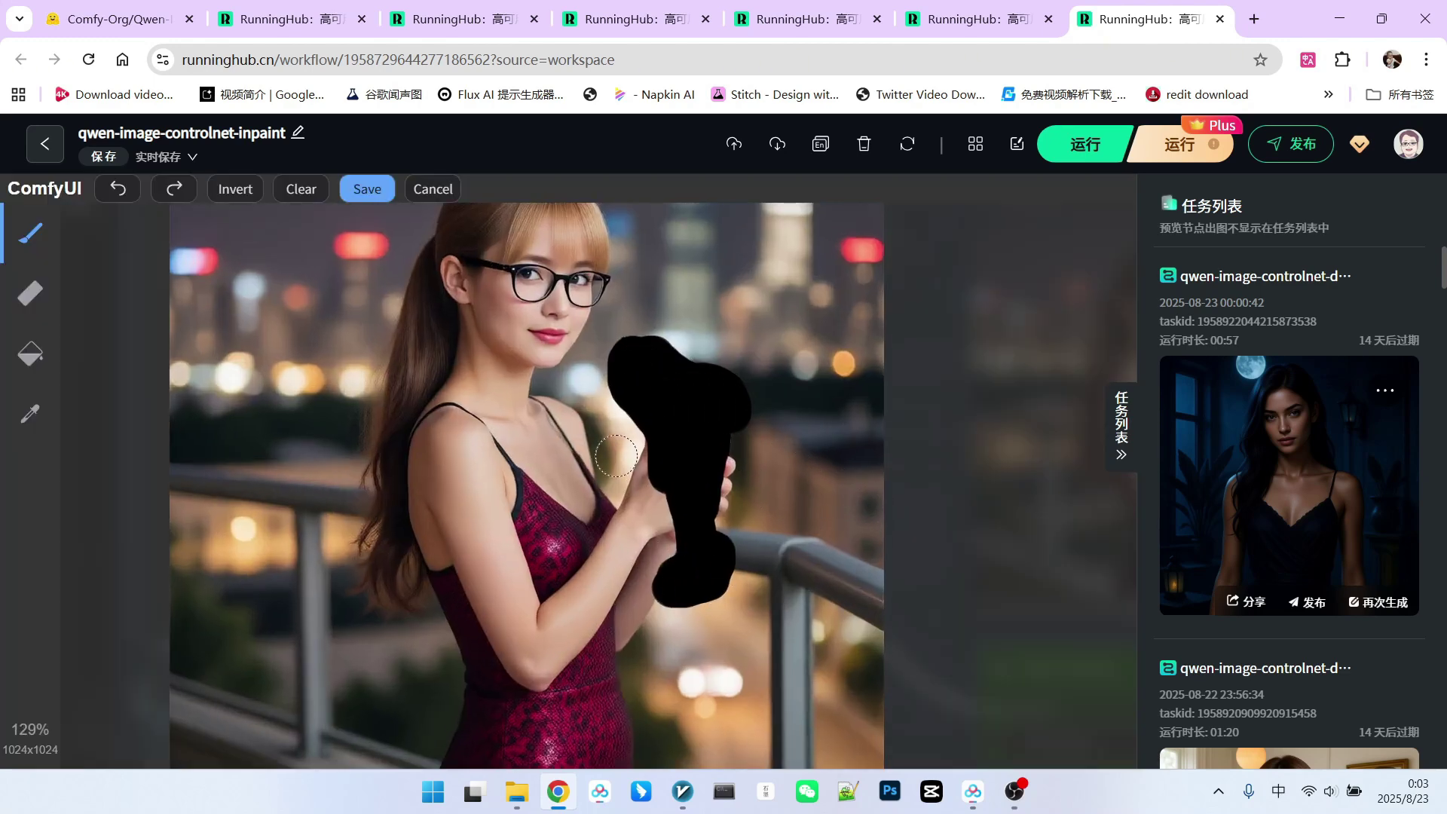
{"action": "key", "text": "Escape"}
{"action": "scroll", "coordinate": [686, 507], "scroll_direction": "down", "scroll_amount": 2}
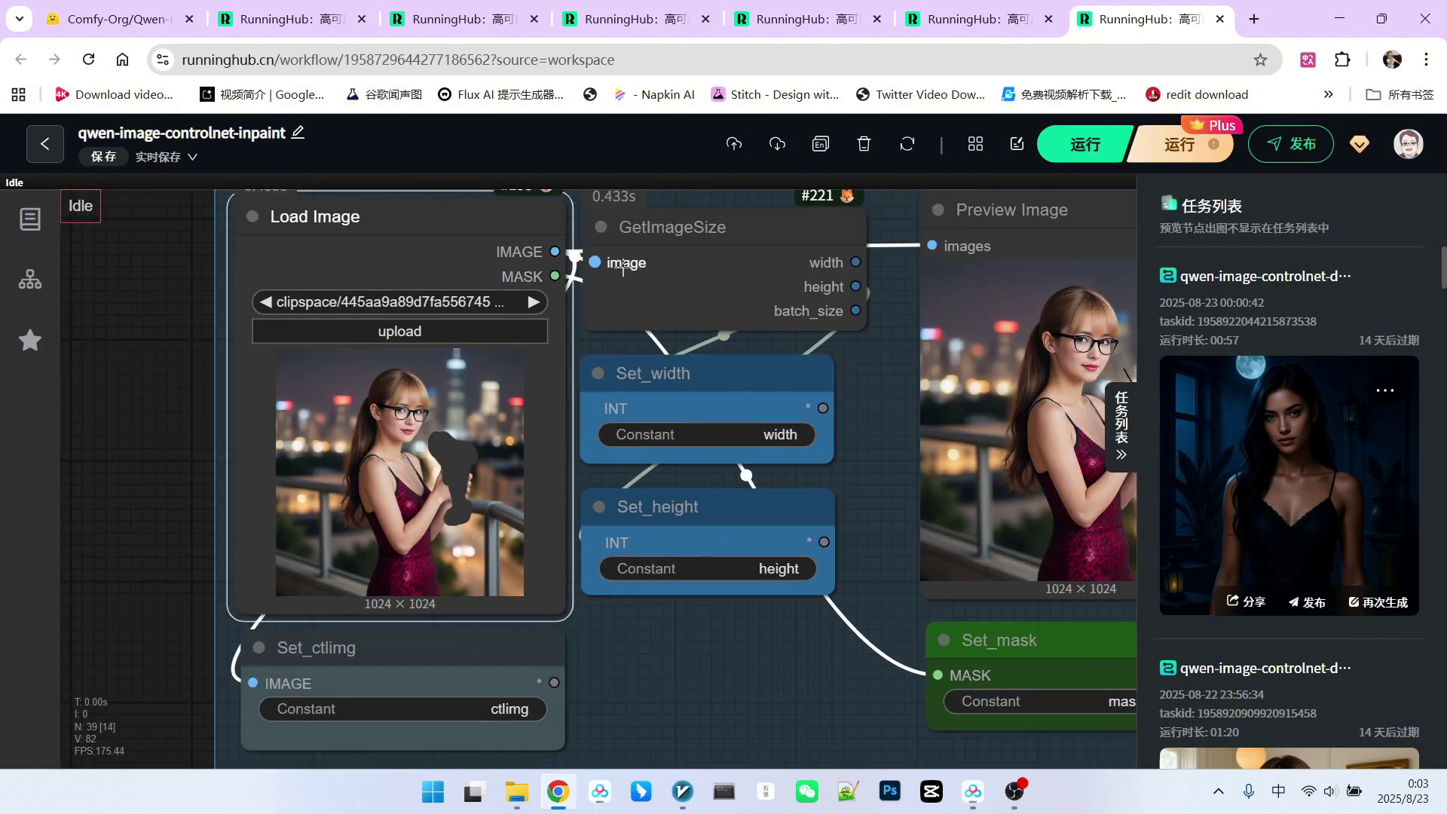
Step: Pan and zoom across the model loader nodes and back to the Load Image node
{"action": "left_click_drag", "start_coordinate": [875, 402], "coordinate": [713, 399]}
{"action": "scroll", "coordinate": [596, 344], "scroll_direction": "down", "scroll_amount": 2}
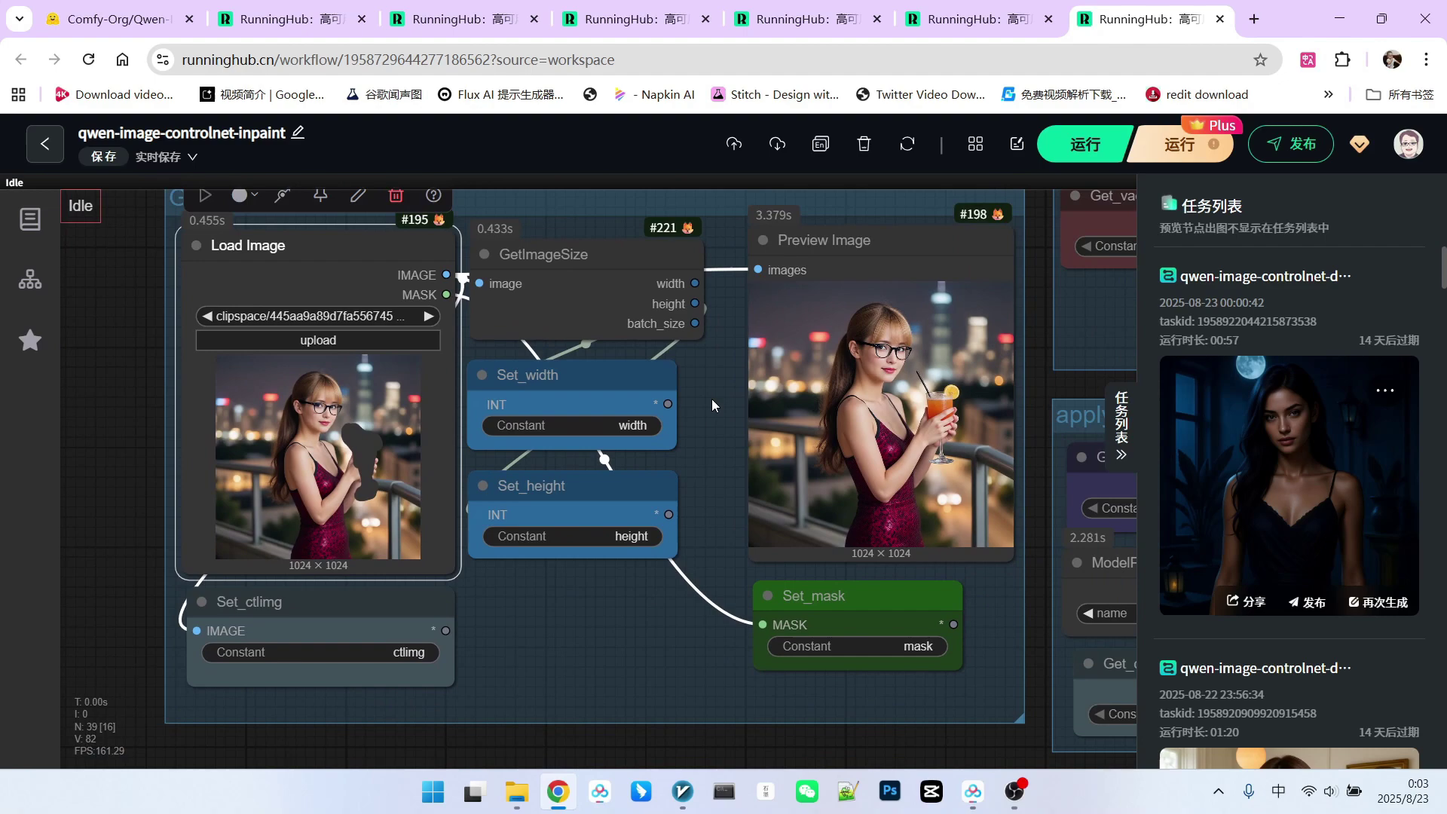
{"action": "left_click_drag", "start_coordinate": [596, 345], "coordinate": [951, 631]}
{"action": "scroll", "coordinate": [441, 477], "scroll_direction": "down", "scroll_amount": 2}
{"action": "scroll", "coordinate": [430, 485], "scroll_direction": "up", "scroll_amount": 2}
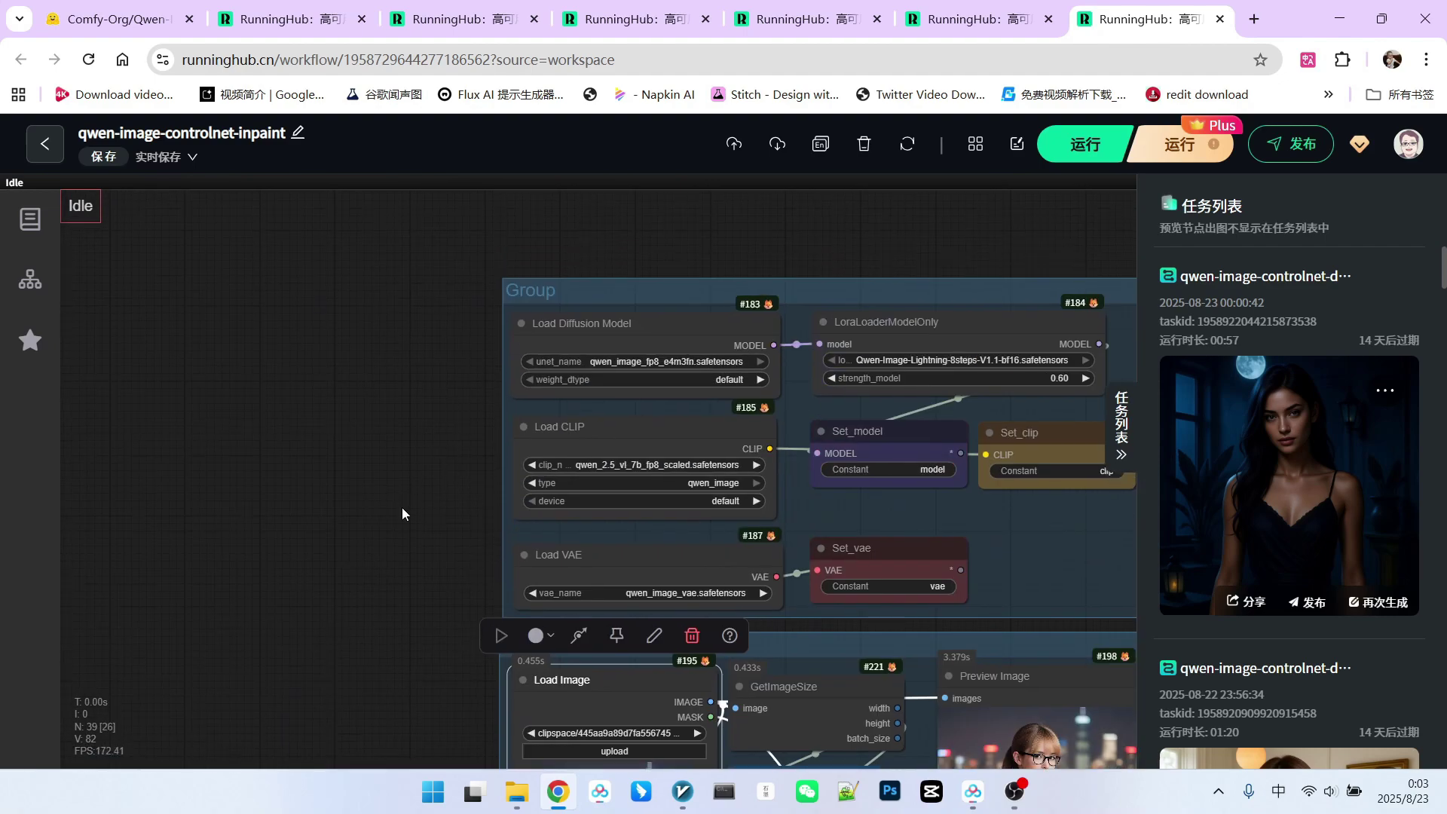
{"action": "left_click_drag", "start_coordinate": [403, 514], "coordinate": [303, 134]}
{"action": "scroll", "coordinate": [799, 407], "scroll_direction": "up", "scroll_amount": 2}
{"action": "scroll", "coordinate": [383, 469], "scroll_direction": "up", "scroll_amount": 3}
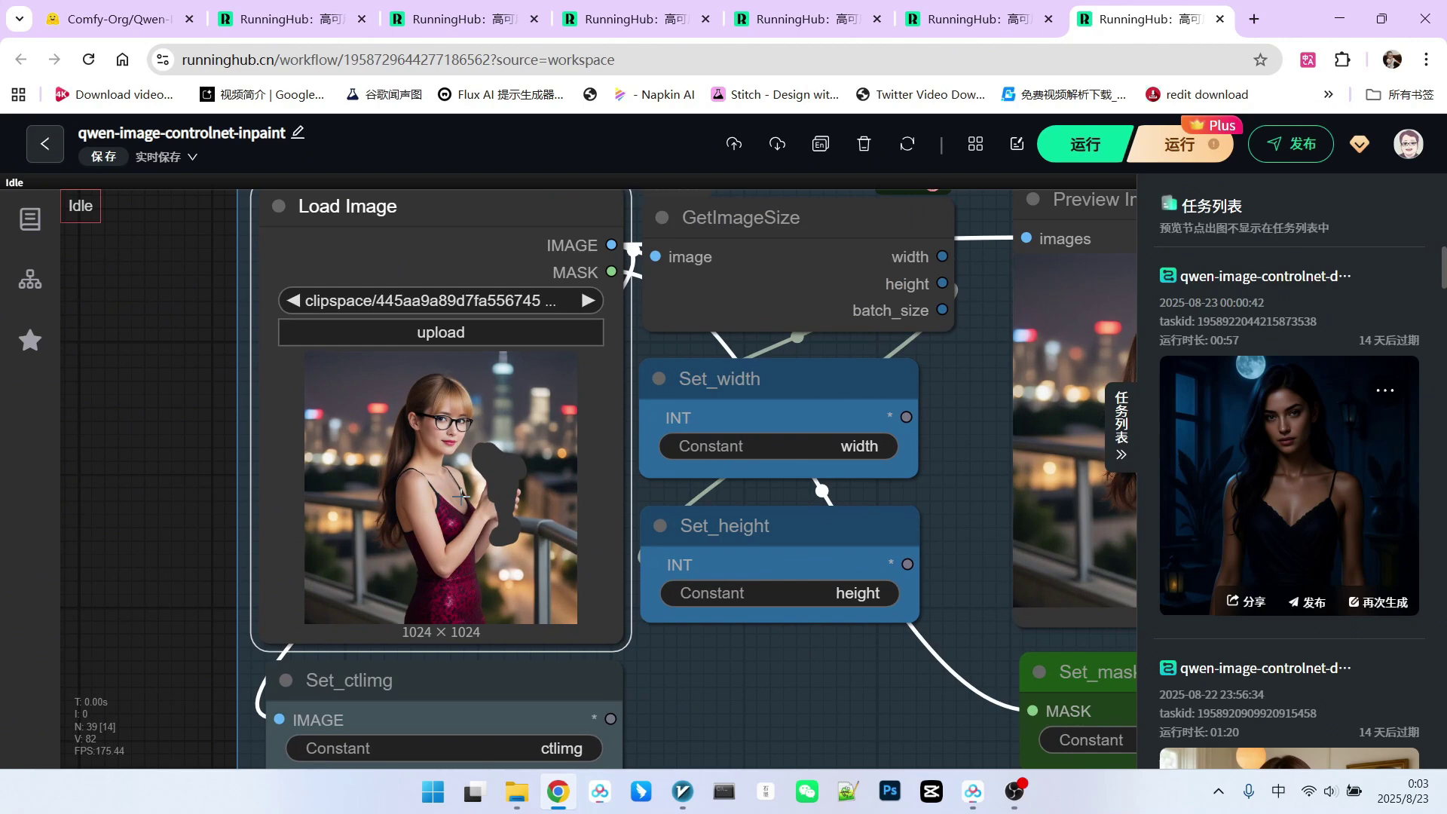
{"action": "scroll", "coordinate": [460, 495], "scroll_direction": "down", "scroll_amount": 1}
Step: Select the GetImageSize node and nudge the Set_width and Set_height nodes slightly right
{"action": "left_click", "coordinate": [856, 328]}
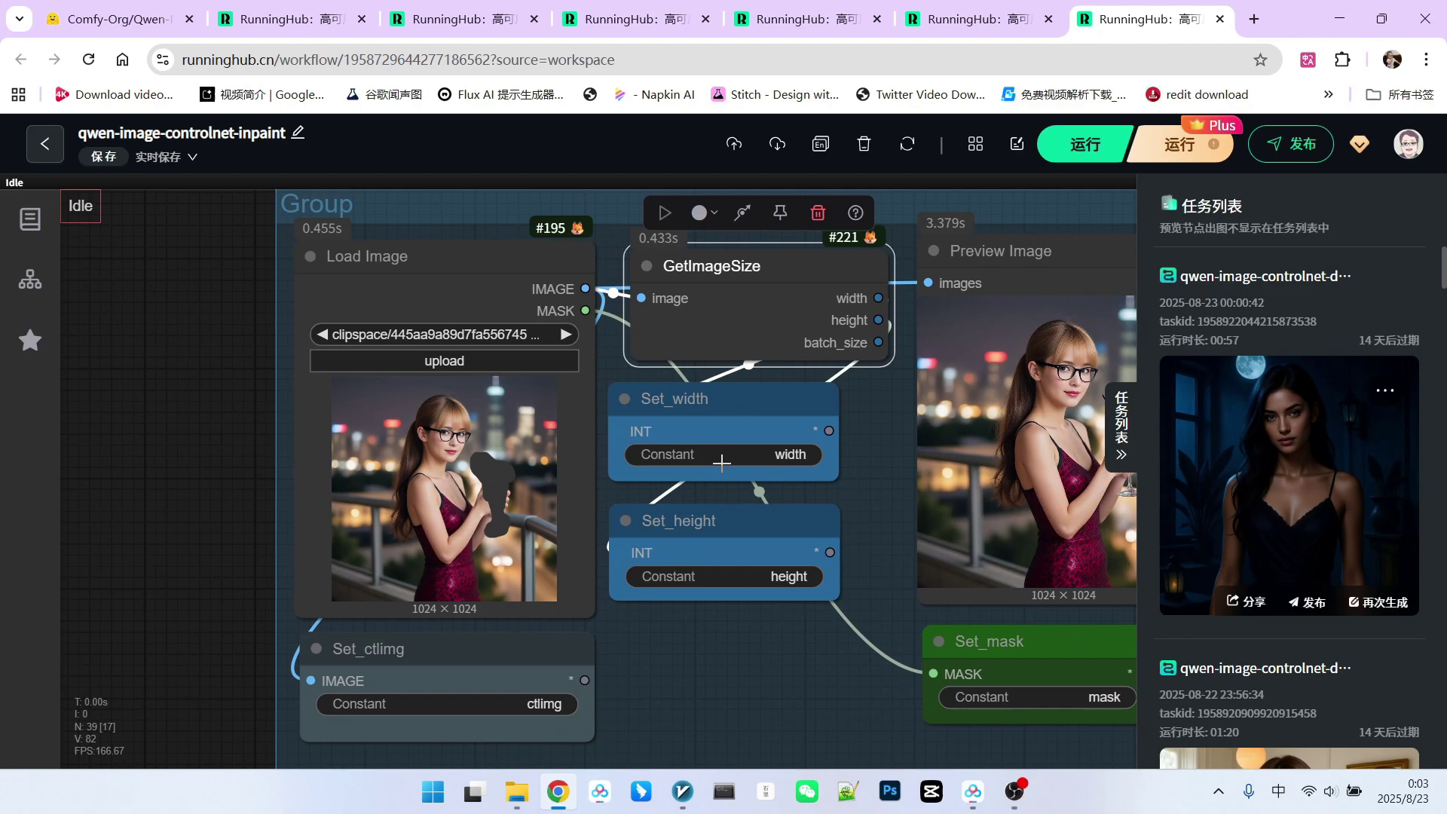
{"action": "left_click_drag", "start_coordinate": [744, 398], "coordinate": [771, 399]}
{"action": "left_click_drag", "start_coordinate": [716, 521], "coordinate": [771, 521]}
{"action": "scroll", "coordinate": [755, 284], "scroll_direction": "down", "scroll_amount": 2}
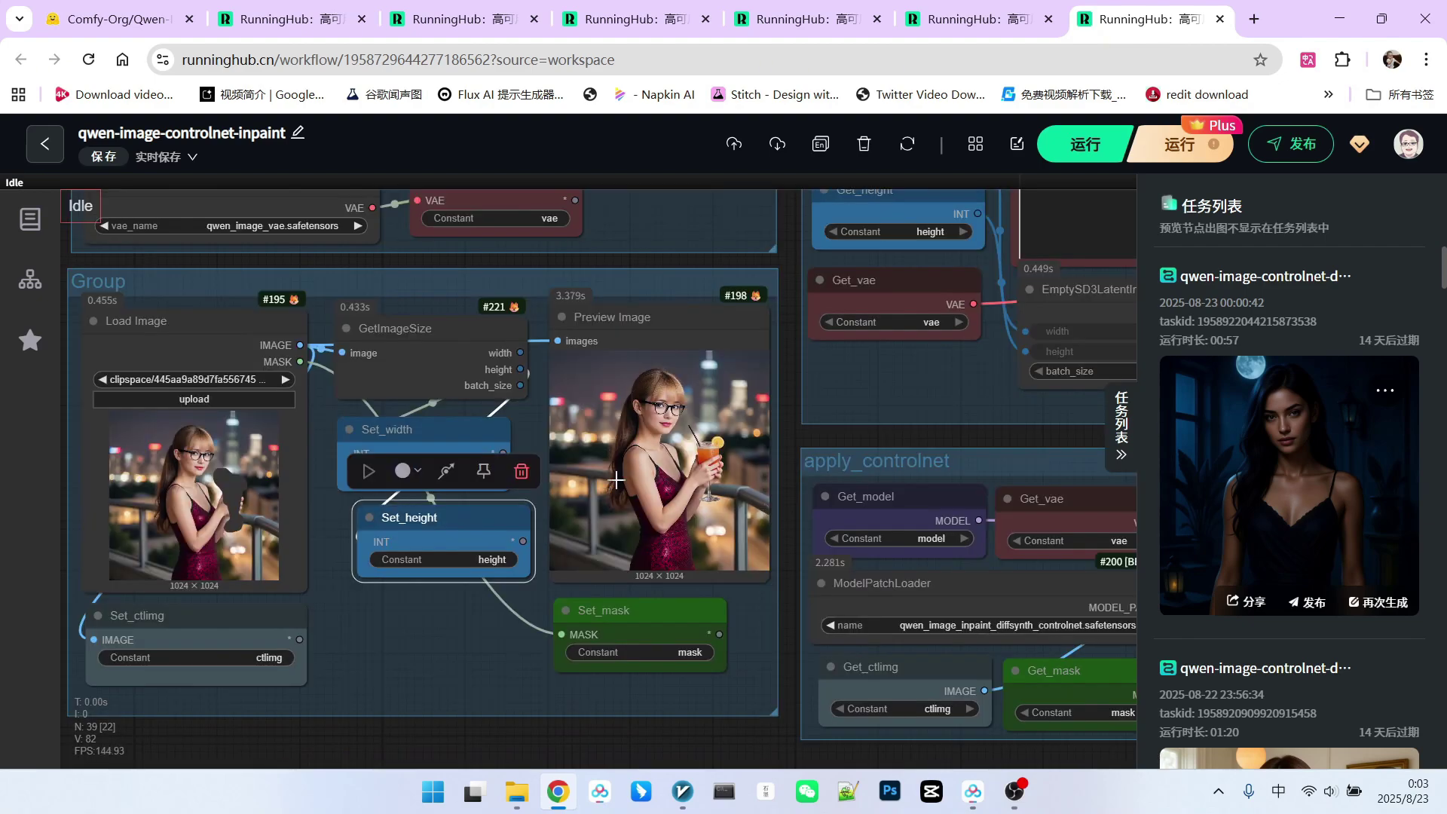
{"action": "scroll", "coordinate": [617, 480], "scroll_direction": "down", "scroll_amount": 1}
Step: Inspect the apply_controlnet group, selecting ModelPatchLoader and shifting Get_mask slightly up-left
{"action": "left_click_drag", "start_coordinate": [865, 704], "coordinate": [485, 565]}
{"action": "scroll", "coordinate": [464, 564], "scroll_direction": "up", "scroll_amount": 2}
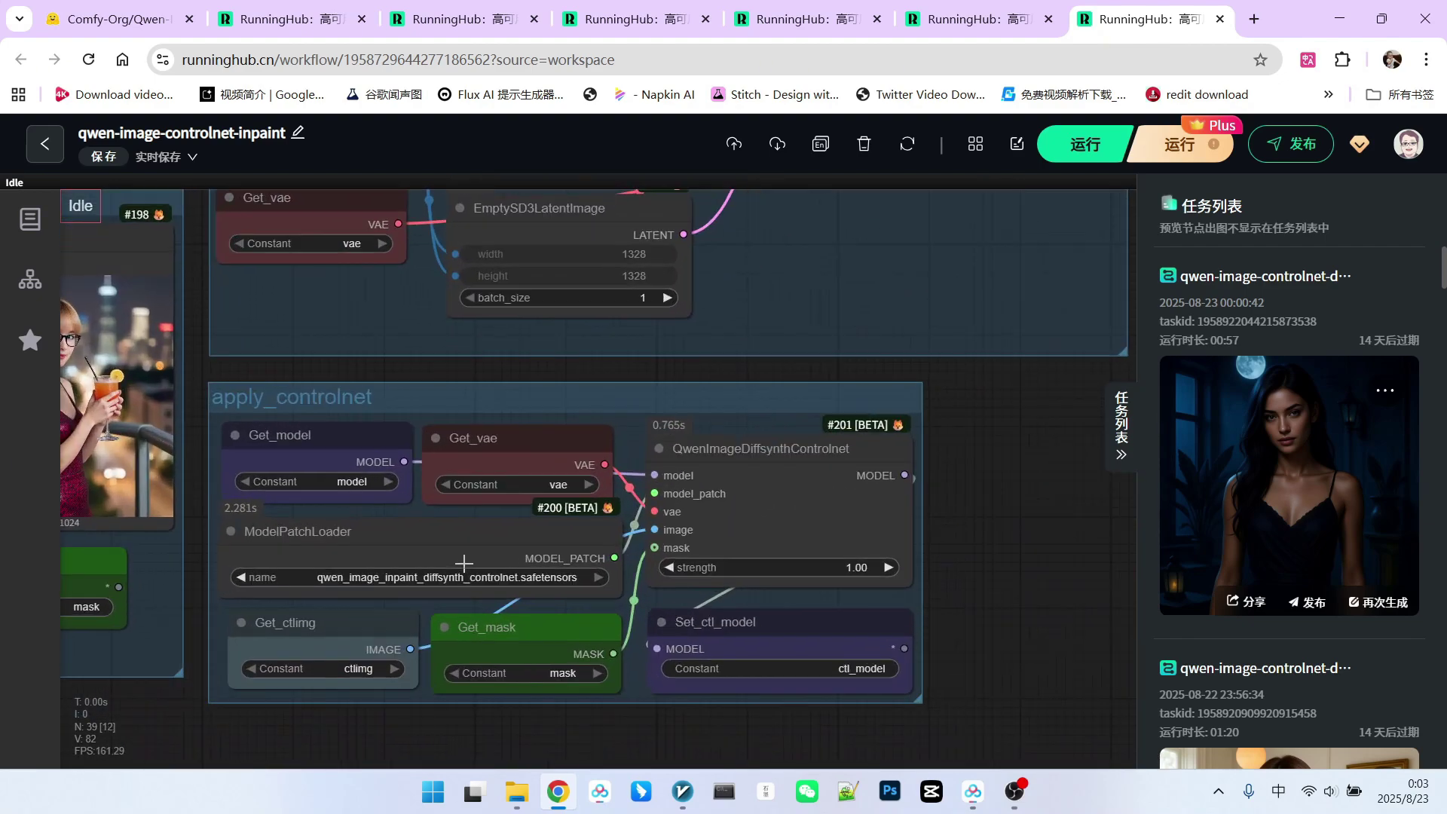
{"action": "scroll", "coordinate": [463, 564], "scroll_direction": "up", "scroll_amount": 1}
{"action": "left_click", "coordinate": [428, 535]}
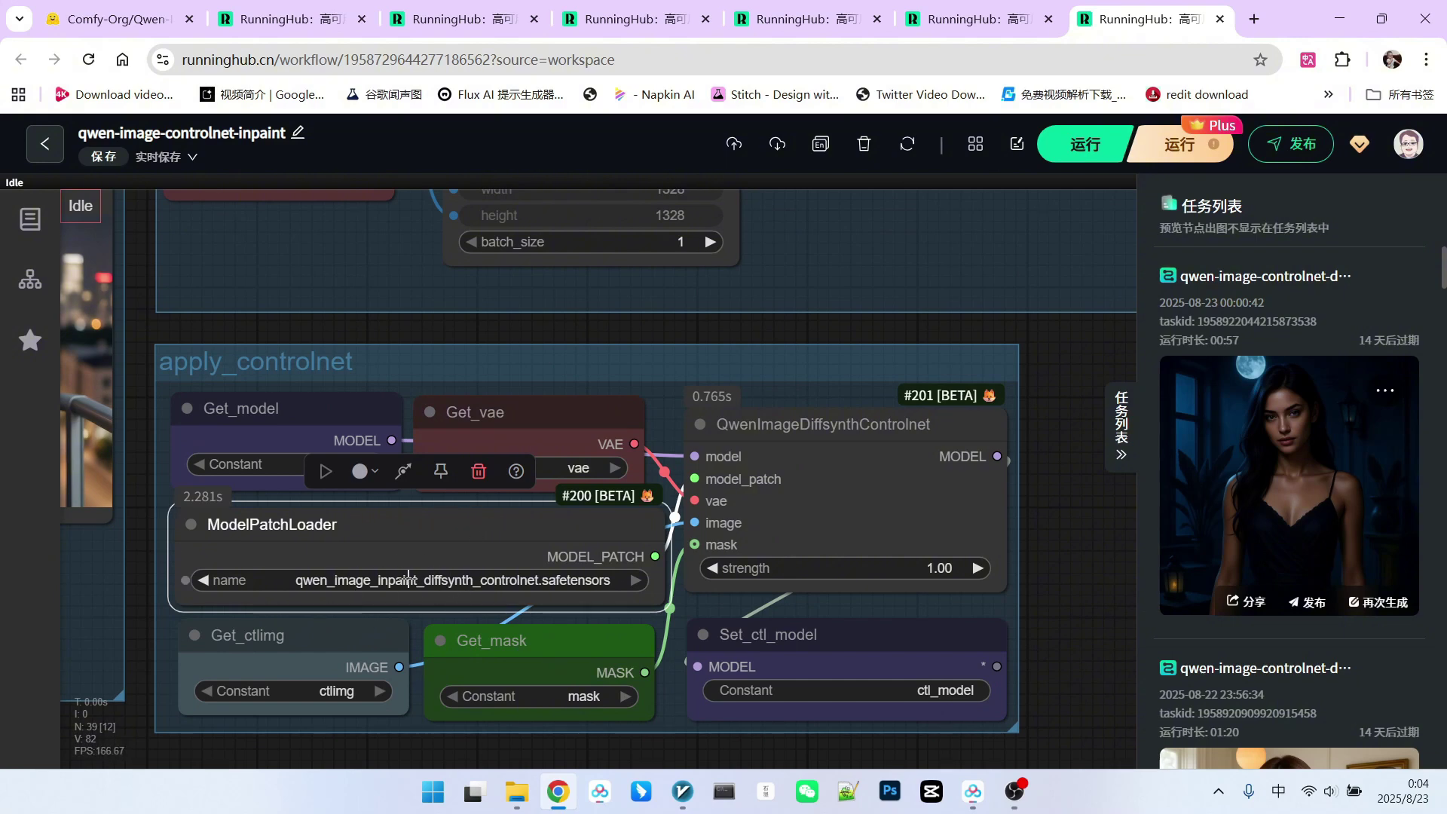
{"action": "scroll", "coordinate": [423, 559], "scroll_direction": "down", "scroll_amount": 1}
{"action": "scroll", "coordinate": [594, 733], "scroll_direction": "up", "scroll_amount": 5}
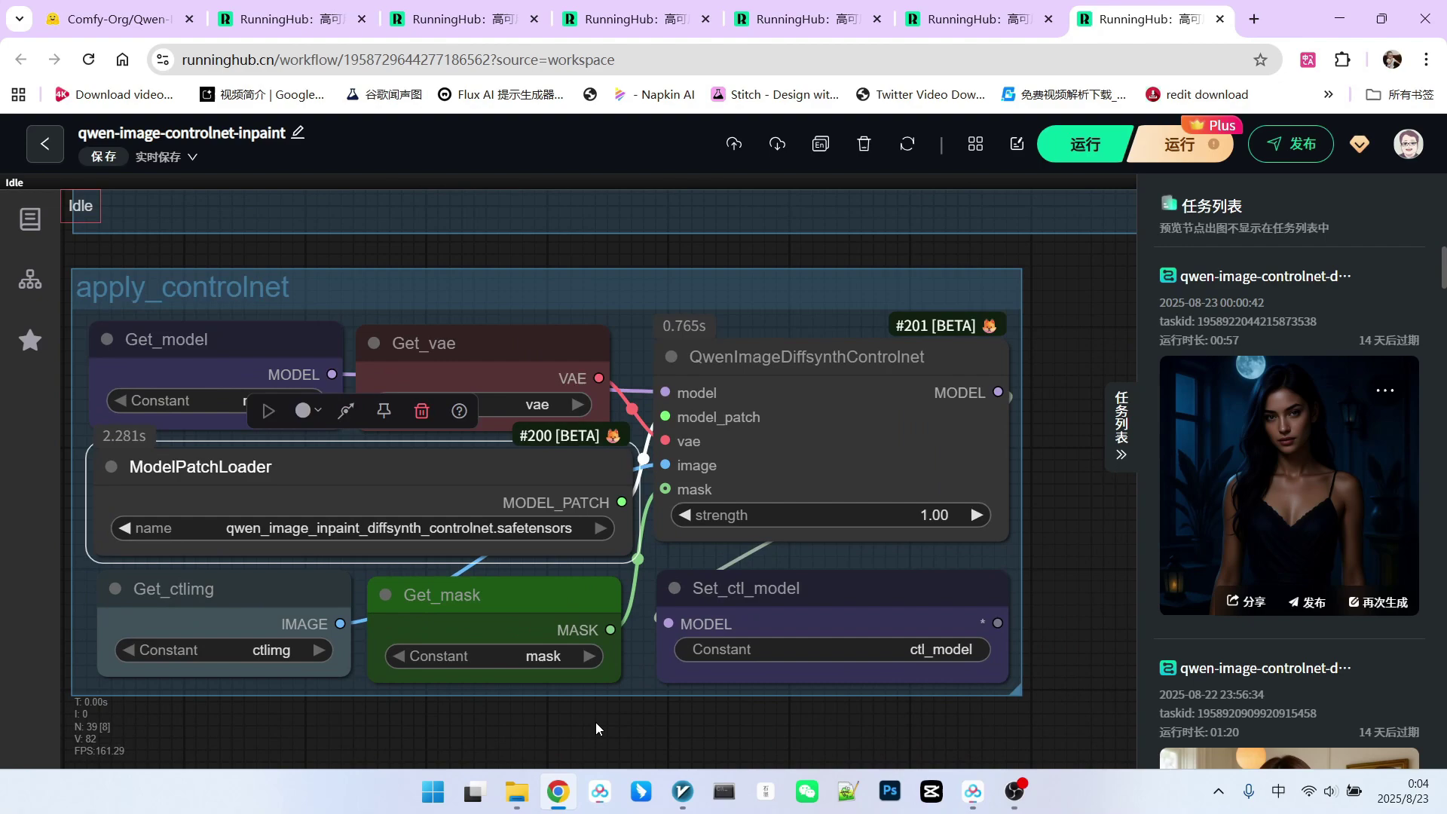
{"action": "left_click", "coordinate": [570, 573]}
{"action": "left_click_drag", "start_coordinate": [570, 572], "coordinate": [552, 558]}
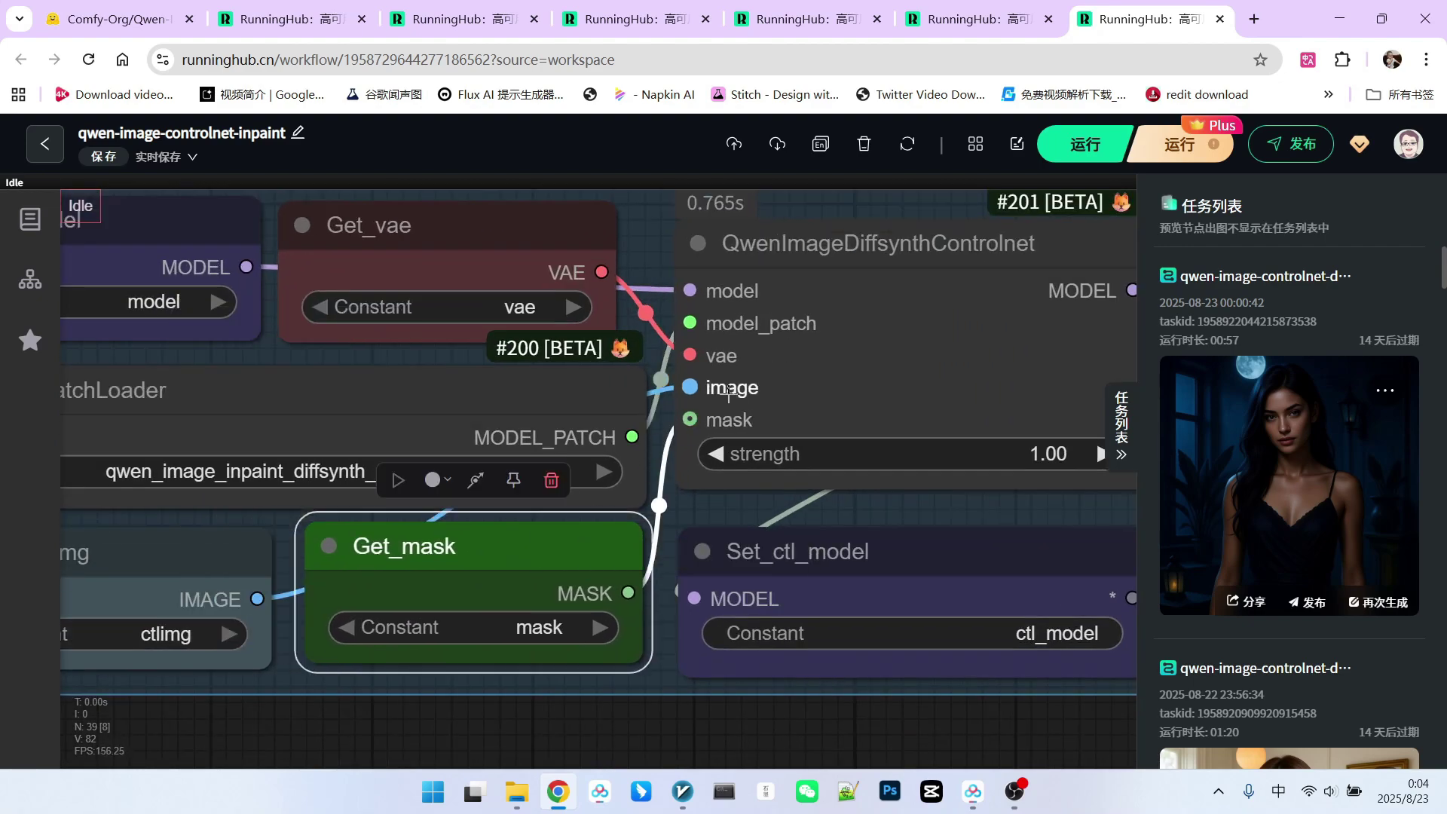
{"action": "scroll", "coordinate": [962, 410], "scroll_direction": "down", "scroll_amount": 4}
{"action": "scroll", "coordinate": [946, 453], "scroll_direction": "down", "scroll_amount": 1}
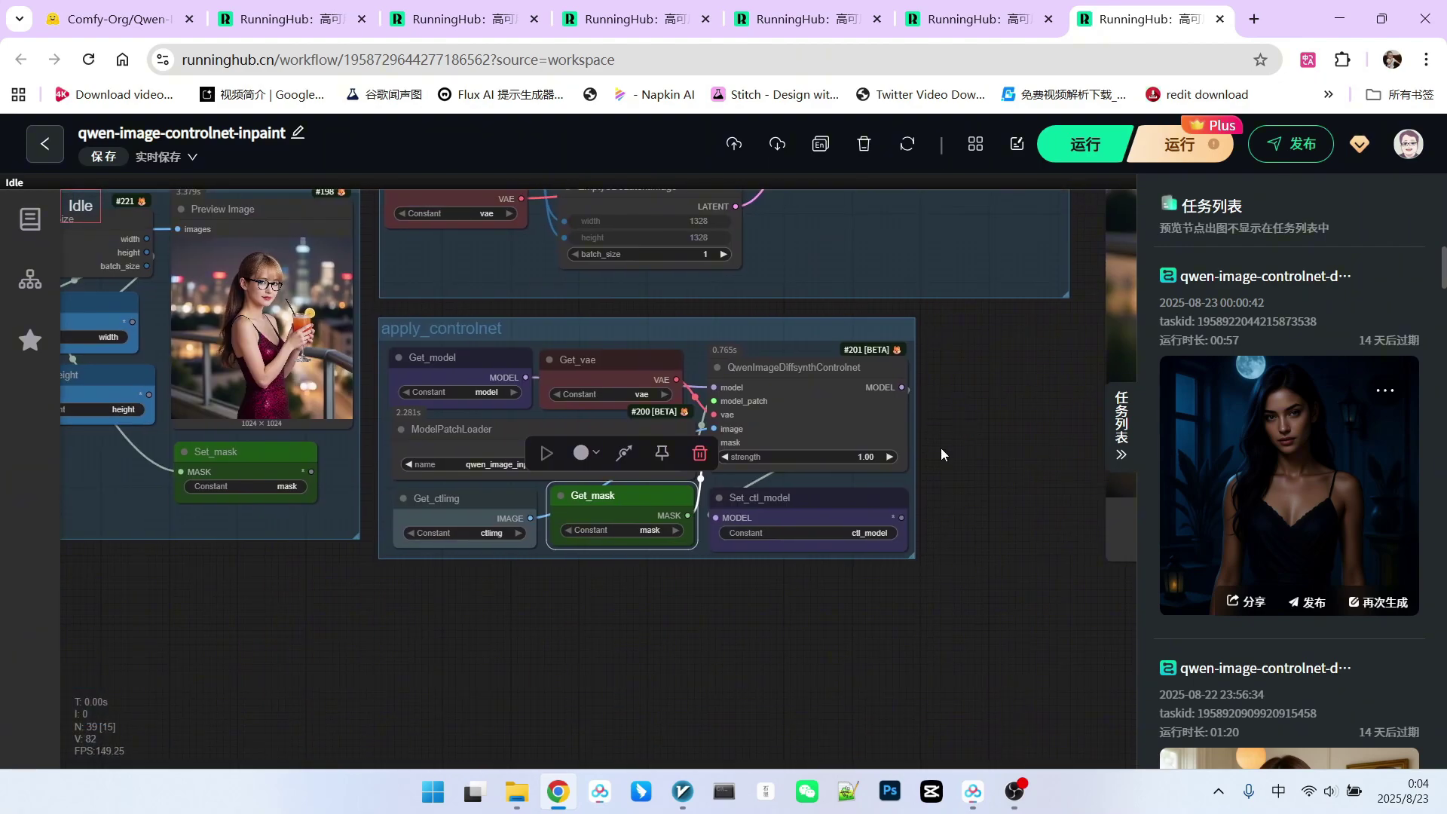
{"action": "scroll", "coordinate": [943, 453], "scroll_direction": "up", "scroll_amount": 2}
Step: Center on the 1328×1328 EmptySD3LatentImage node and move it slightly left
{"action": "left_click_drag", "start_coordinate": [955, 409], "coordinate": [999, 723]}
{"action": "scroll", "coordinate": [893, 528], "scroll_direction": "up", "scroll_amount": 2}
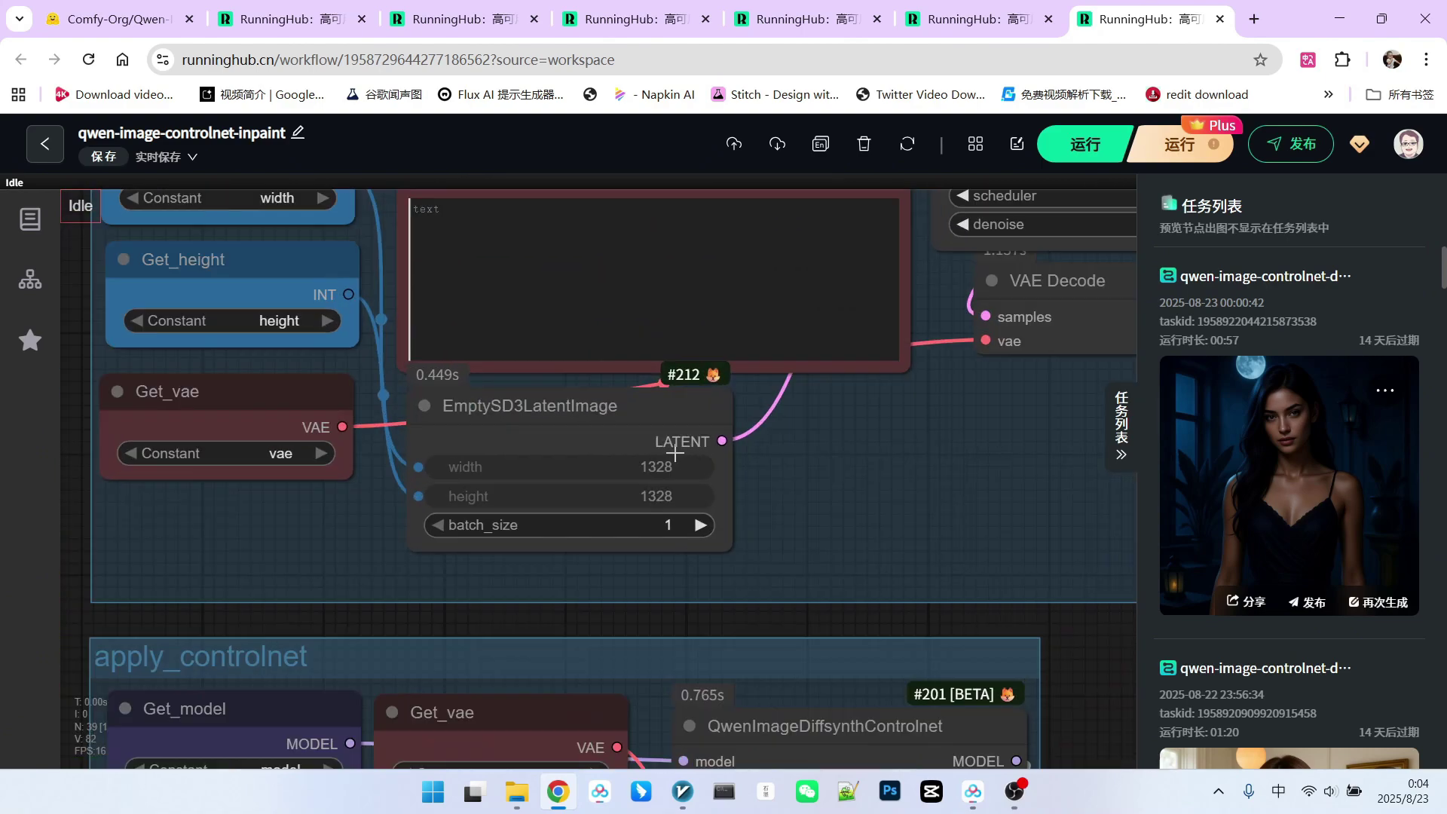
{"action": "scroll", "coordinate": [892, 522], "scroll_direction": "down", "scroll_amount": 1}
{"action": "left_click_drag", "start_coordinate": [859, 488], "coordinate": [897, 545]}
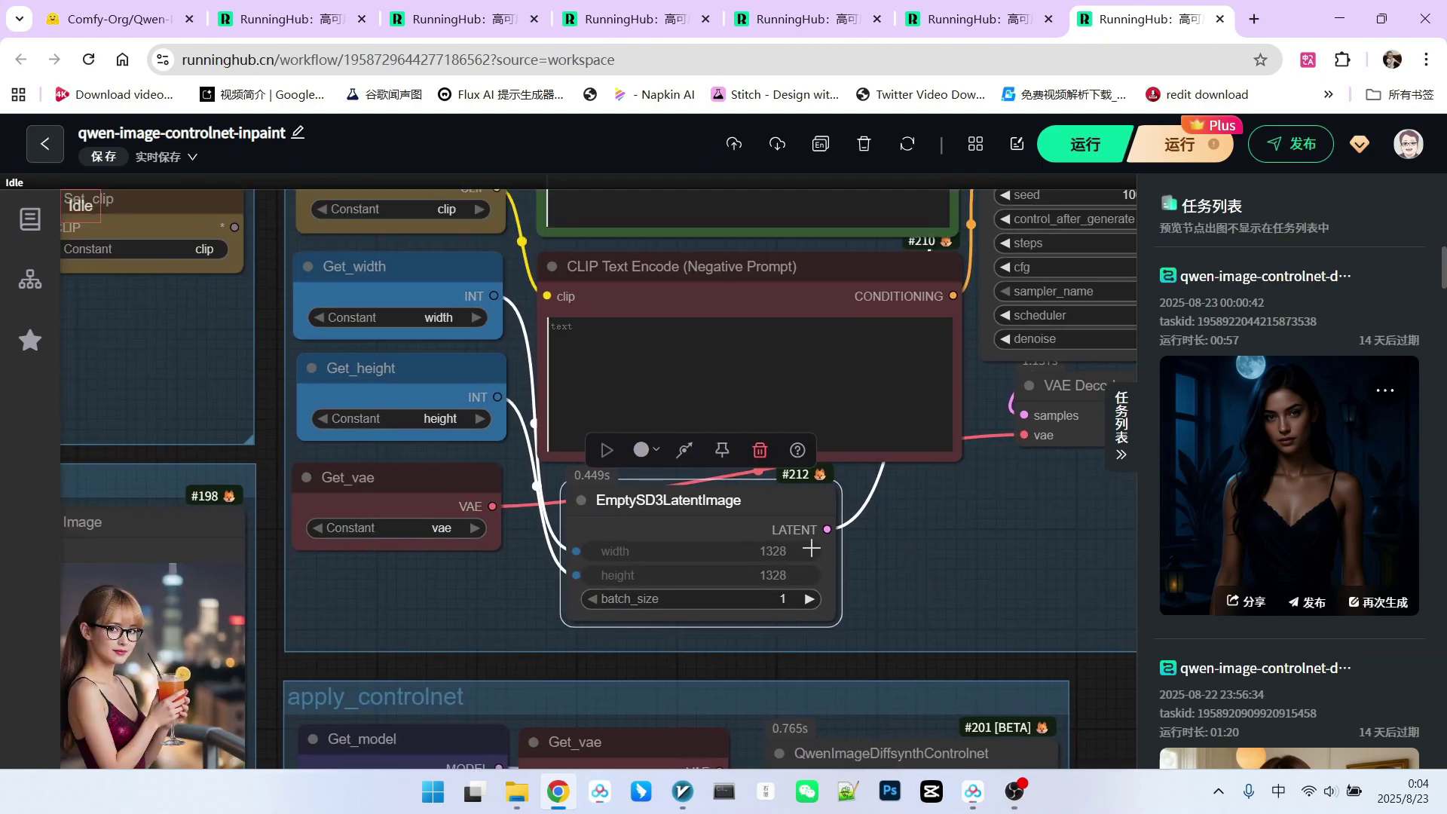
{"action": "scroll", "coordinate": [694, 490], "scroll_direction": "up", "scroll_amount": 3}
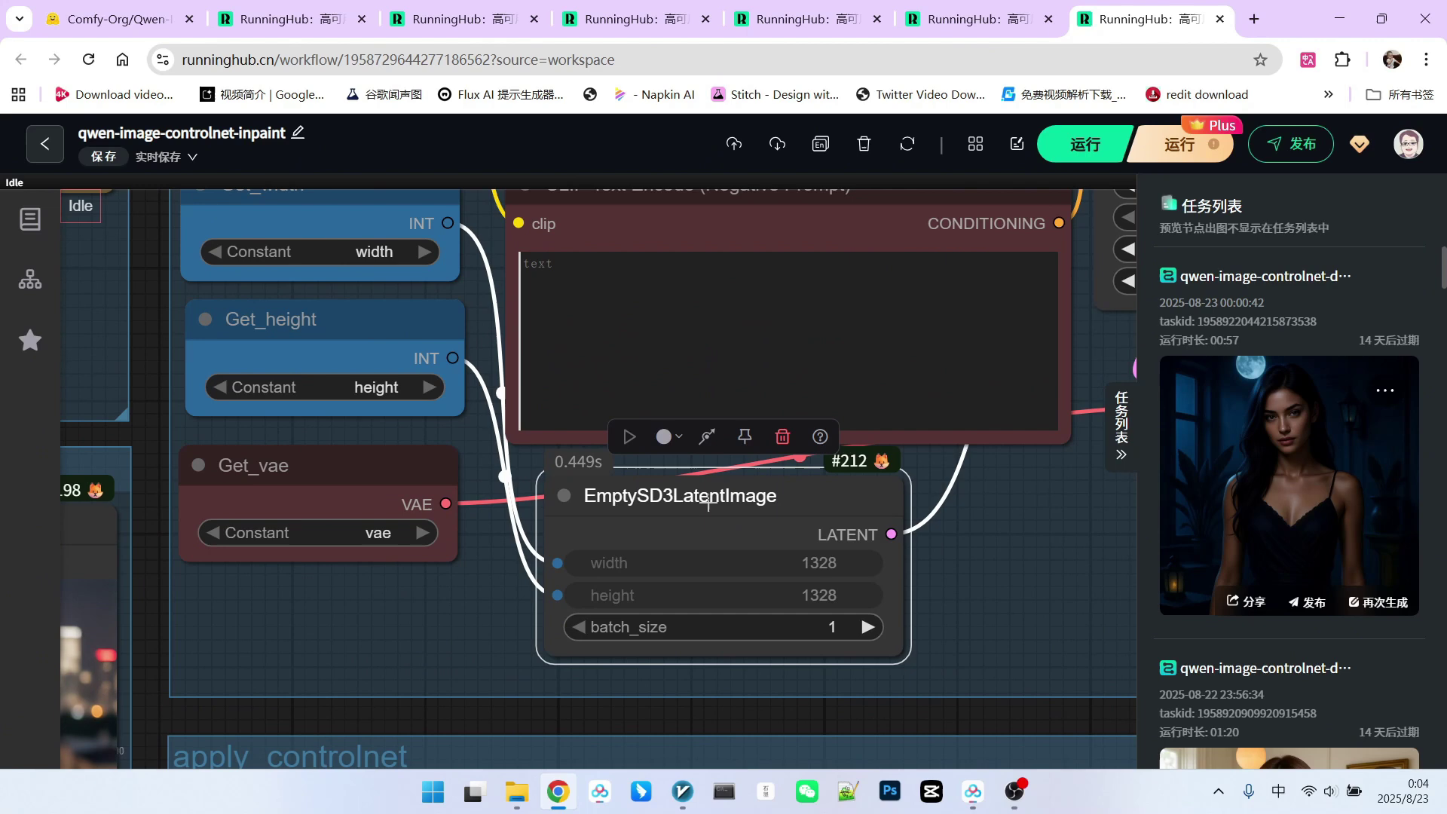
{"action": "left_click_drag", "start_coordinate": [694, 490], "coordinate": [670, 490]}
Step: Review KSampler at 8 steps, cfg 1.0, euler/beta, denoise 1.00, plus VAE Decode and Preview Image
{"action": "left_click_drag", "start_coordinate": [1049, 608], "coordinate": [622, 763]}
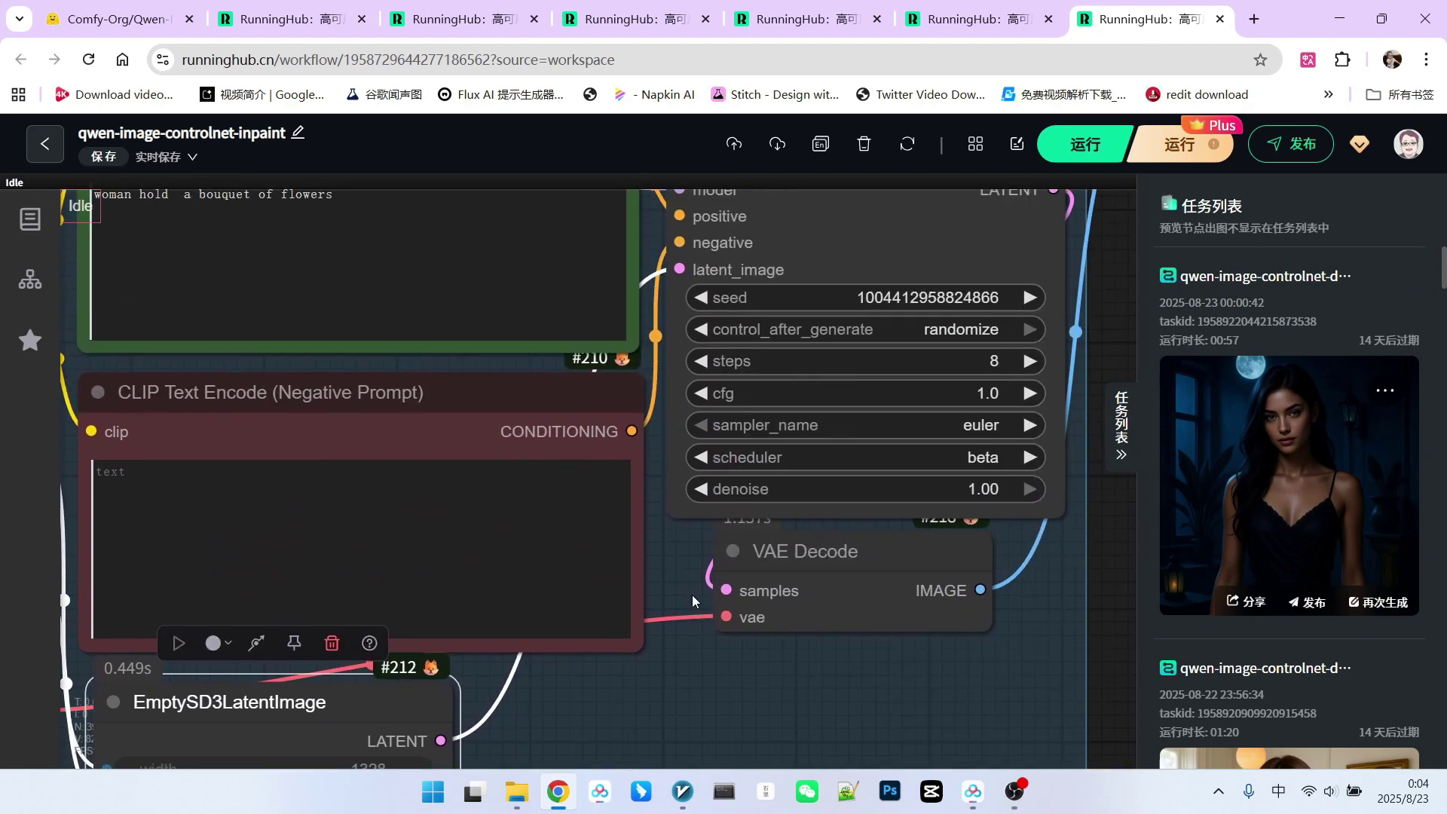
{"action": "left_click_drag", "start_coordinate": [798, 669], "coordinate": [837, 659]}
{"action": "scroll", "coordinate": [613, 496], "scroll_direction": "down", "scroll_amount": 3}
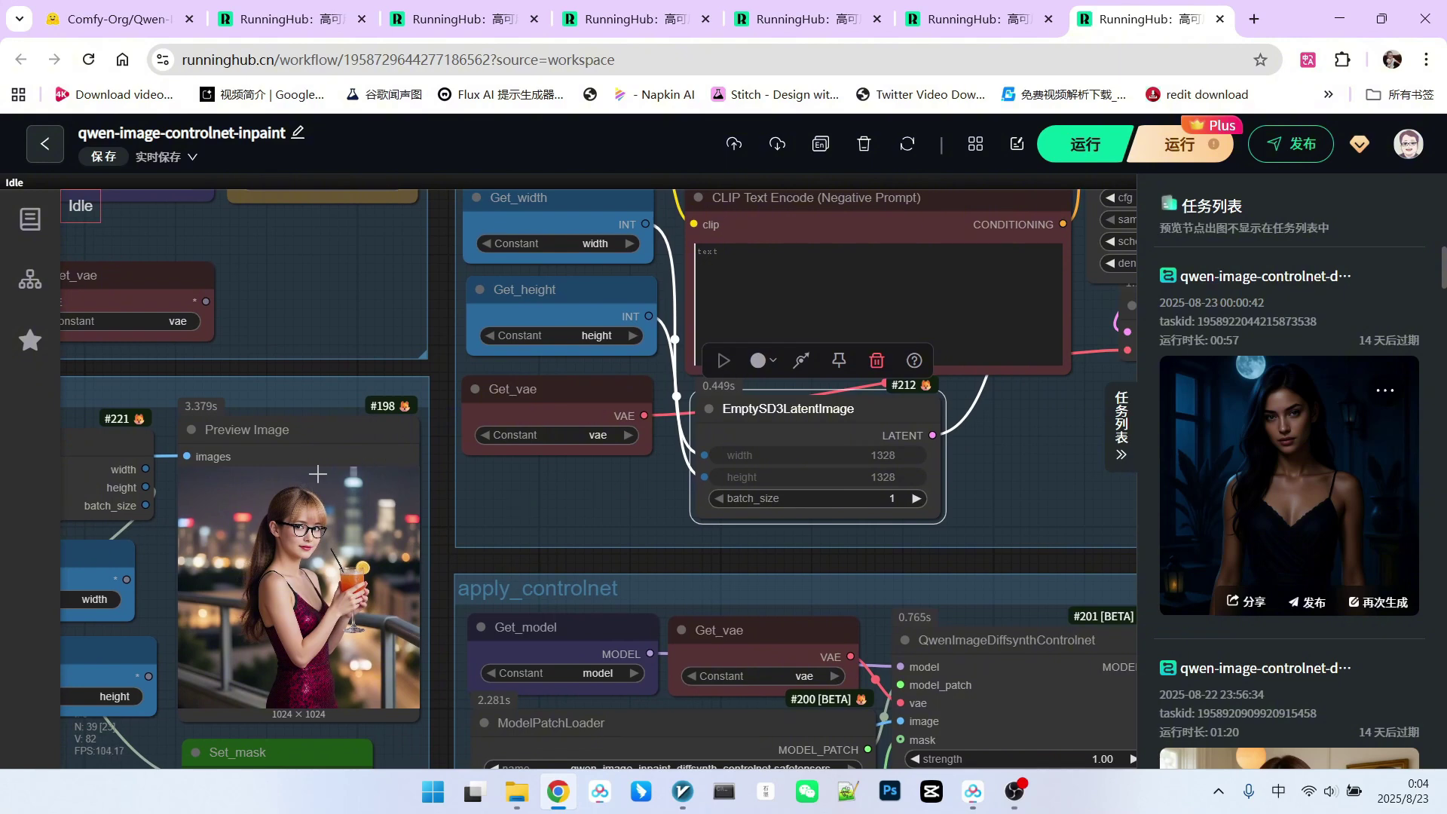
{"action": "left_click", "coordinate": [332, 456]}
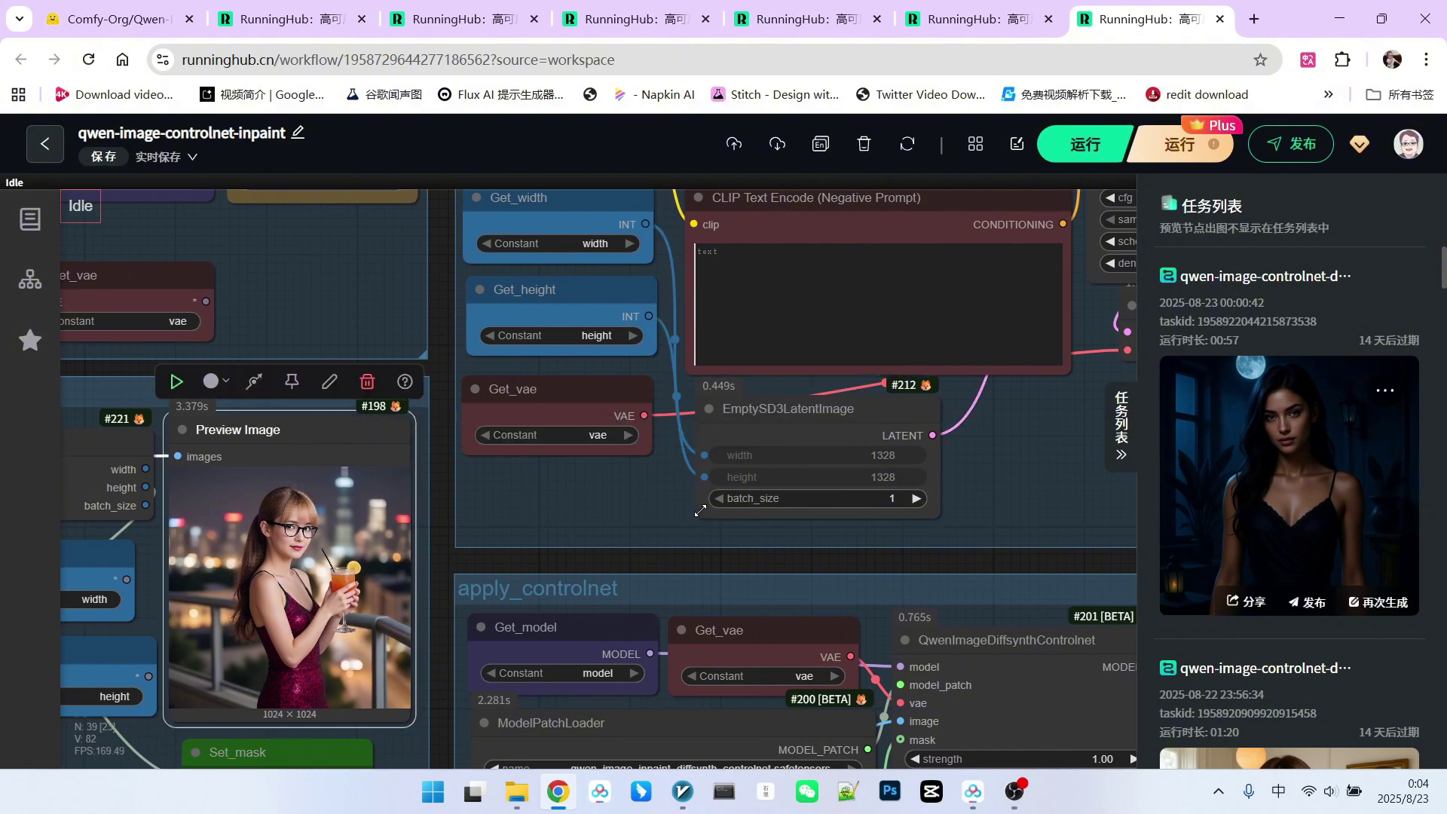
{"action": "scroll", "coordinate": [639, 512], "scroll_direction": "right", "scroll_amount": 5}
{"action": "scroll", "coordinate": [639, 513], "scroll_direction": "up", "scroll_amount": 2}
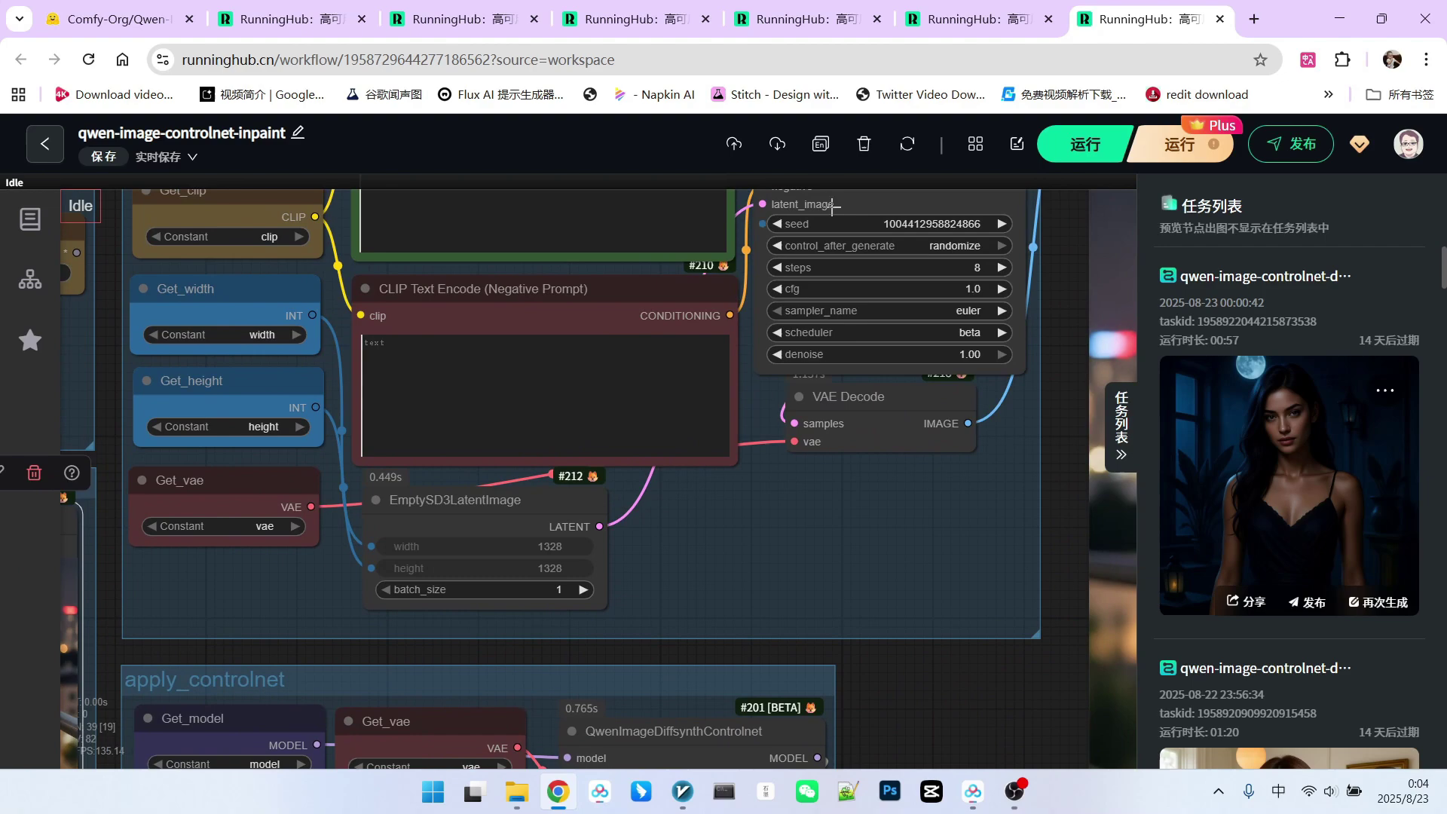
Step: Zoom into the 'woman hold a bouquet of flowers' prompt, then the 1024×1024 red-and-yellow-flowers output
{"action": "scroll", "coordinate": [446, 245], "scroll_direction": "up", "scroll_amount": 10}
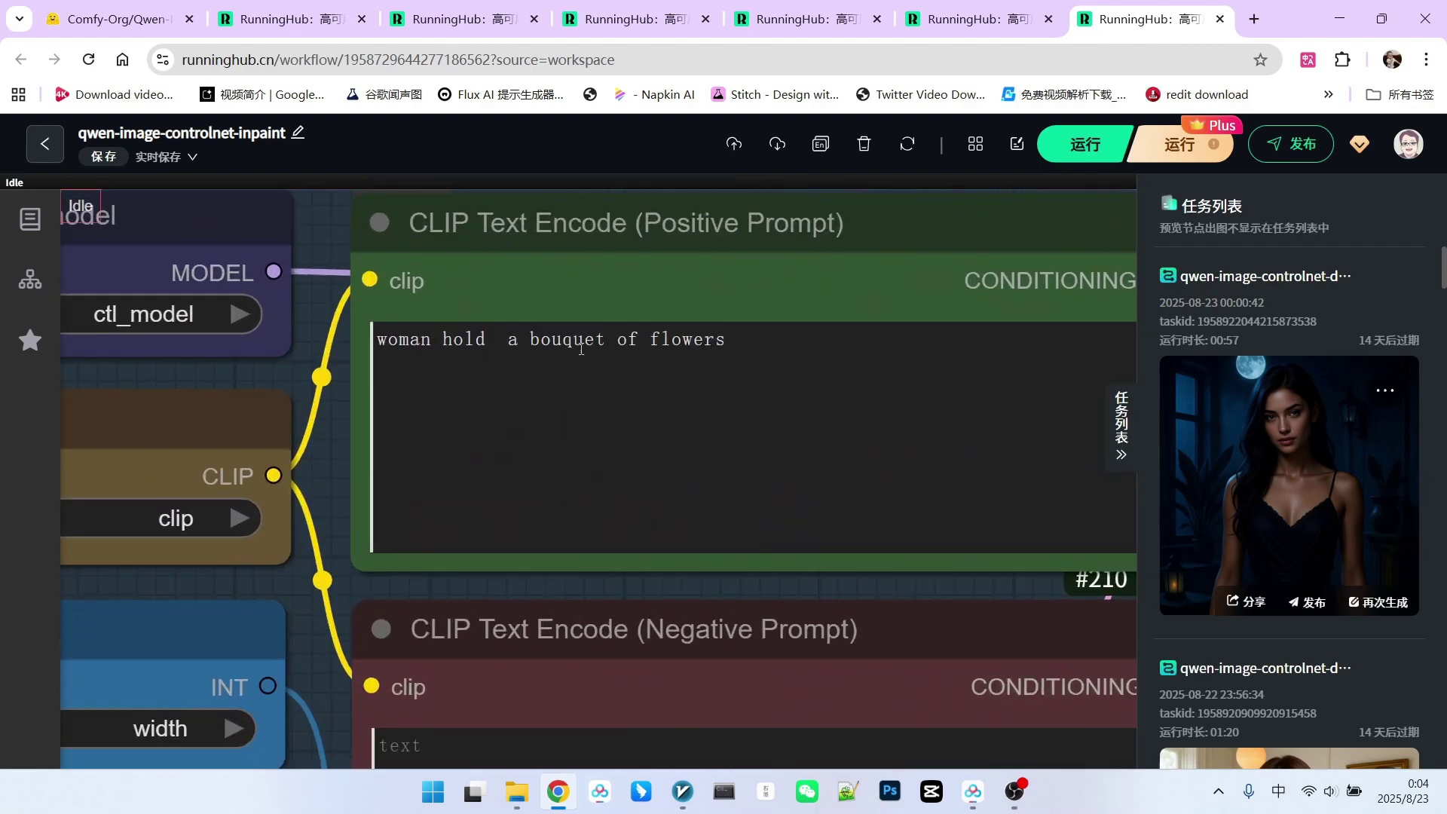
{"action": "scroll", "coordinate": [518, 358], "scroll_direction": "down", "scroll_amount": 3}
{"action": "scroll", "coordinate": [484, 360], "scroll_direction": "up", "scroll_amount": 1}
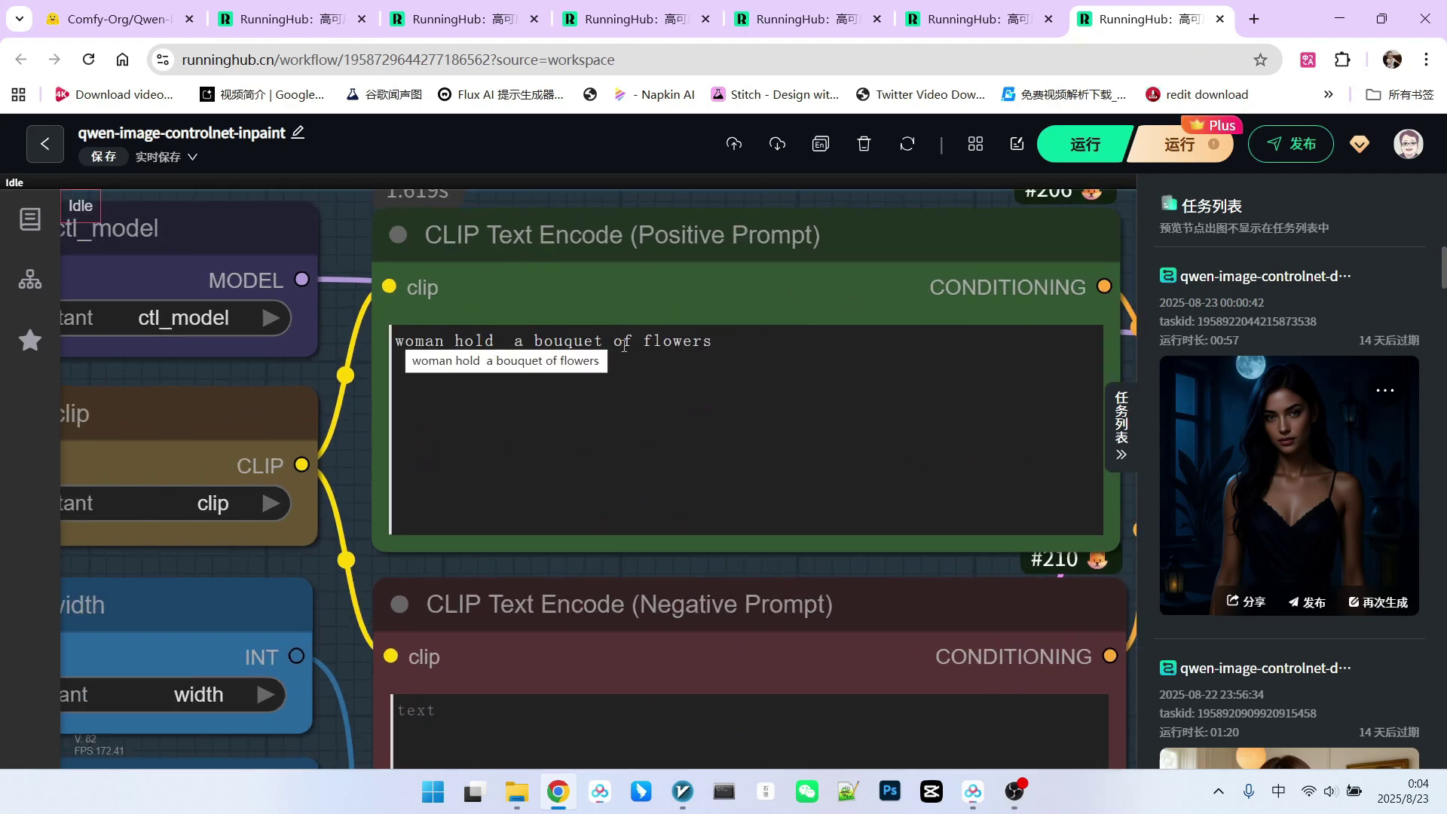
{"action": "scroll", "coordinate": [663, 351], "scroll_direction": "down", "scroll_amount": 10}
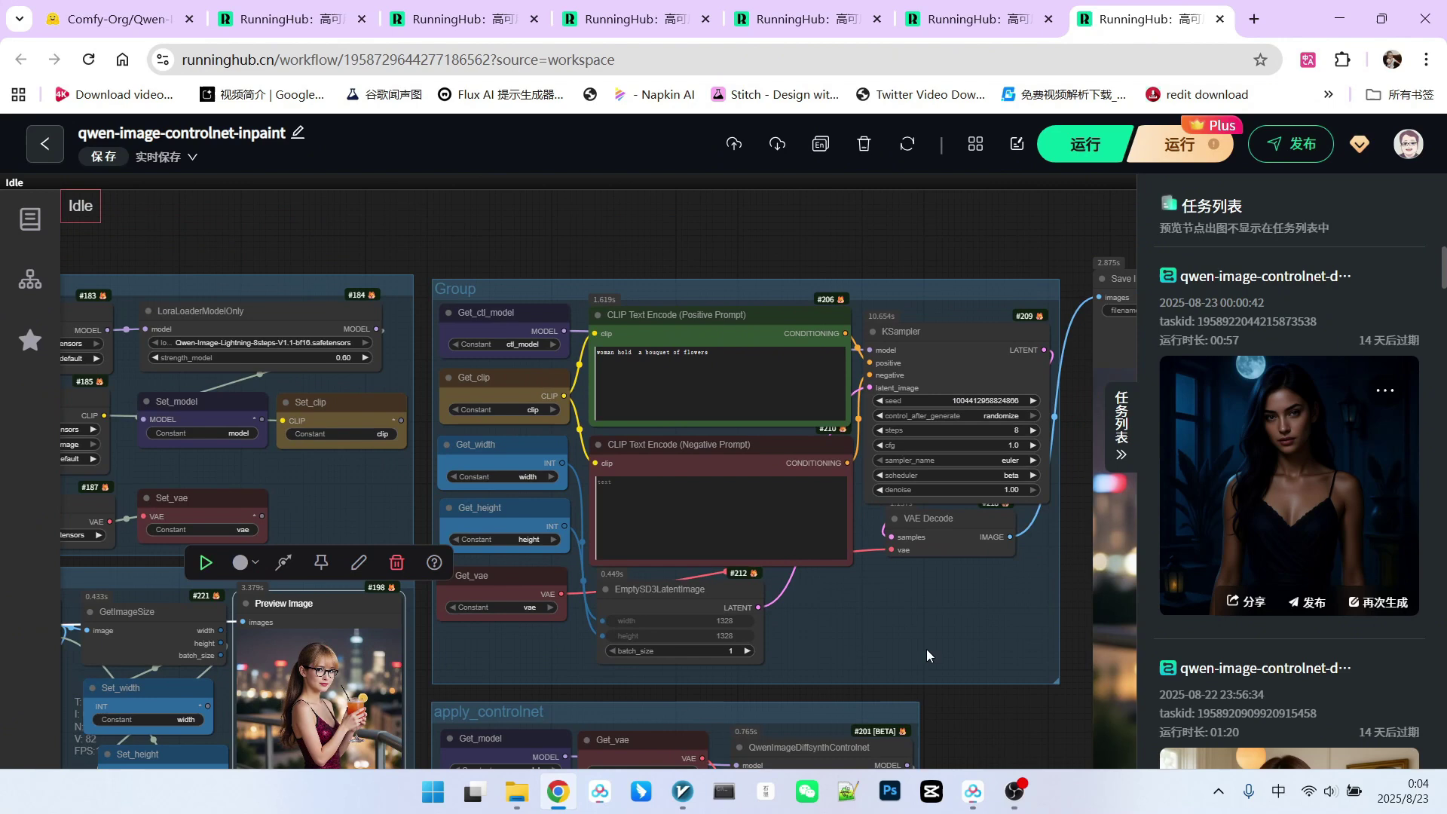
{"action": "left_click_drag", "start_coordinate": [929, 655], "coordinate": [275, 452]}
{"action": "scroll", "coordinate": [1006, 443], "scroll_direction": "up", "scroll_amount": 1}
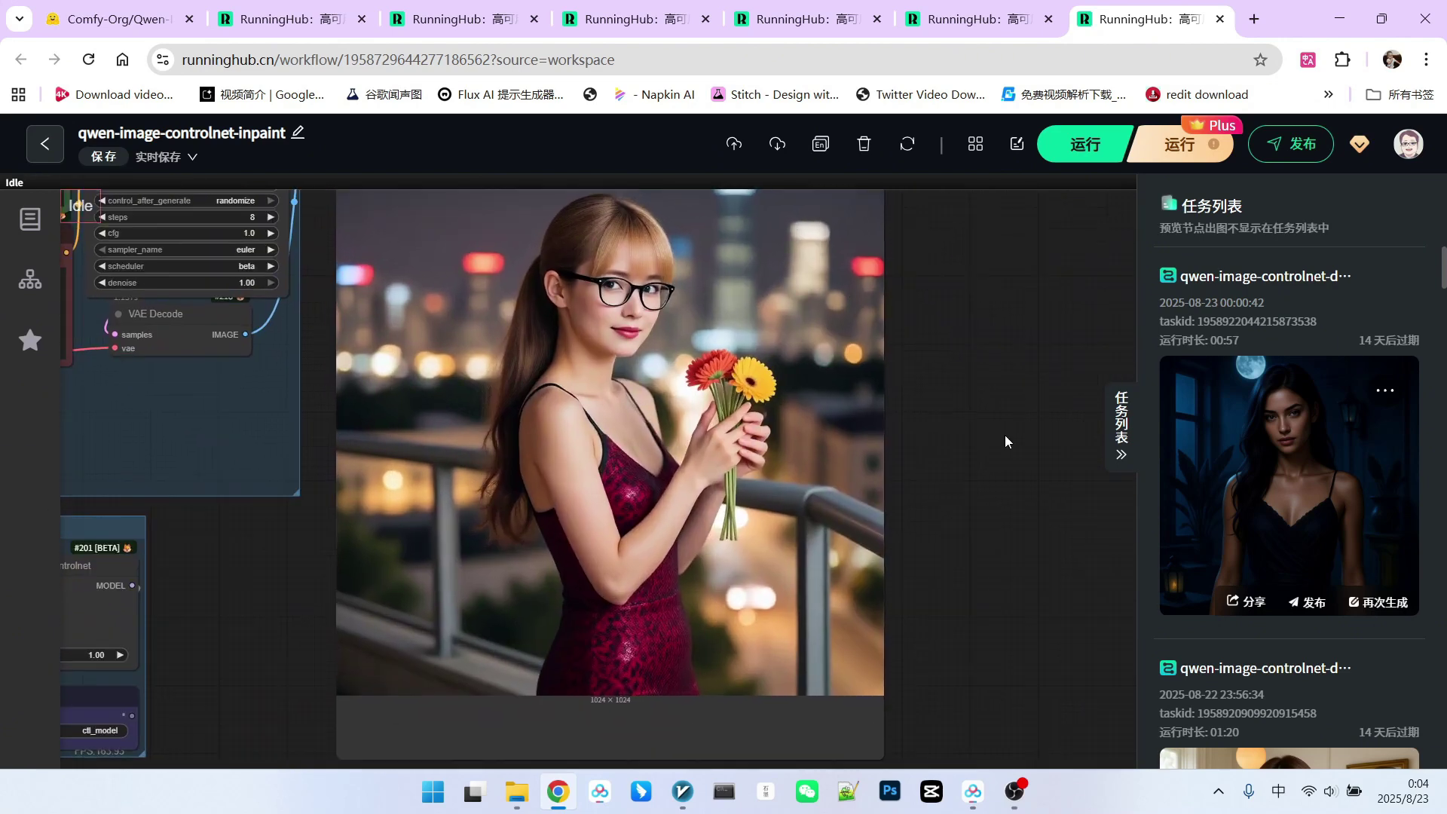
{"action": "scroll", "coordinate": [1006, 443], "scroll_direction": "up", "scroll_amount": 3}
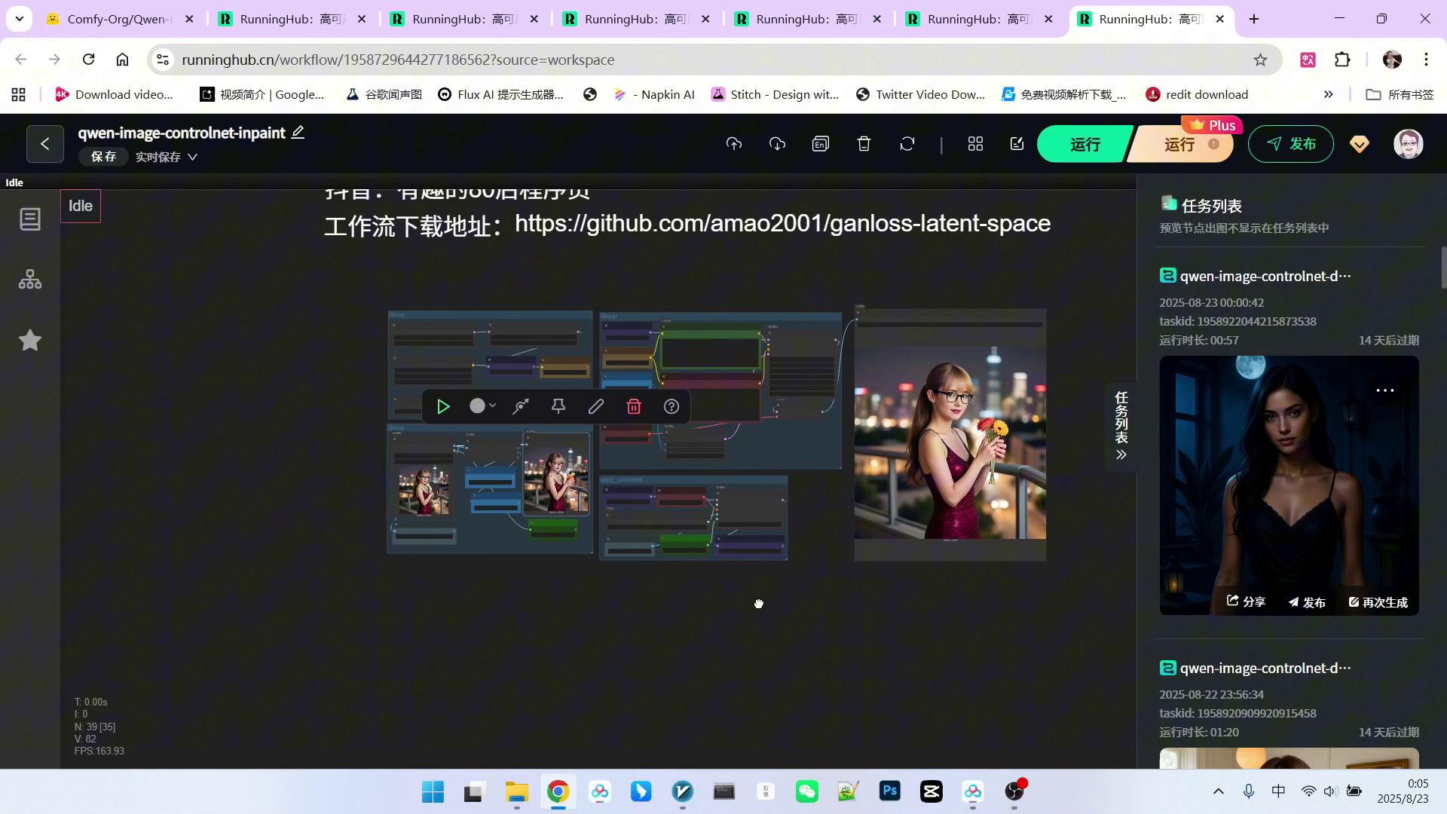
Step: Load the kitchen baking photo and brush a mask over the woman's raised hand in MaskEditor
{"action": "scroll", "coordinate": [528, 453], "scroll_direction": "up", "scroll_amount": 3}
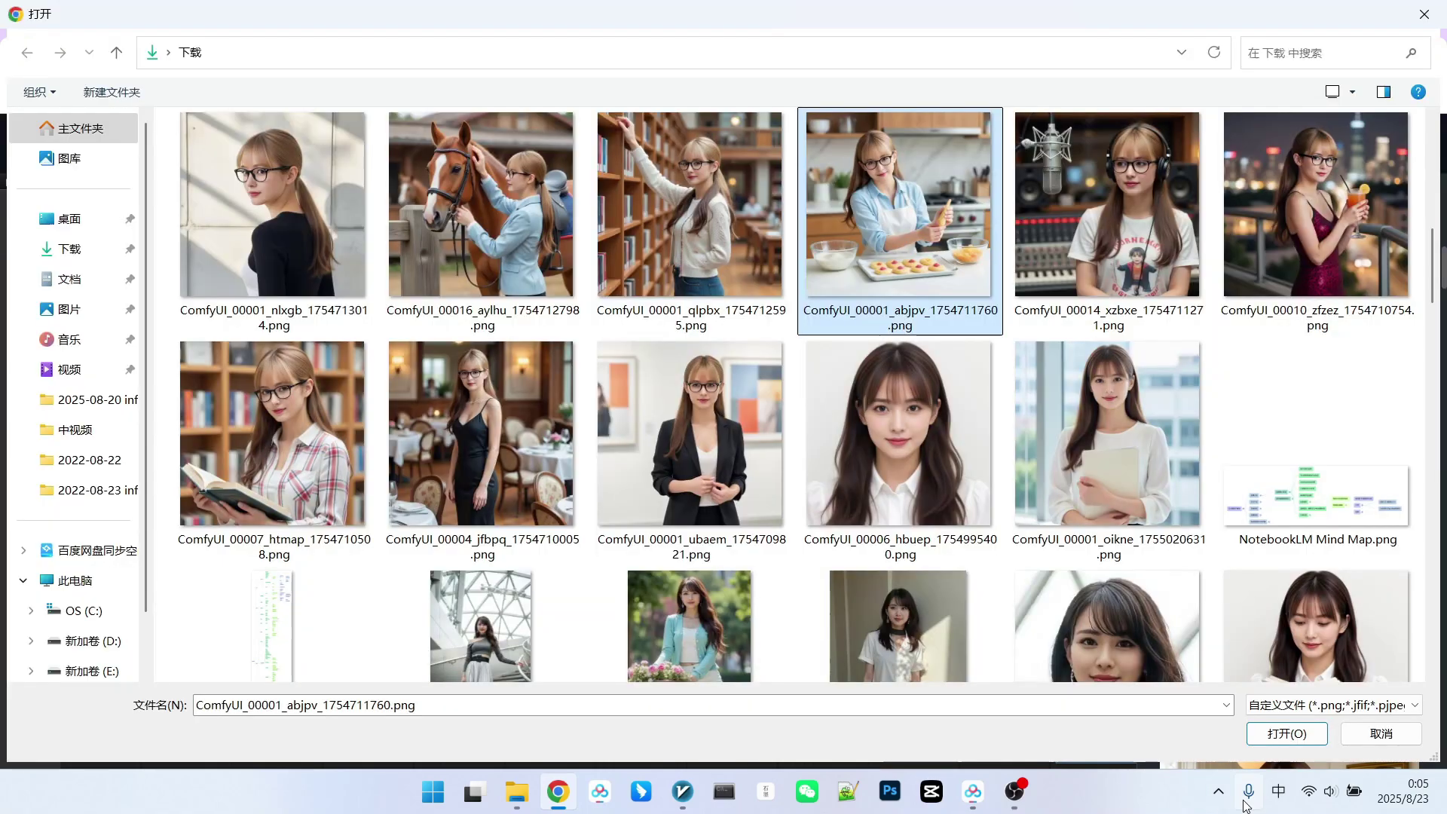
{"action": "double_click", "coordinate": [898, 219]}
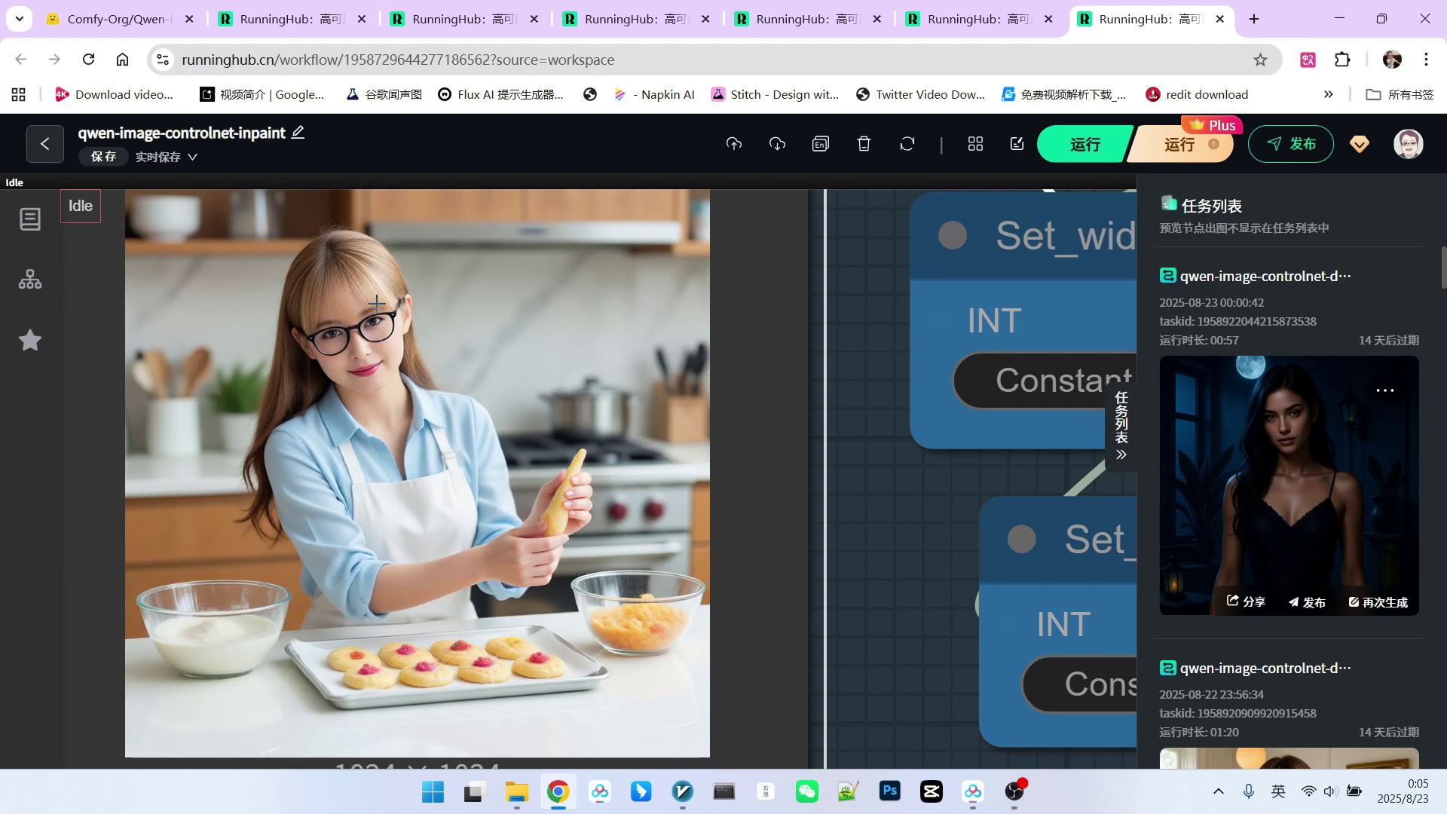
{"action": "right_click", "coordinate": [376, 306]}
{"action": "scroll", "coordinate": [473, 577], "scroll_direction": "down", "scroll_amount": 1}
{"action": "scroll", "coordinate": [473, 573], "scroll_direction": "down", "scroll_amount": 5}
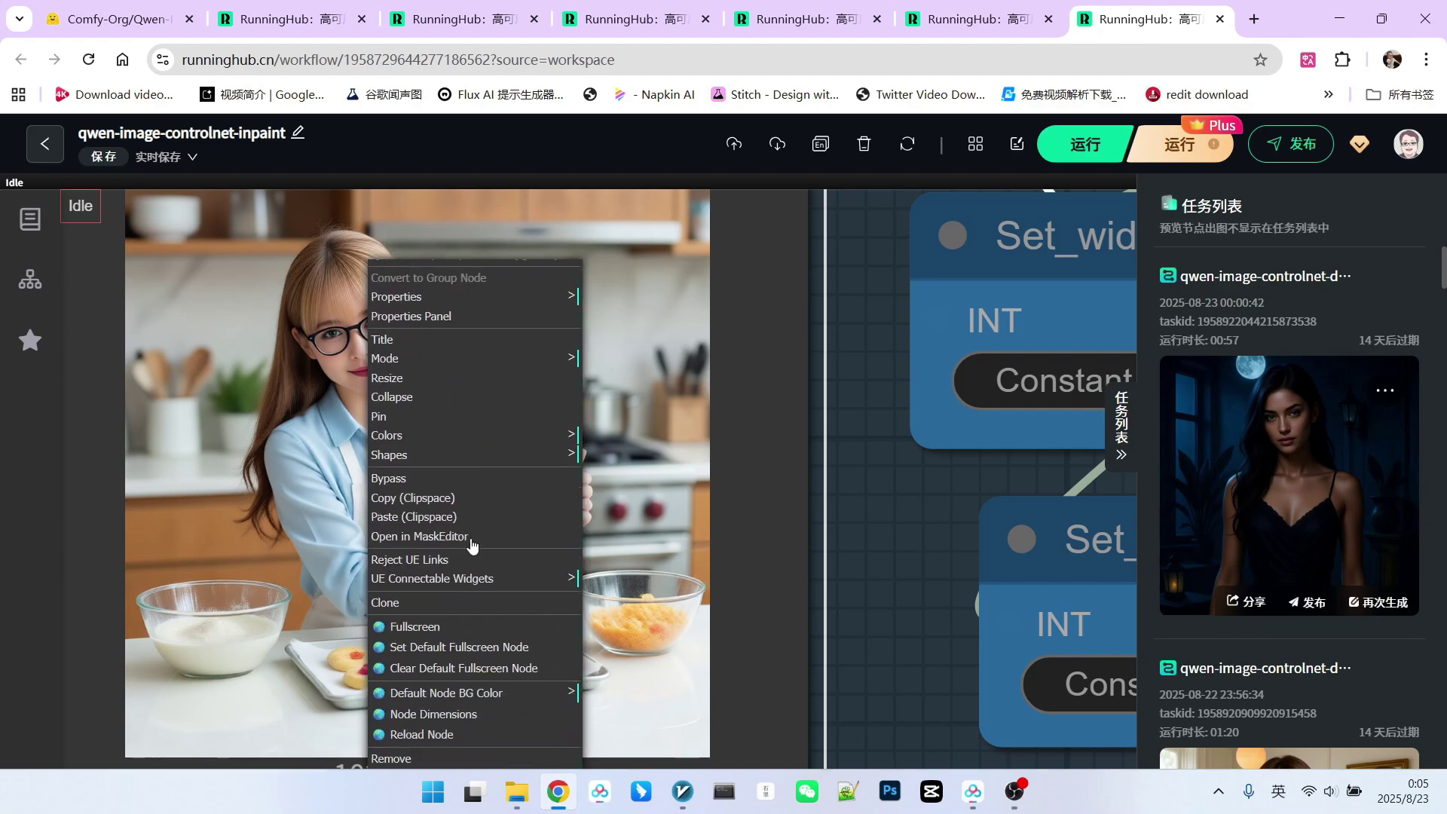
{"action": "left_click", "coordinate": [472, 538]}
{"action": "mouse_move", "coordinate": [736, 521]}
{"action": "left_mouse_down"}
{"action": "mouse_move", "coordinate": [808, 481]}
{"action": "mouse_move", "coordinate": [745, 533]}
{"action": "mouse_move", "coordinate": [776, 583]}
{"action": "mouse_move", "coordinate": [814, 536]}
{"action": "mouse_move", "coordinate": [784, 511]}
{"action": "mouse_move", "coordinate": [788, 559]}
{"action": "mouse_move", "coordinate": [818, 487]}
{"action": "left_mouse_up"}
{"action": "scroll", "coordinate": [818, 487], "scroll_direction": "down", "scroll_amount": 3}
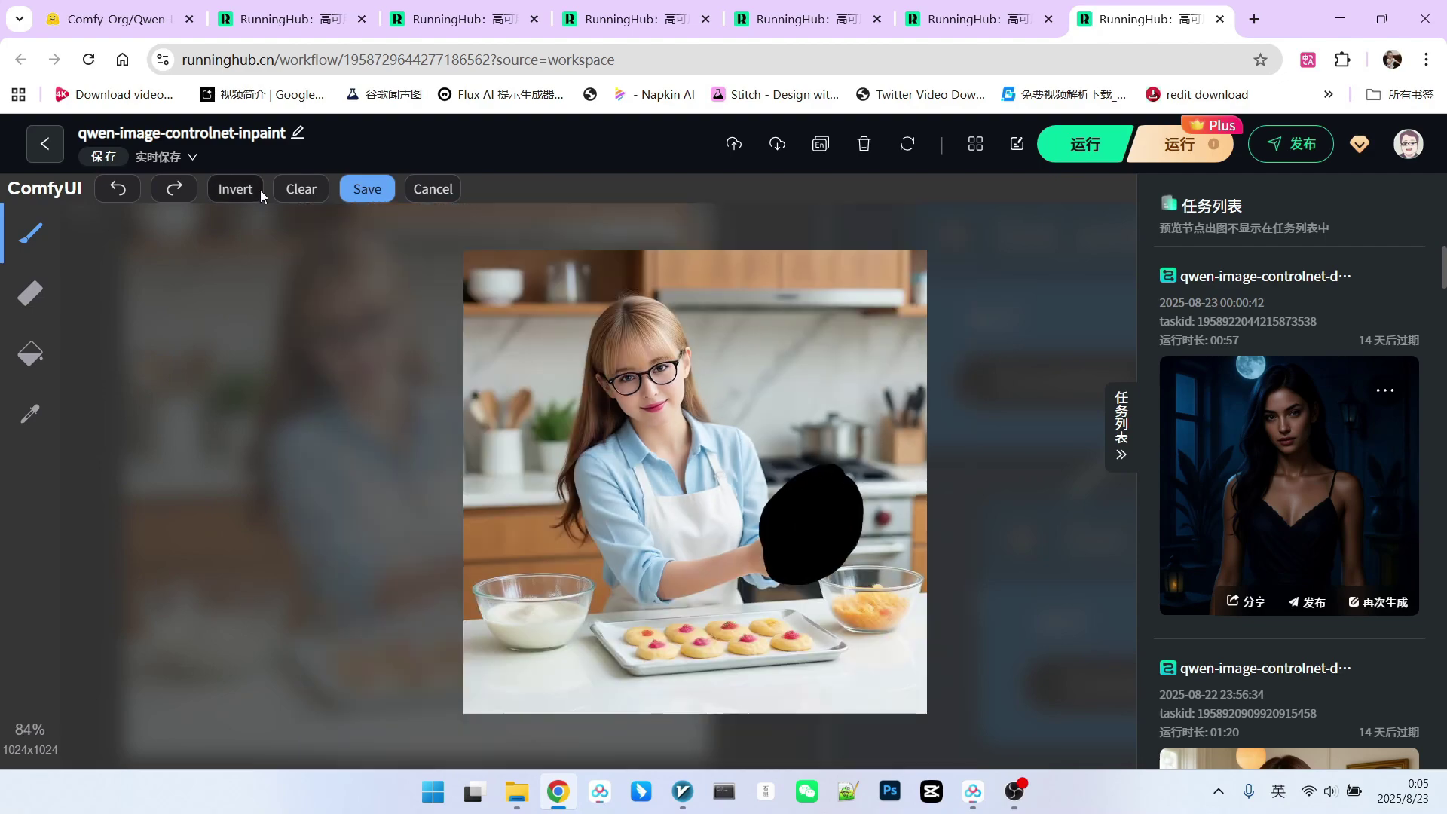
{"action": "key", "text": "Escape"}
Step: Replace 'bouquet of flowers' in the positive prompt with 'cute cat'
{"action": "scroll", "coordinate": [490, 236], "scroll_direction": "up", "scroll_amount": 3}
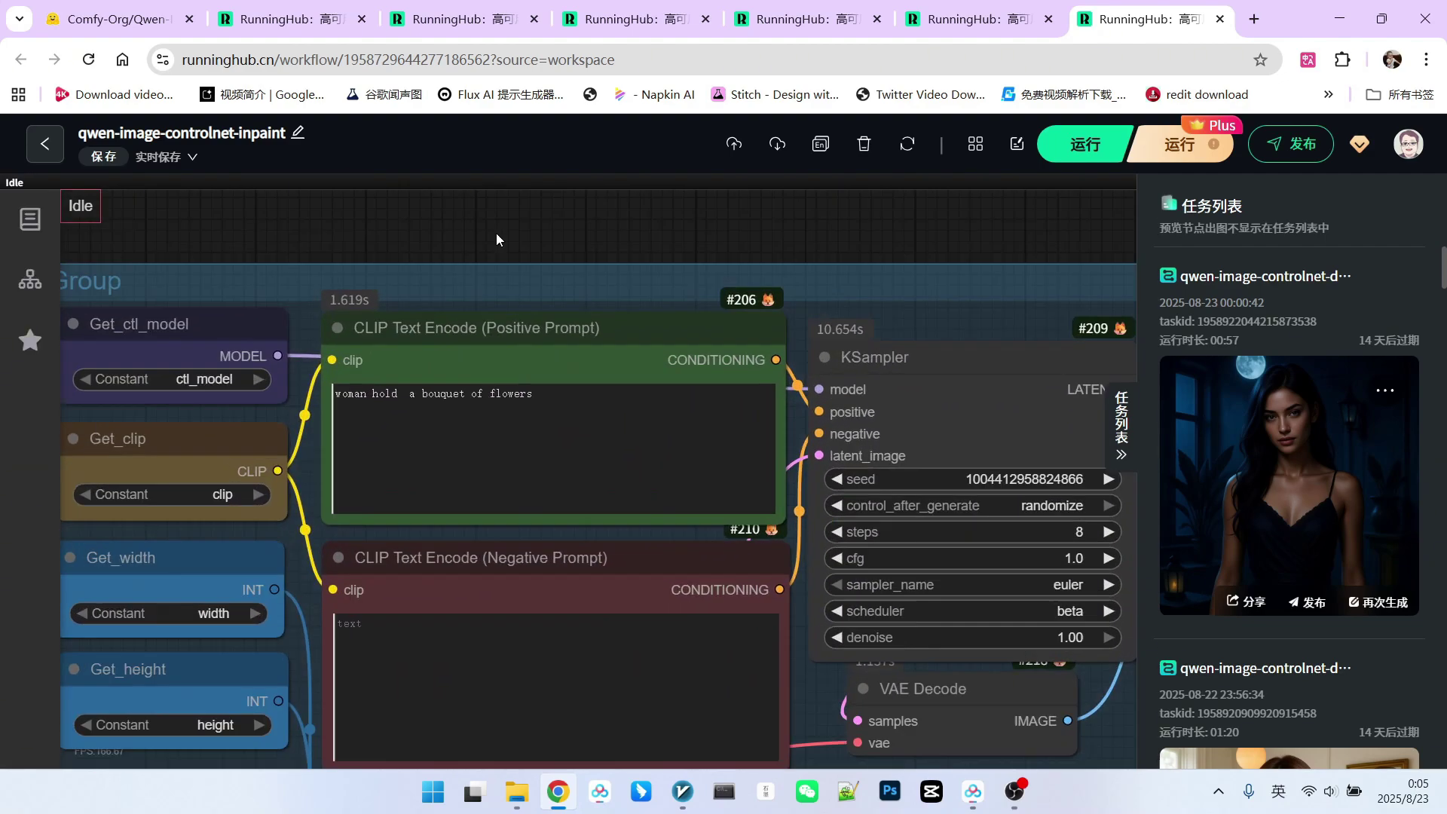
{"action": "scroll", "coordinate": [358, 416], "scroll_direction": "up", "scroll_amount": 3}
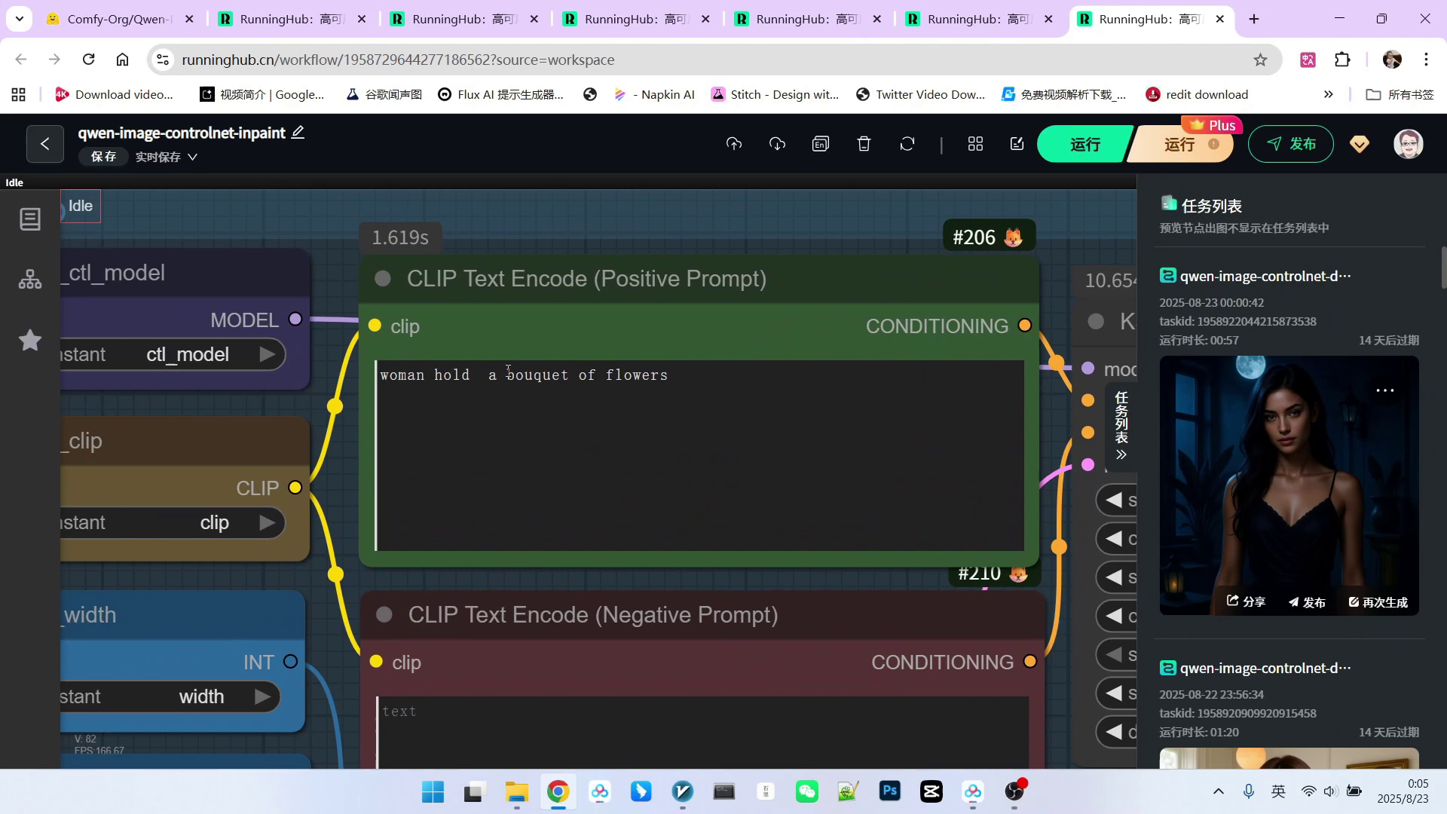
{"action": "left_click_drag", "start_coordinate": [507, 371], "coordinate": [837, 374]}
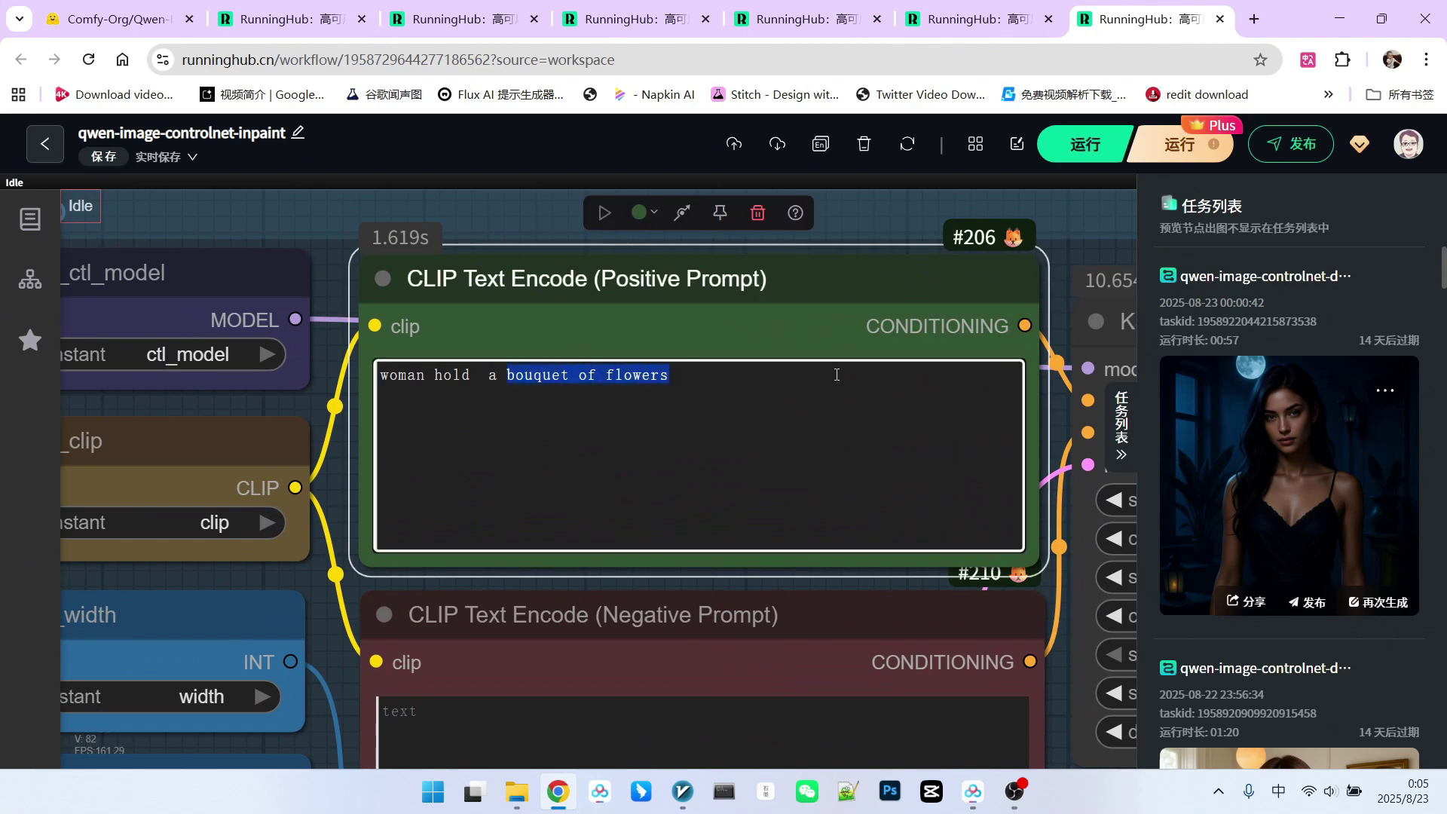
{"action": "type", "text": "cute"}
{"action": "key", "text": "Return"}
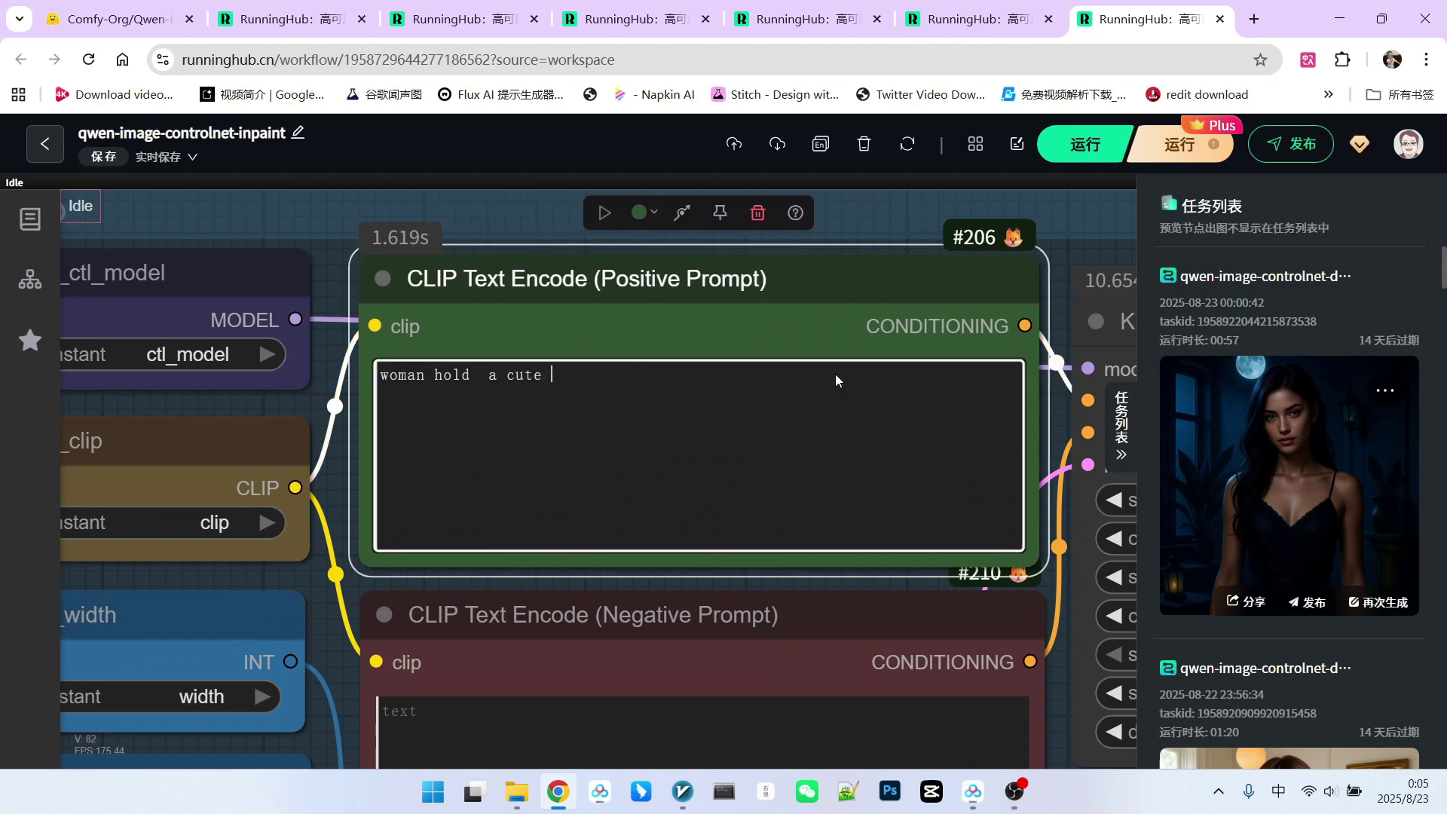
{"action": "type", "text": "cat"}
Step: Check the white-kitten result and fit the whole workflow on screen
{"action": "scroll", "coordinate": [648, 226], "scroll_direction": "down", "scroll_amount": 8}
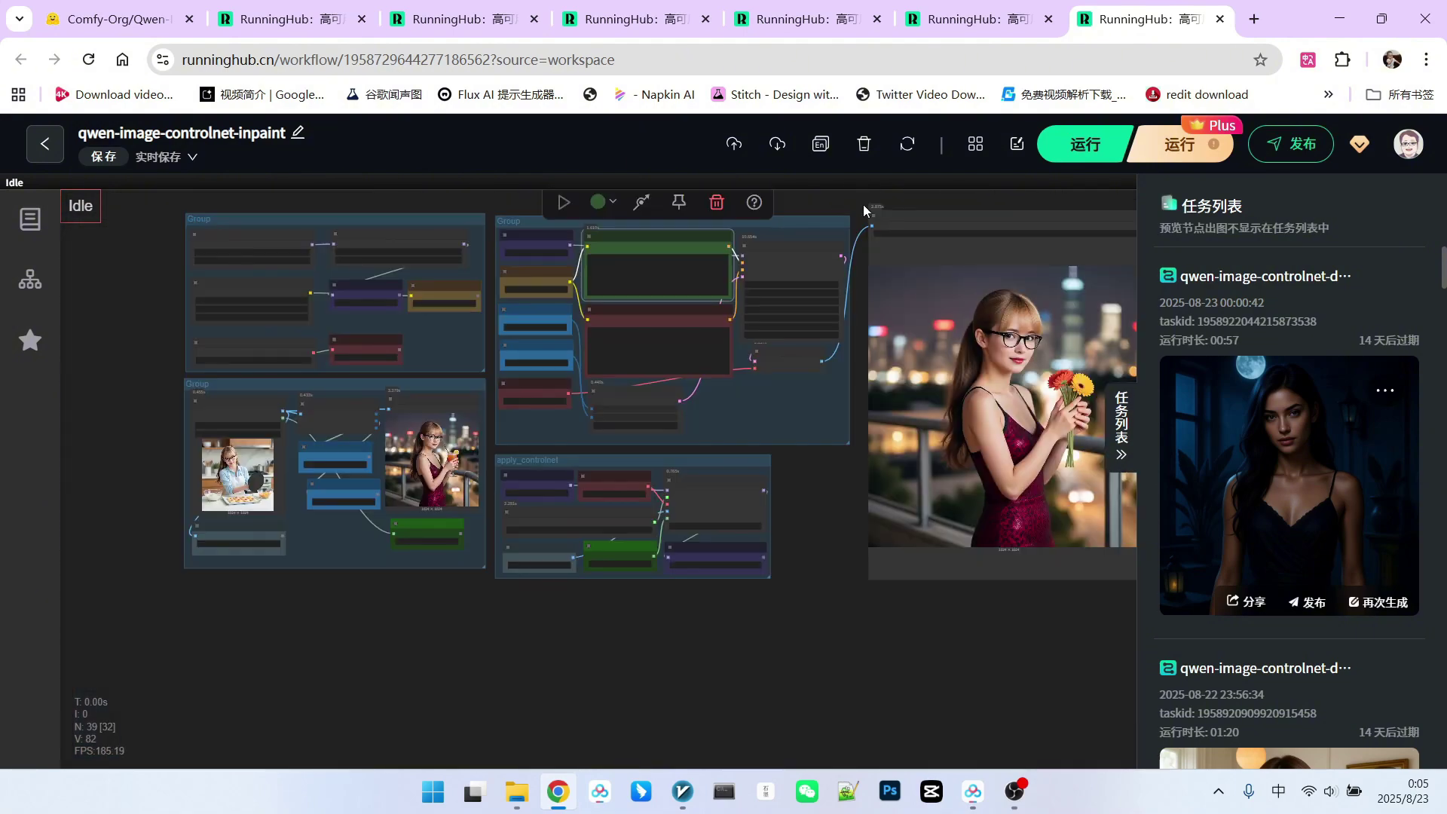
{"action": "scroll", "coordinate": [1002, 407], "scroll_direction": "up", "scroll_amount": 10}
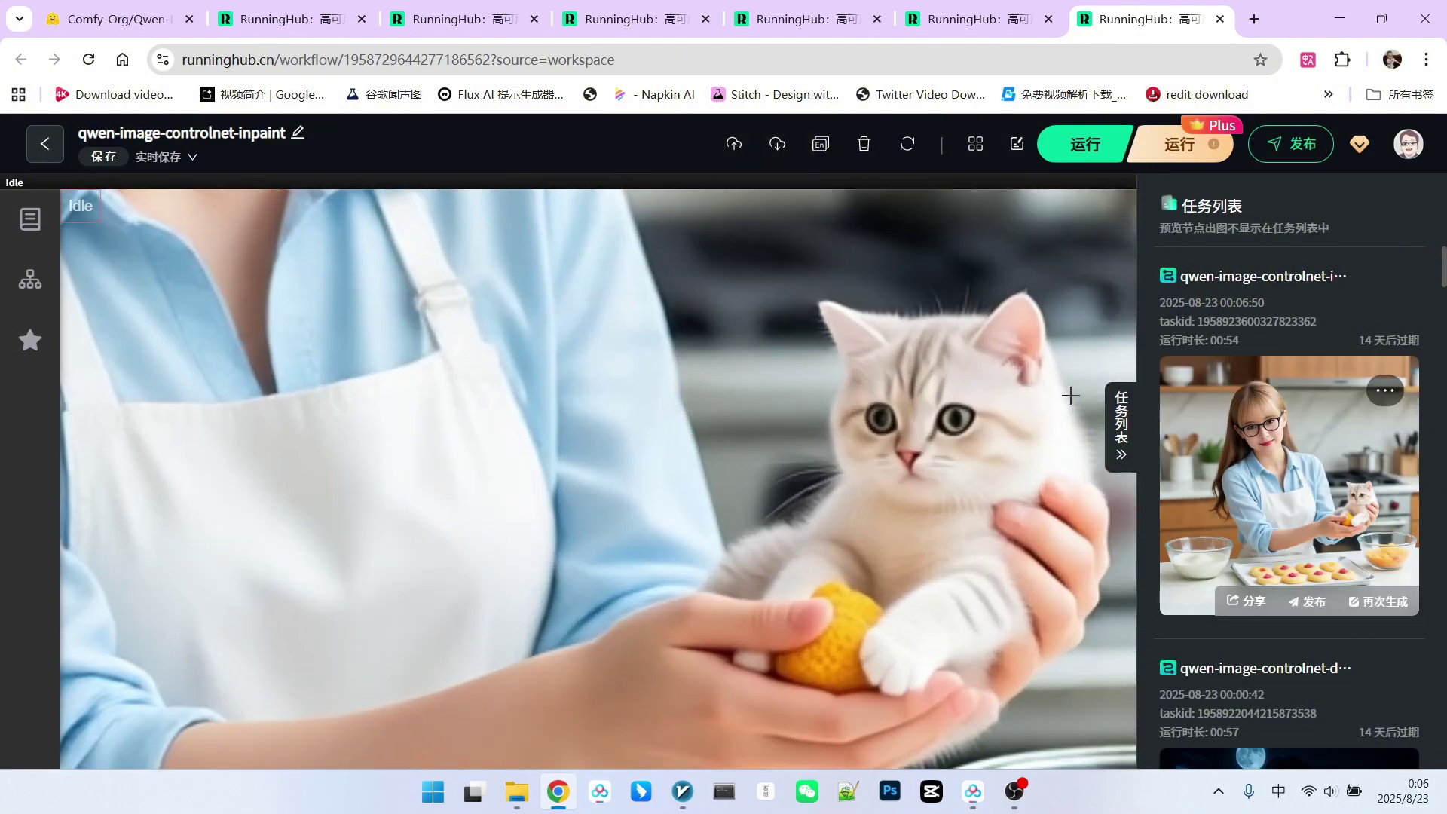
{"action": "scroll", "coordinate": [1070, 395], "scroll_direction": "up", "scroll_amount": 3}
{"action": "scroll", "coordinate": [806, 449], "scroll_direction": "down", "scroll_amount": 8}
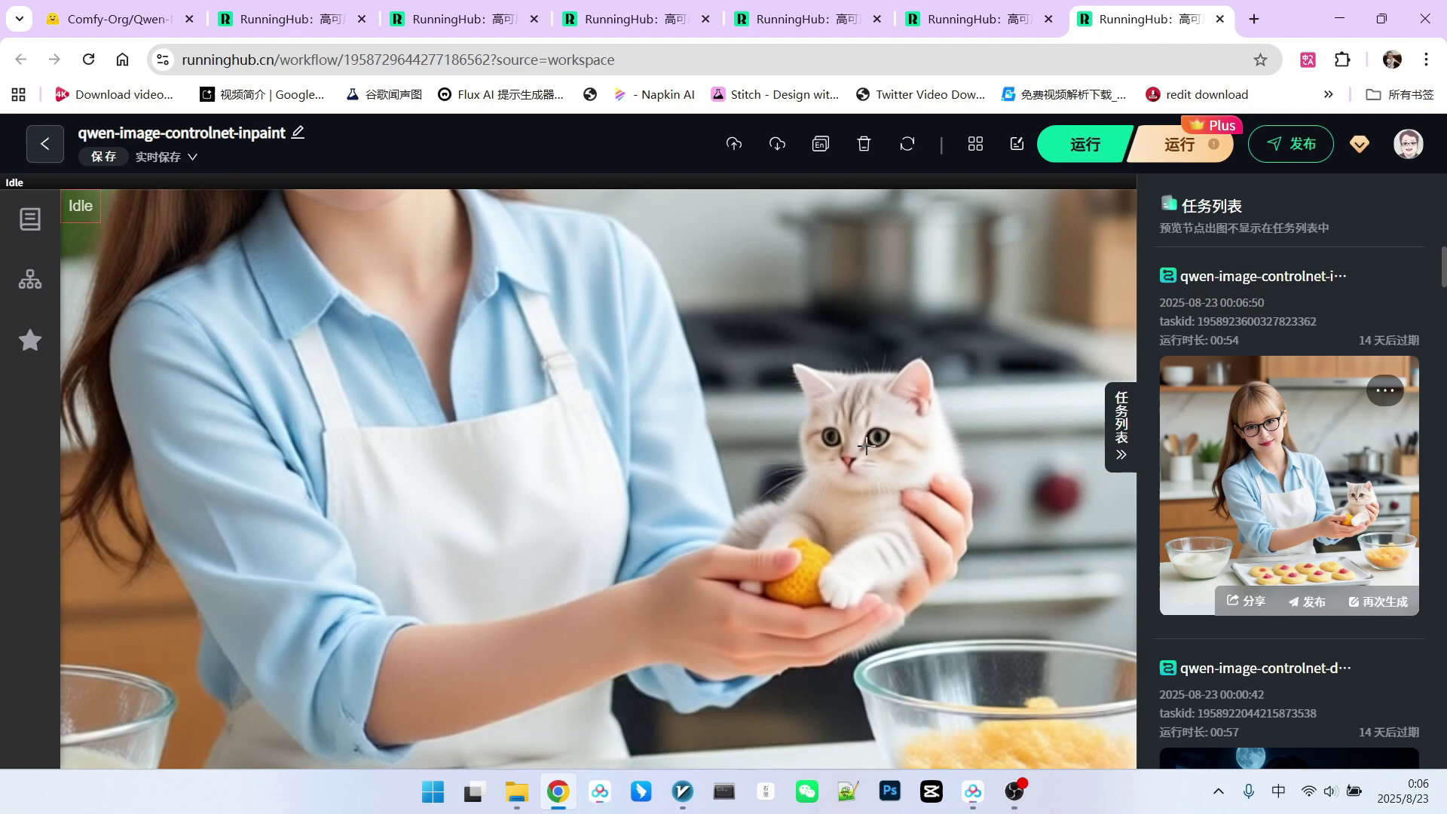
{"action": "scroll", "coordinate": [875, 450], "scroll_direction": "up", "scroll_amount": 3}
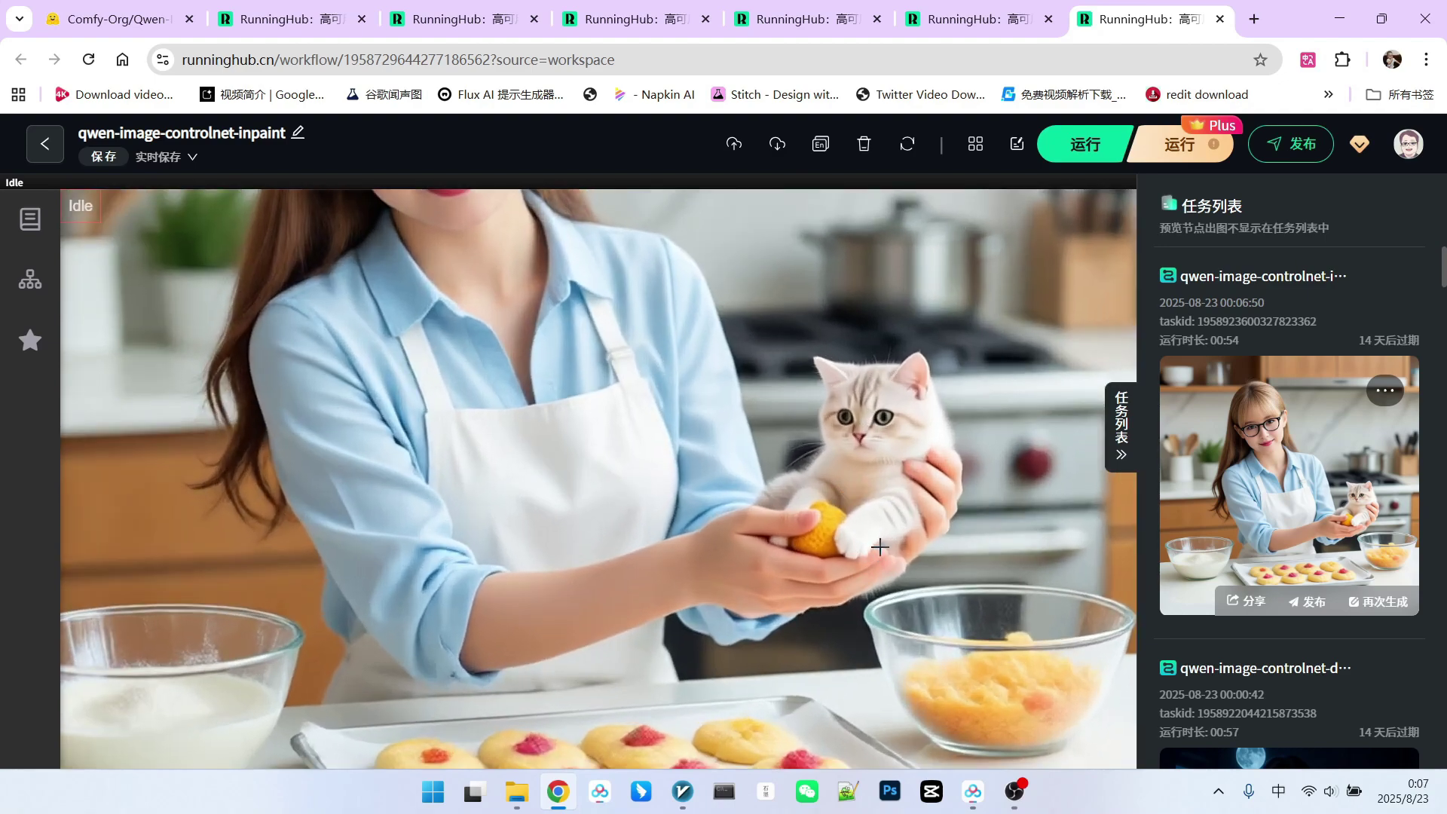
{"action": "key", "text": "."}
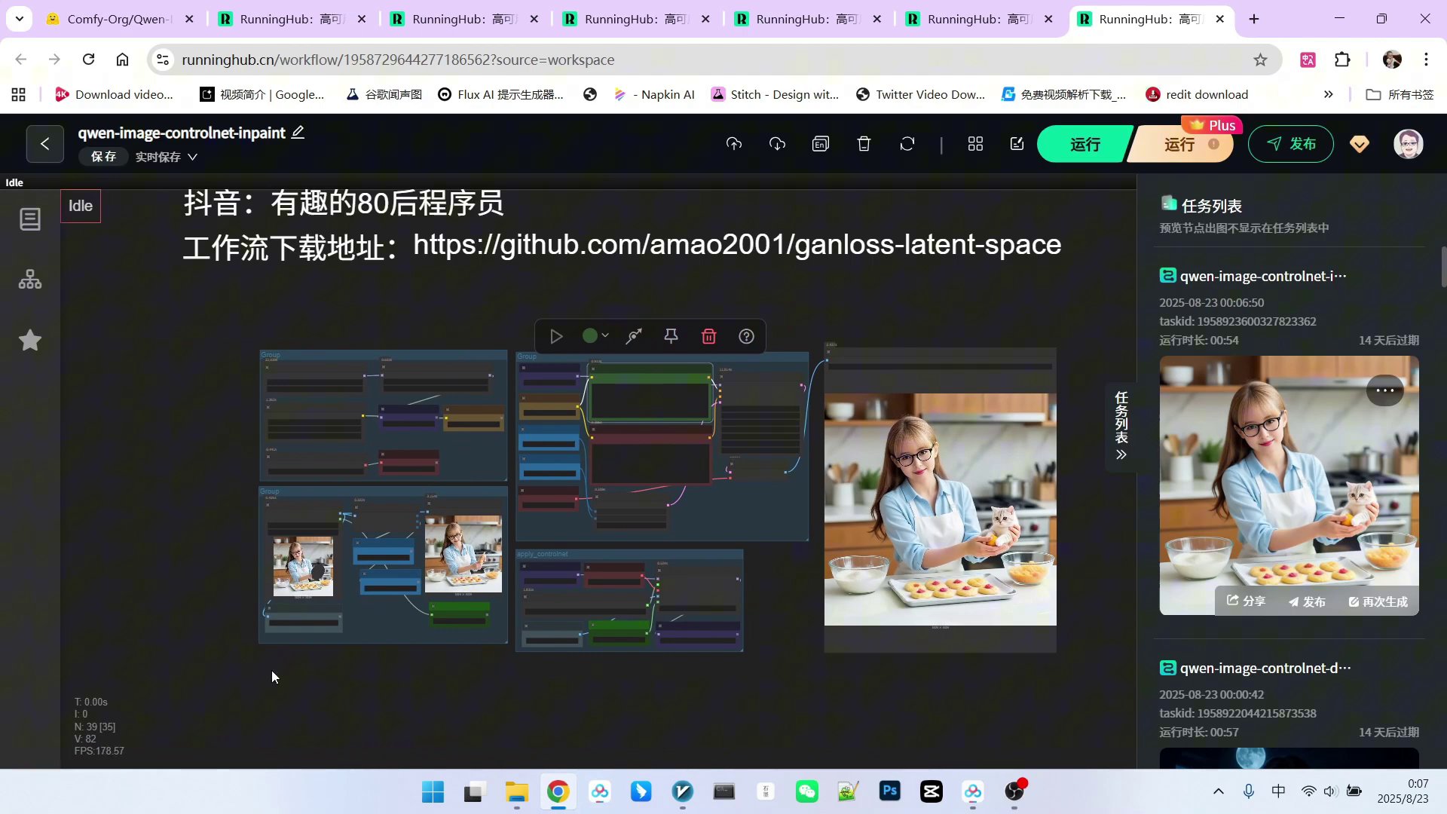
Step: Load the 1280×1280 orange-dress red-chair photo into Load Image and view its mask output
{"action": "scroll", "coordinate": [273, 671], "scroll_direction": "up", "scroll_amount": 4}
{"action": "scroll", "coordinate": [295, 547], "scroll_direction": "up", "scroll_amount": 1}
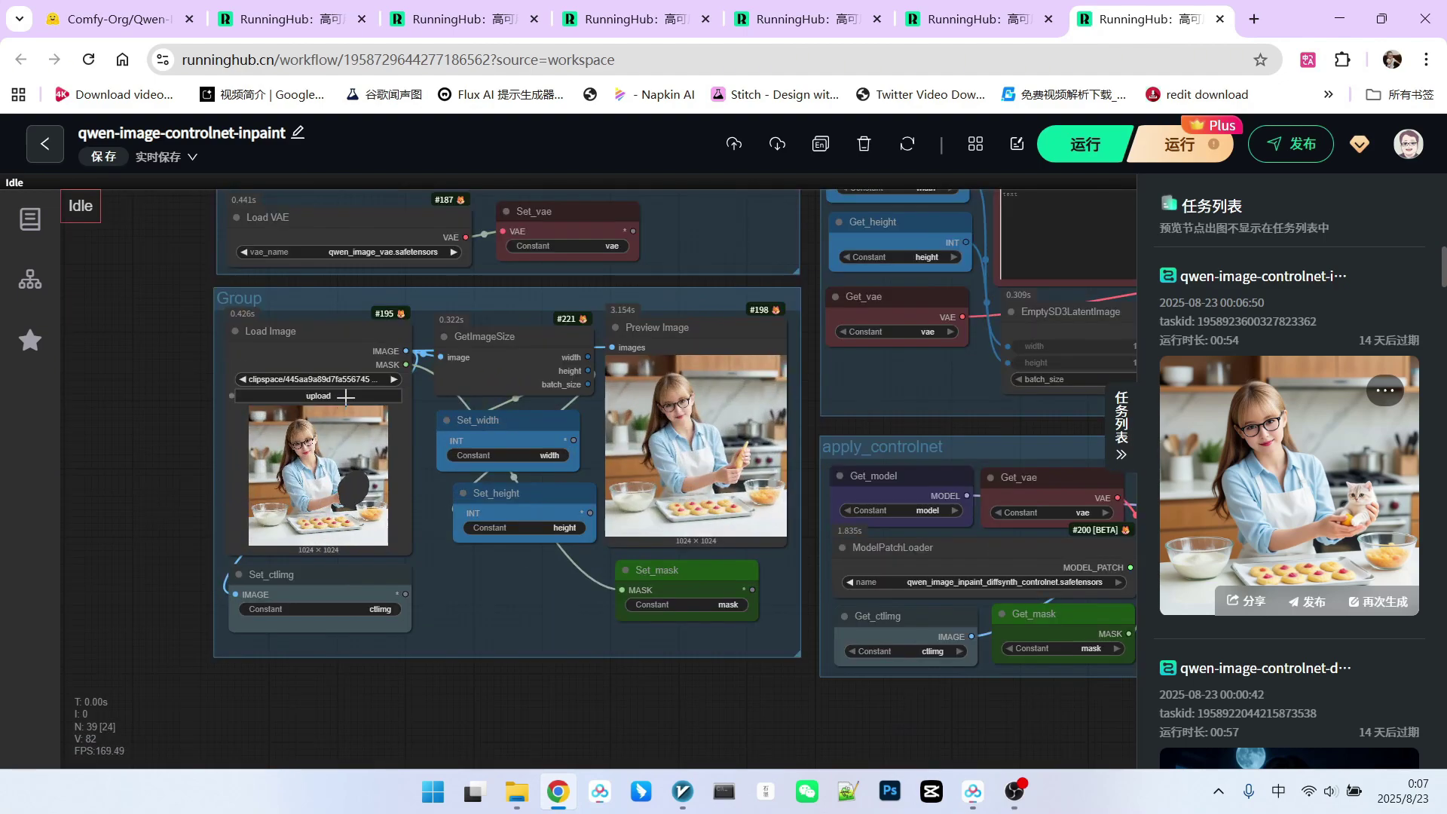
{"action": "left_click", "coordinate": [345, 398]}
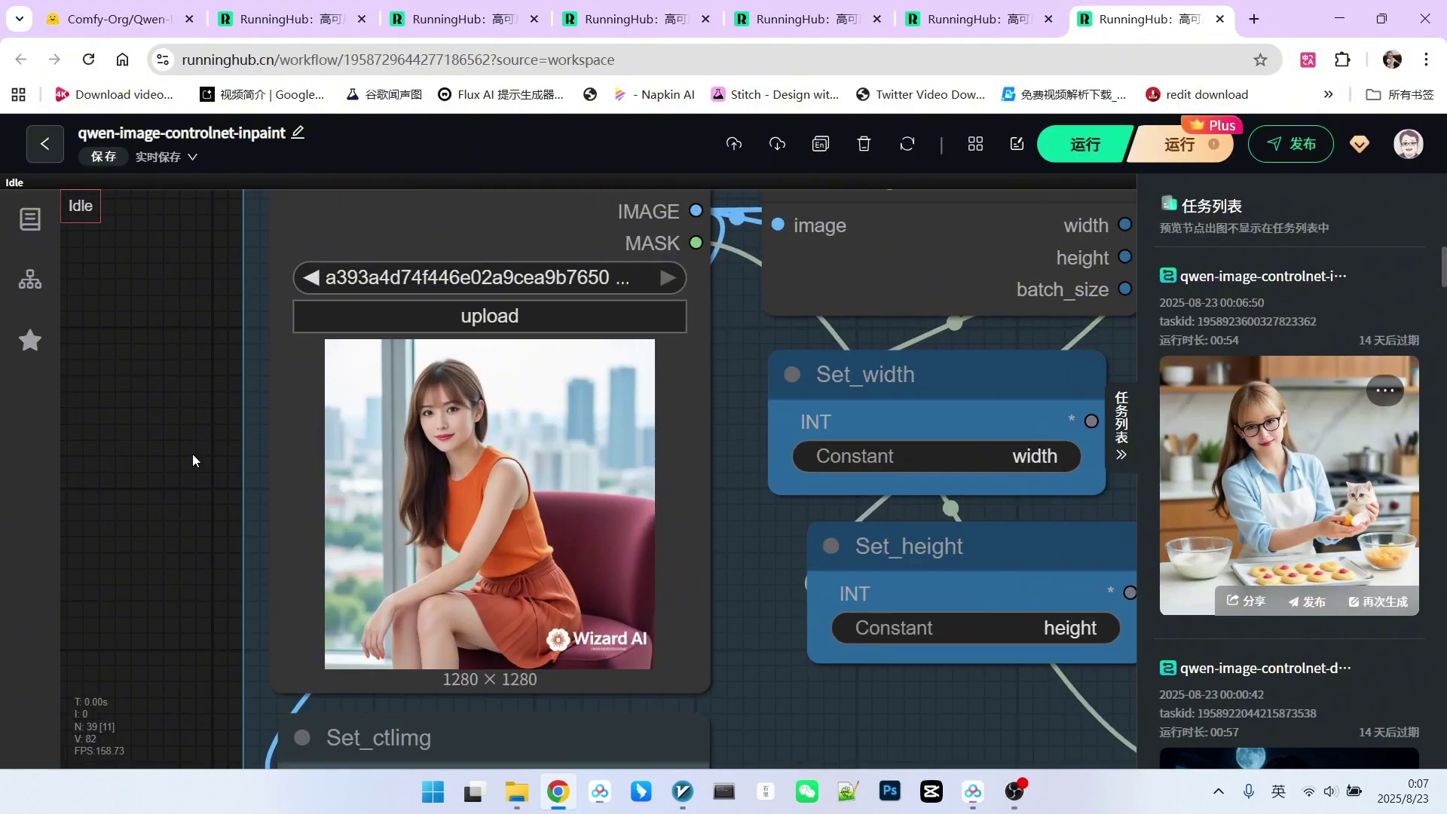
{"action": "scroll", "coordinate": [193, 460], "scroll_direction": "up", "scroll_amount": 1}
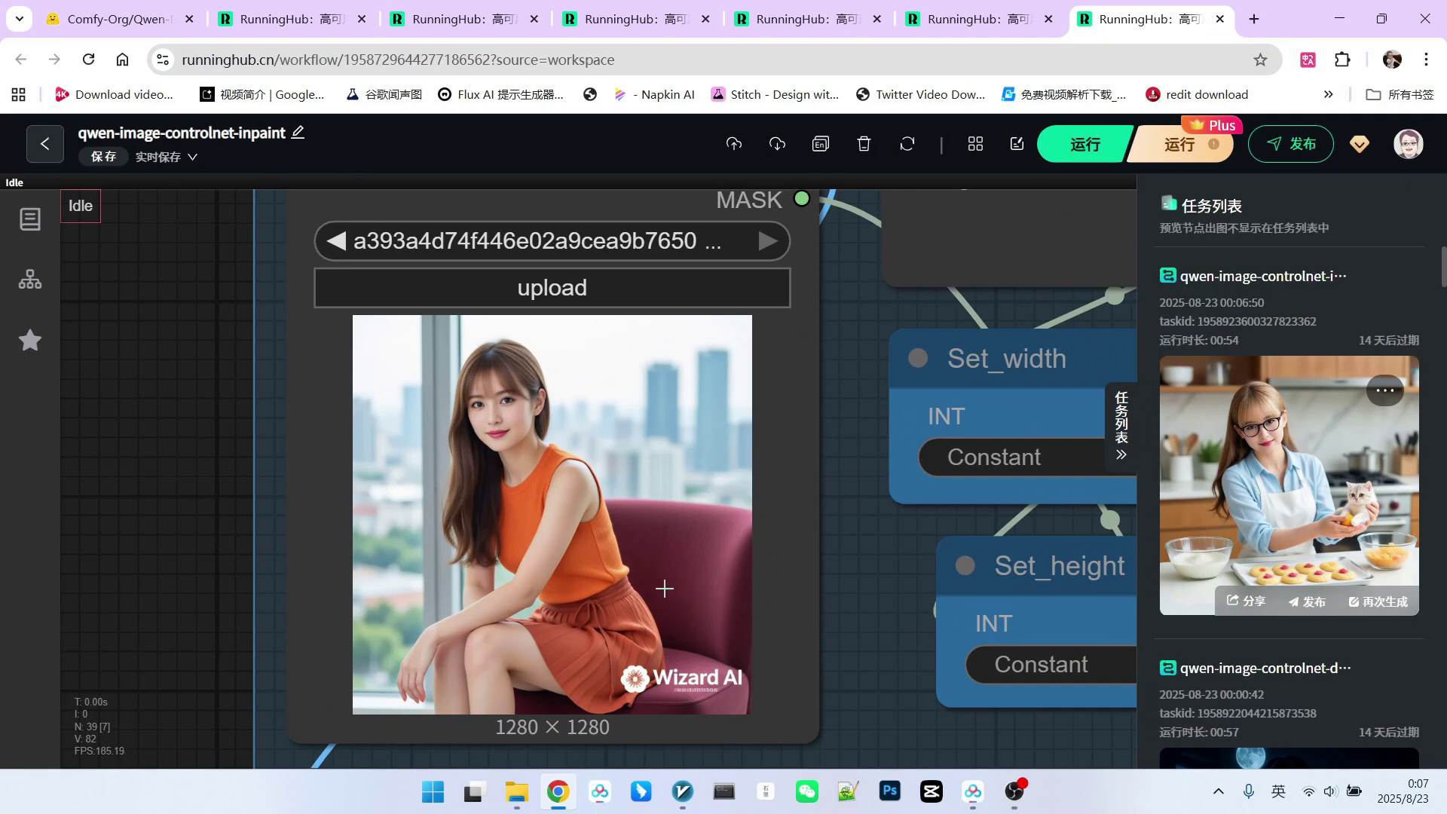
{"action": "scroll", "coordinate": [664, 589], "scroll_direction": "up", "scroll_amount": 5}
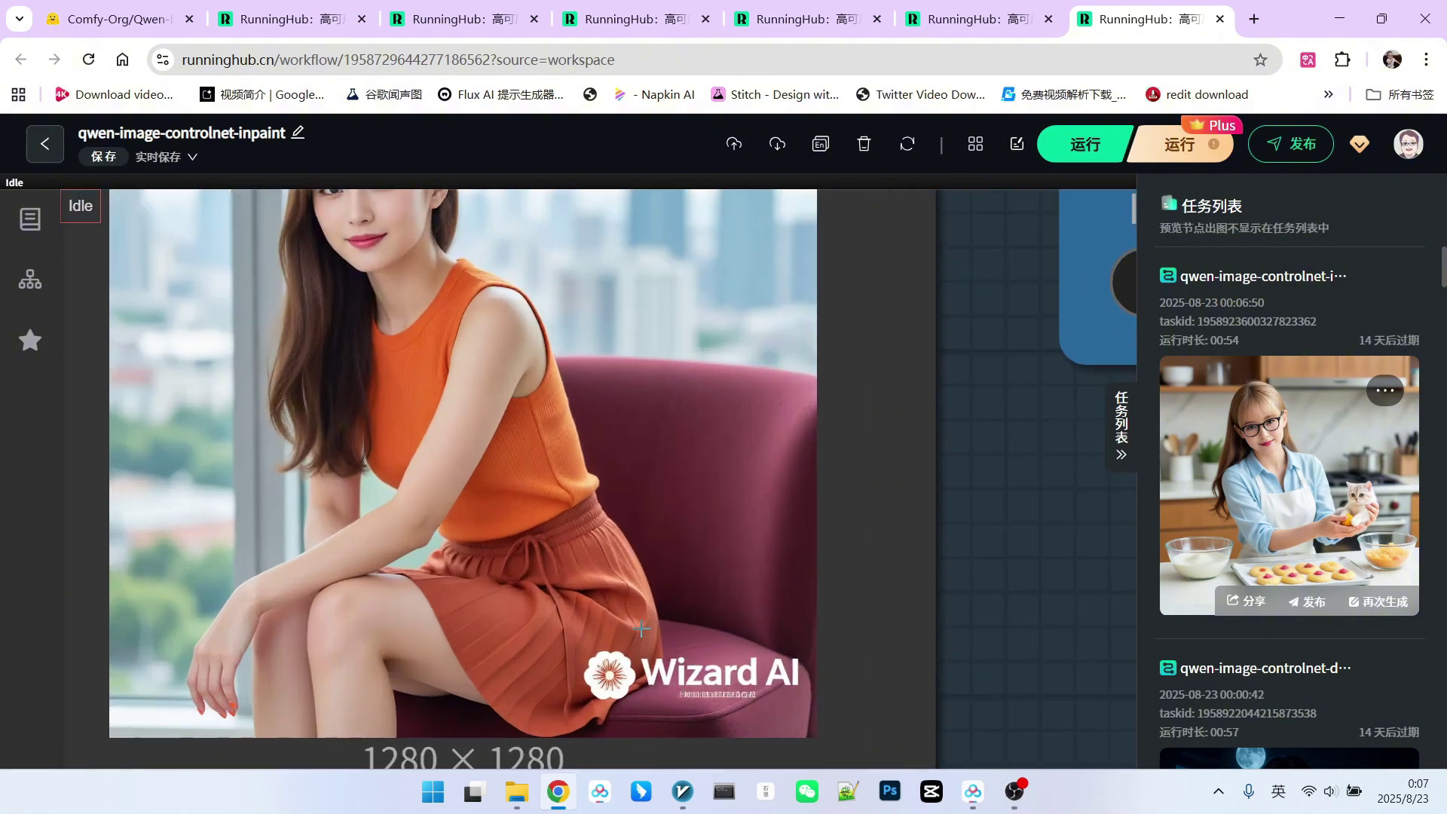
{"action": "scroll", "coordinate": [640, 629], "scroll_direction": "down", "scroll_amount": 4}
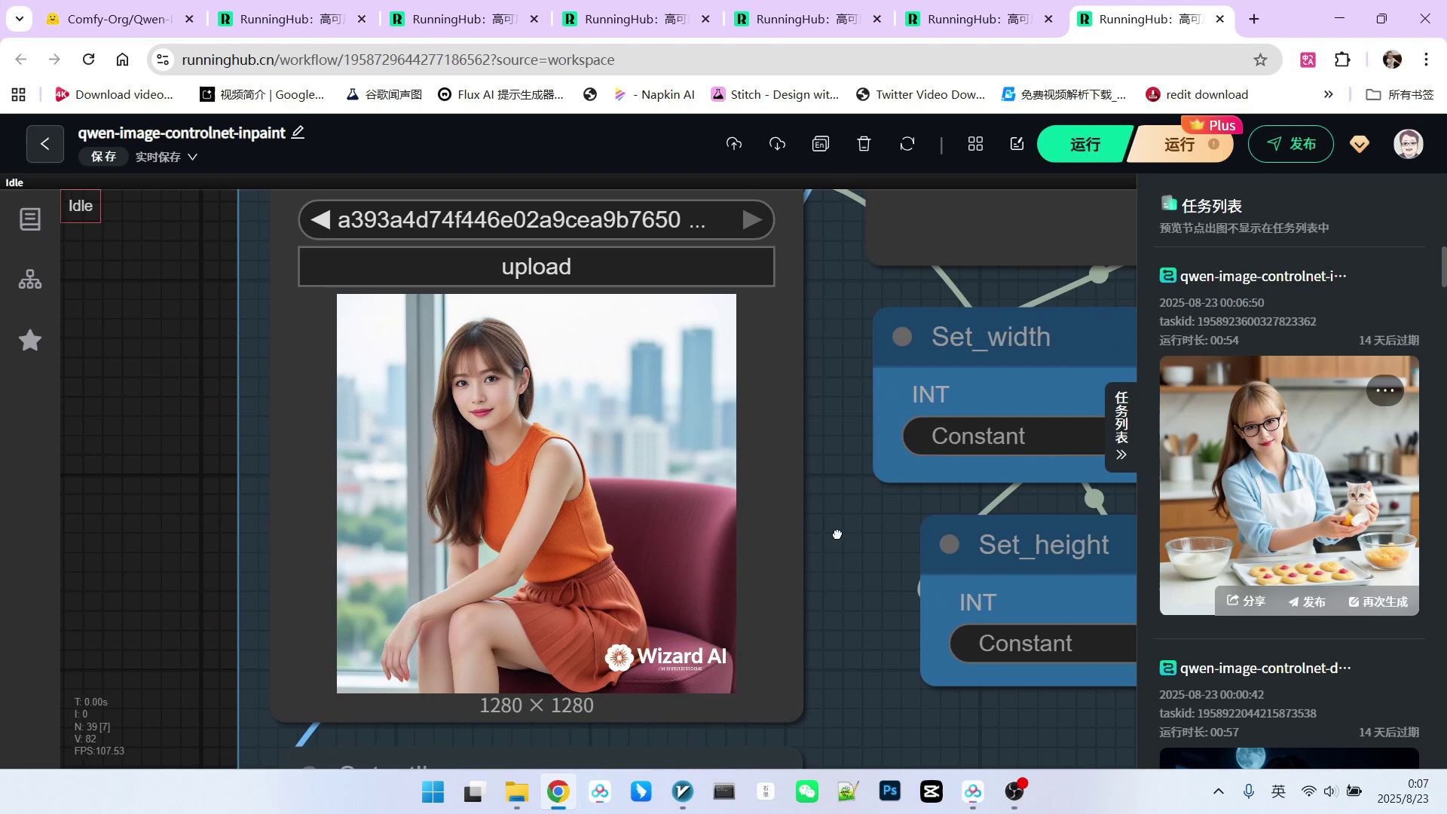
{"action": "left_click_drag", "start_coordinate": [847, 525], "coordinate": [794, 564]}
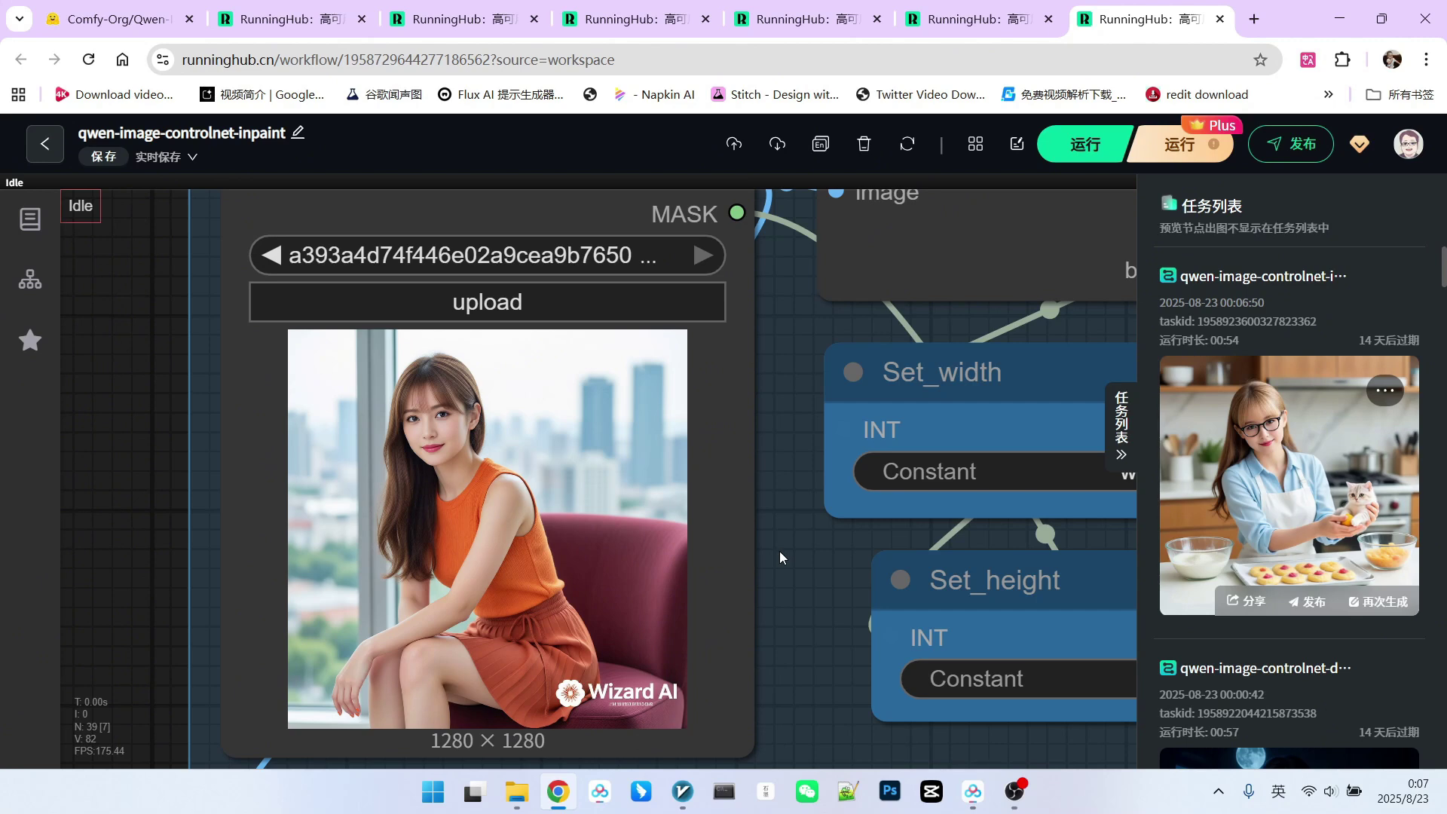
Step: Brush a mask over the Wizard AI watermark in MaskEditor
{"action": "right_click", "coordinate": [601, 588]}
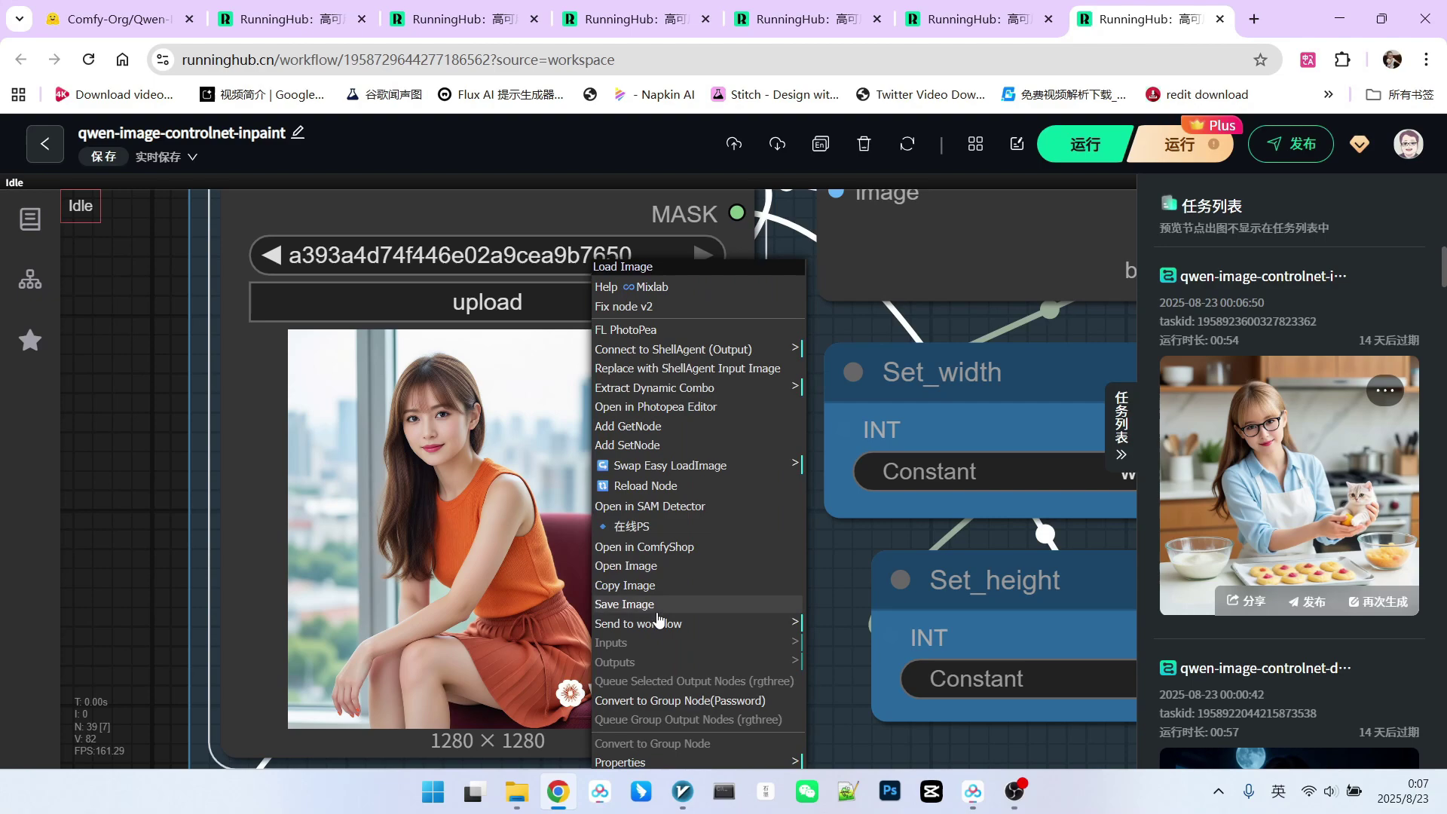
{"action": "scroll", "coordinate": [658, 620], "scroll_direction": "down", "scroll_amount": 5}
{"action": "left_click", "coordinate": [657, 620]}
{"action": "mouse_move", "coordinate": [746, 713]}
{"action": "left_mouse_down"}
{"action": "mouse_move", "coordinate": [904, 707]}
{"action": "mouse_move", "coordinate": [848, 728]}
{"action": "mouse_move", "coordinate": [735, 723]}
{"action": "left_mouse_up"}
Step: Save the watermark mask and inspect the watermark-free chair portrait beside the original
{"action": "left_click", "coordinate": [367, 189]}
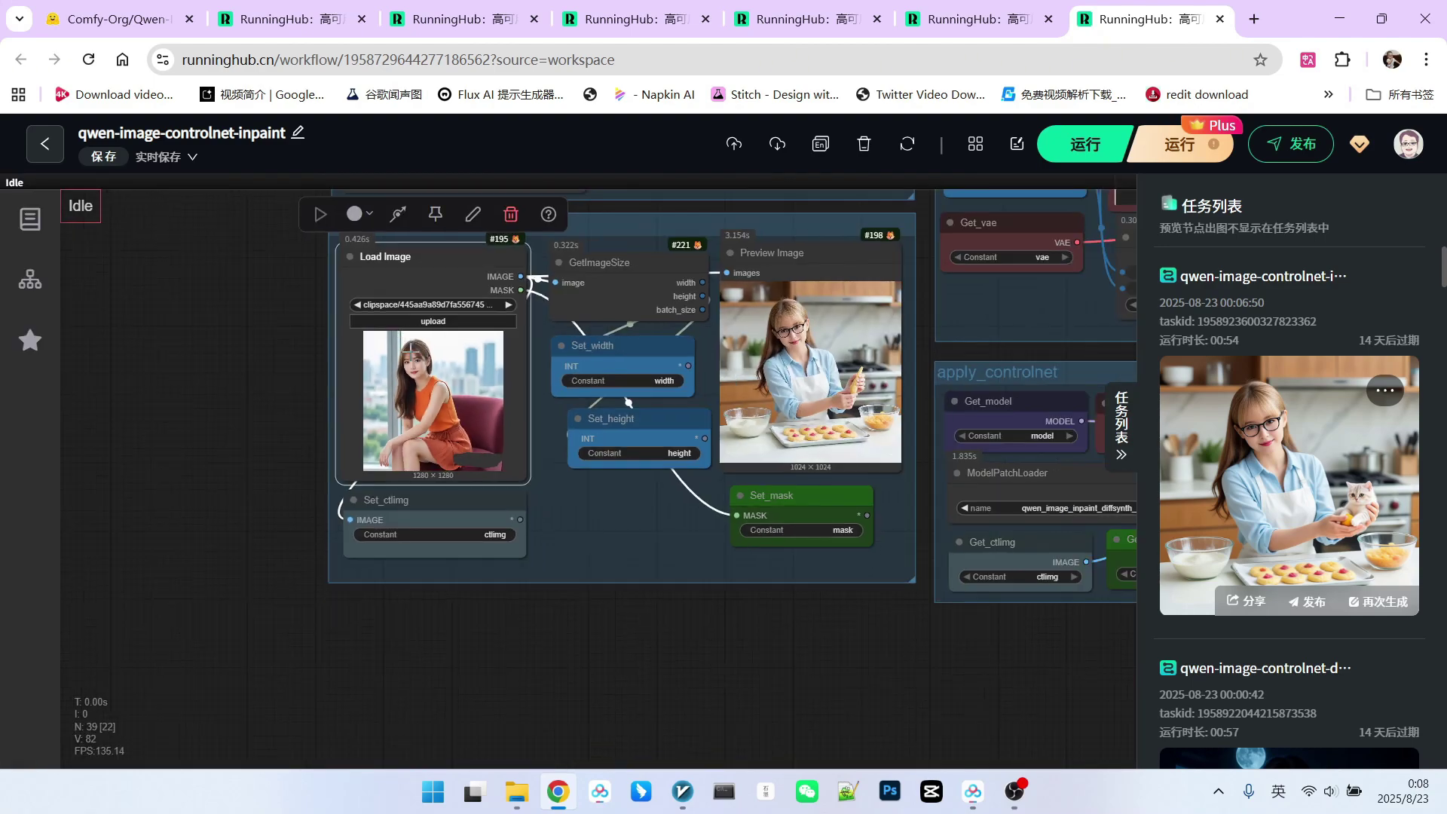
{"action": "left_click_drag", "start_coordinate": [1040, 197], "coordinate": [648, 437]}
{"action": "scroll", "coordinate": [649, 437], "scroll_direction": "up", "scroll_amount": 2}
{"action": "scroll", "coordinate": [648, 437], "scroll_direction": "down", "scroll_amount": 5}
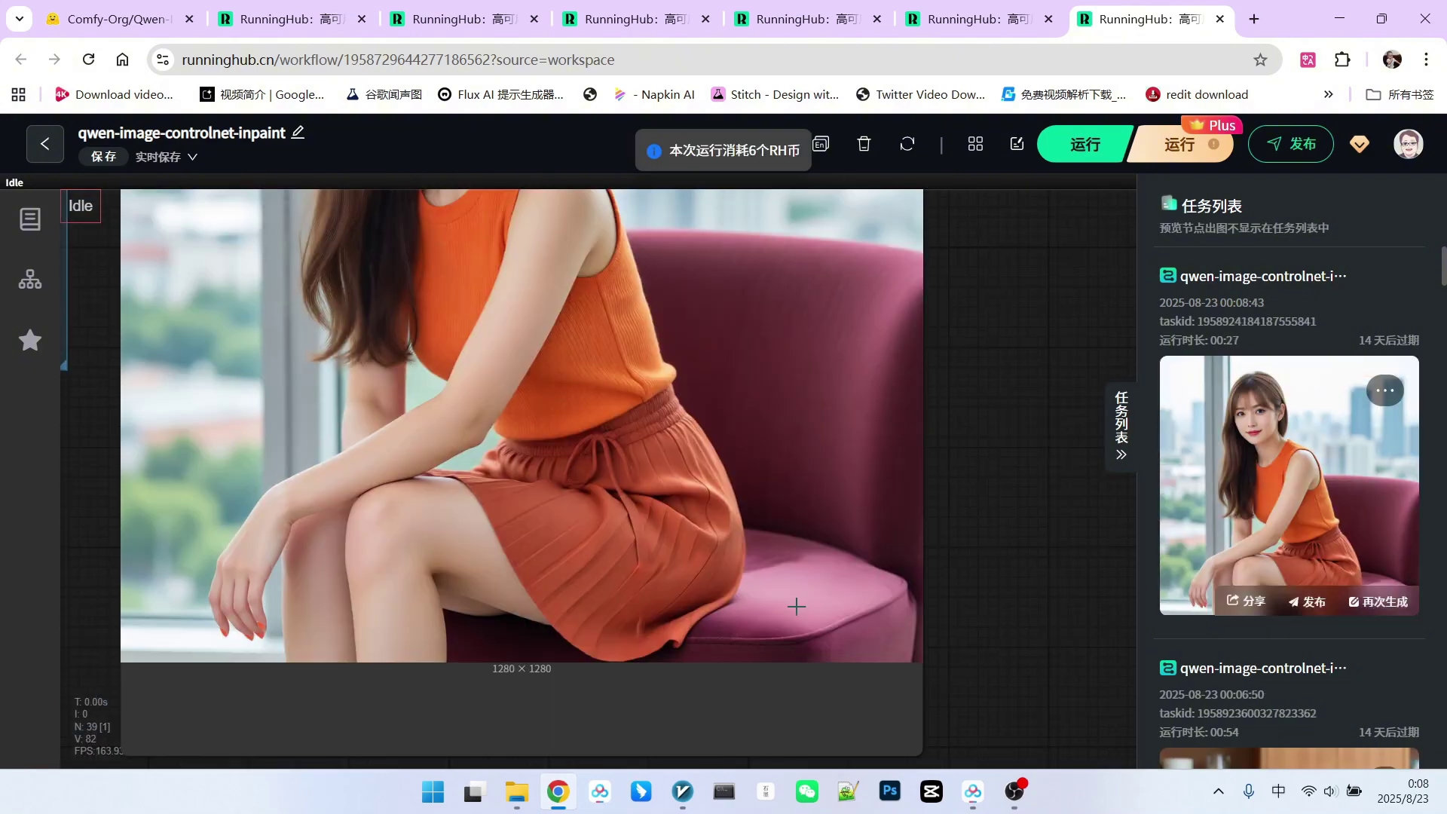
{"action": "scroll", "coordinate": [671, 597], "scroll_direction": "up", "scroll_amount": 1}
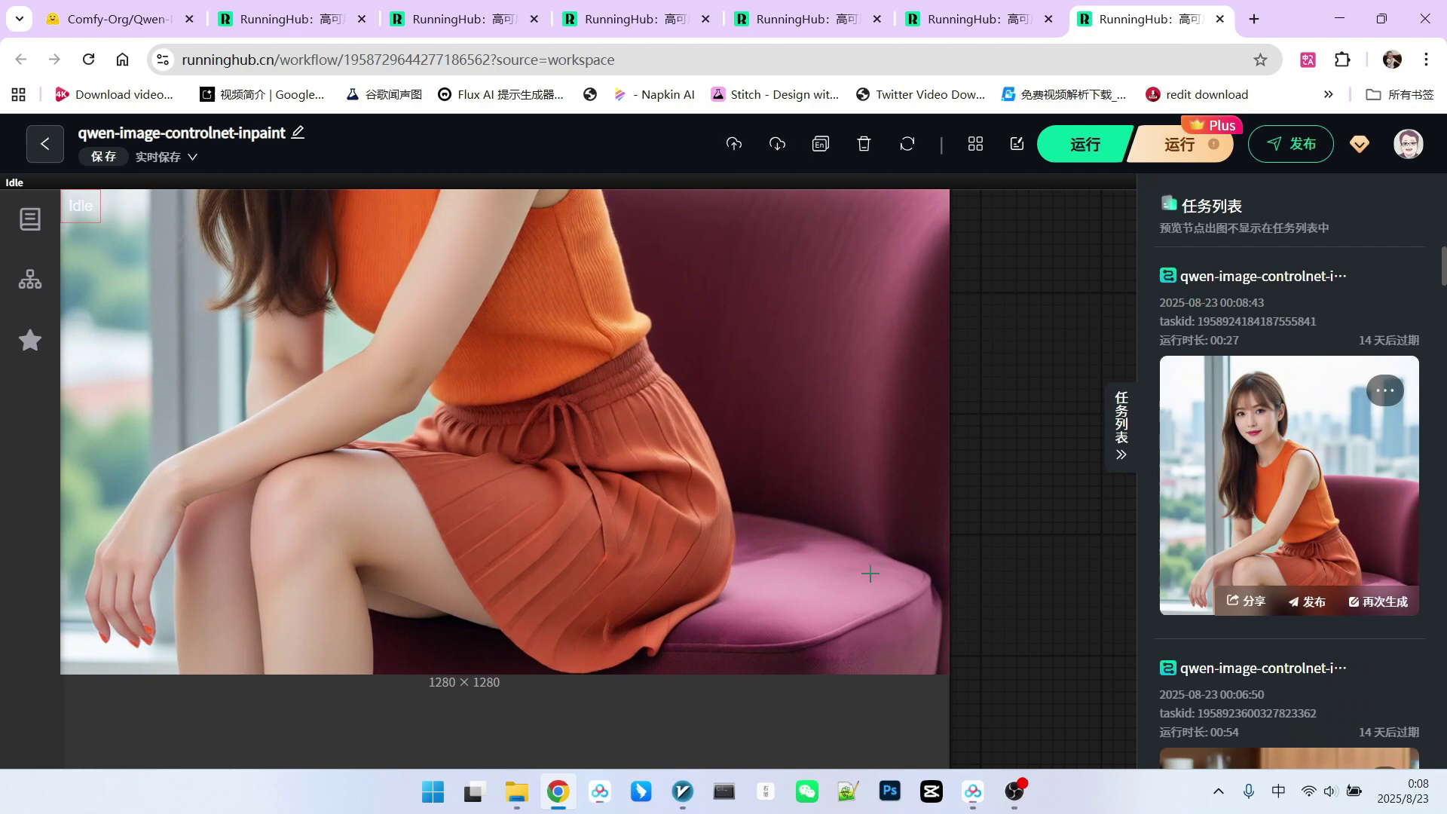
{"action": "scroll", "coordinate": [870, 573], "scroll_direction": "down", "scroll_amount": 10}
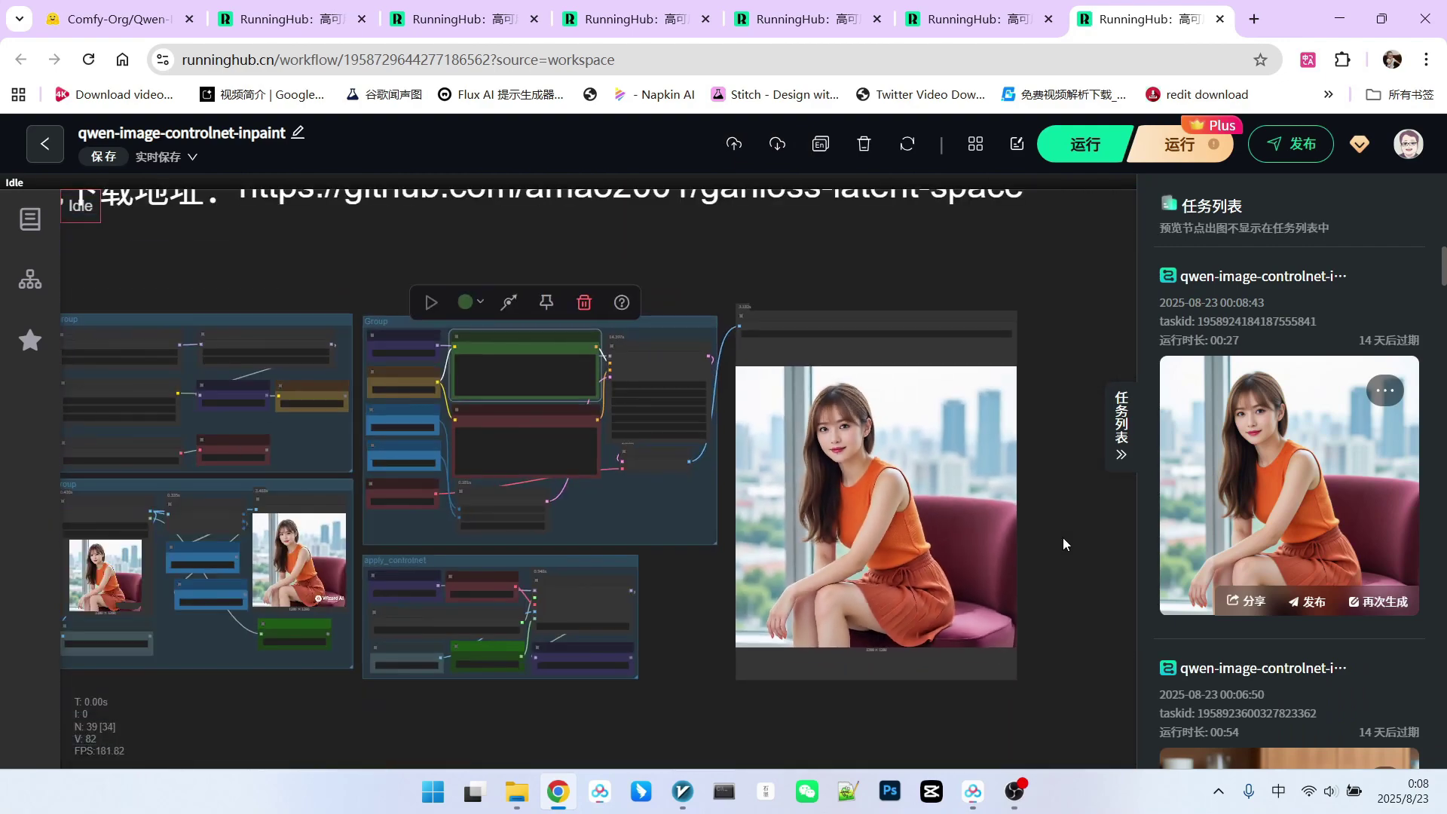
{"action": "left_click_drag", "start_coordinate": [692, 631], "coordinate": [764, 619]}
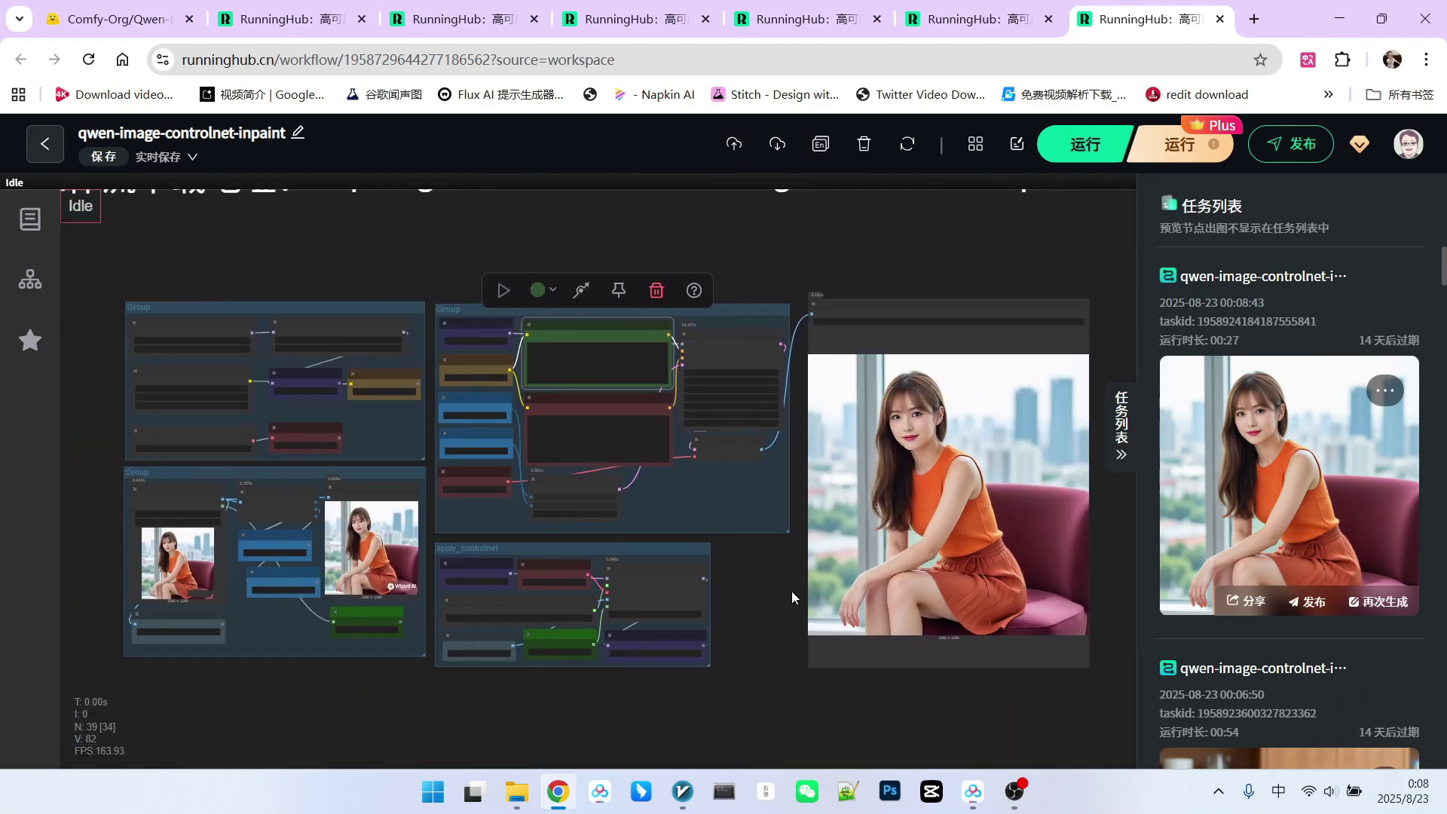